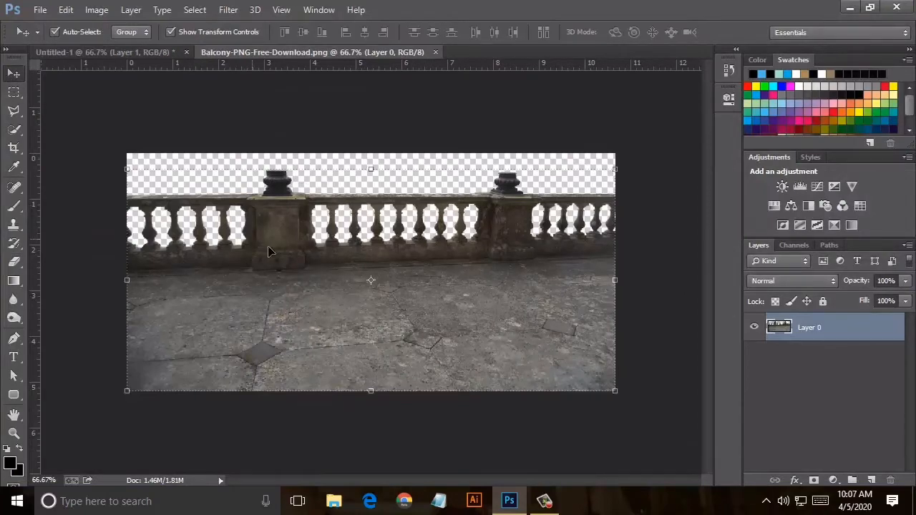
Step: Bring the balcony image into the Untitled-1 composition and place its layer directly below Layer 1
left_click_drag(272, 250, 211, 218)
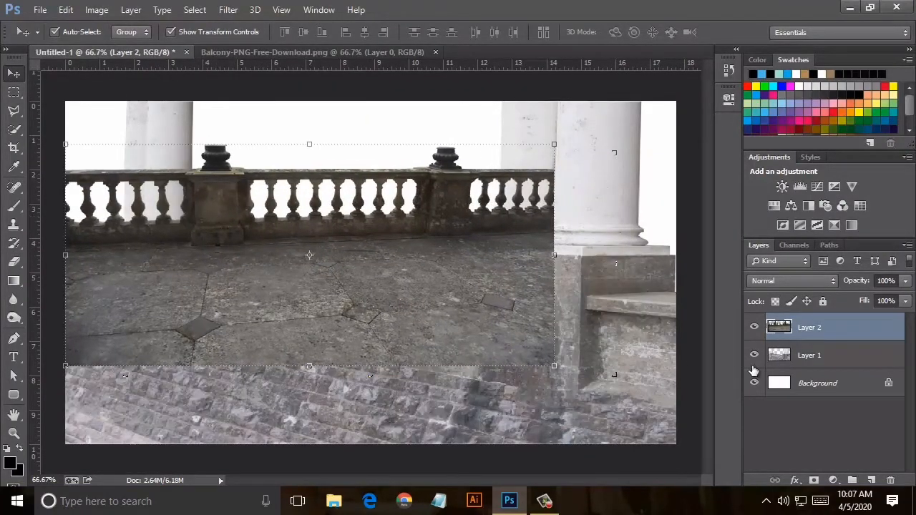
left_click_drag(794, 355, 816, 324)
left_click(813, 355)
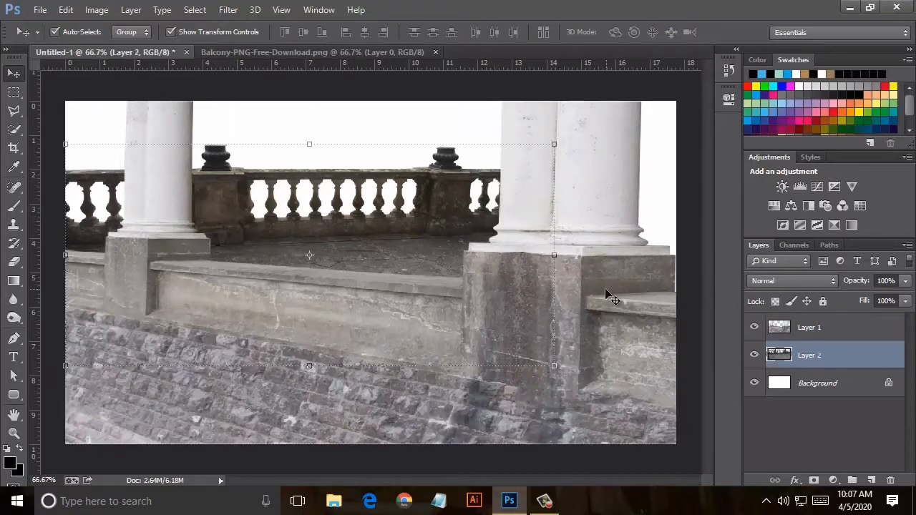
Step: Stretch the balcony layer to 125% width so it spans the canvas, and close the balcony source image
key("ctrl+t")
left_click_drag(553, 255, 674, 256)
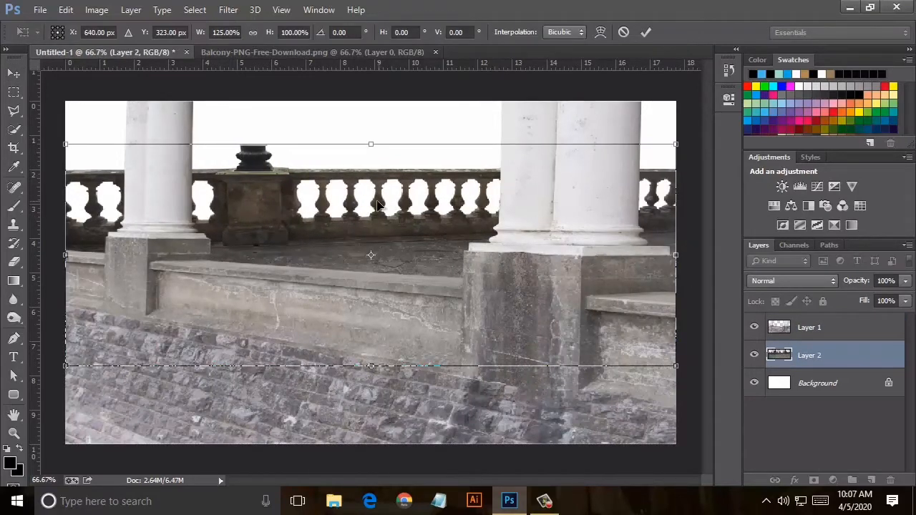
left_click(14, 73)
left_click(308, 173)
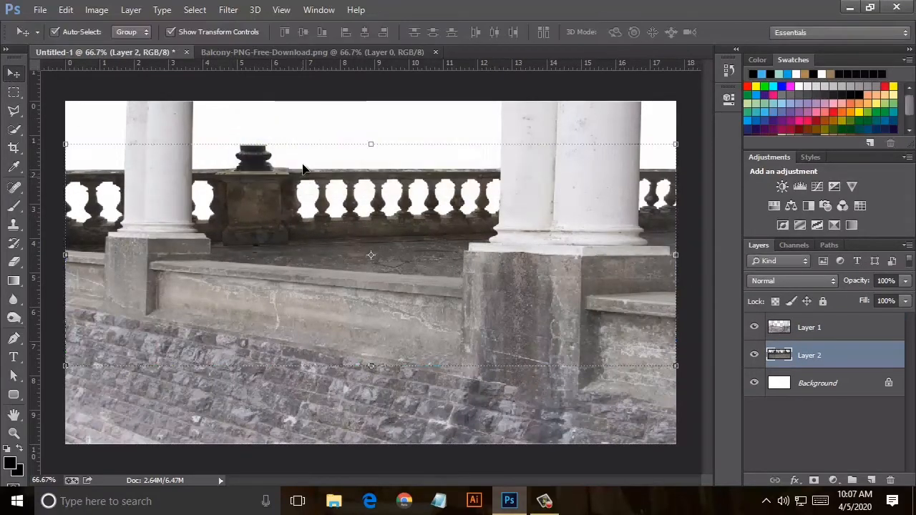
left_click(435, 52)
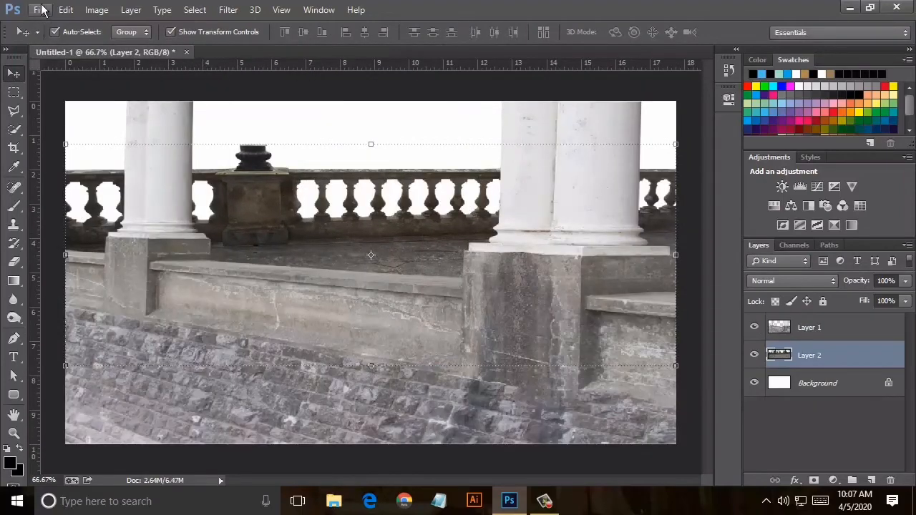
Step: Open background-sky.jpg and bring the sky into the Untitled-1 composition as a new layer
left_click(43, 10)
left_click(55, 41)
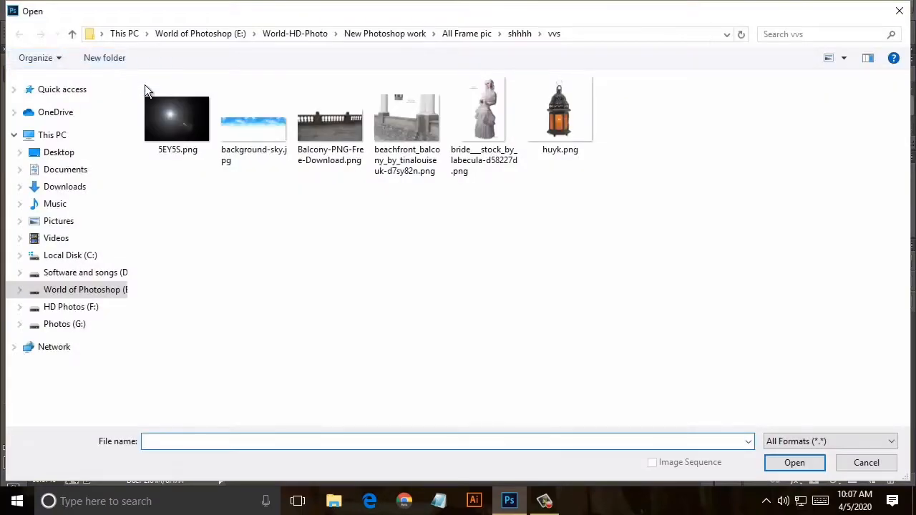
left_click(257, 134)
left_click(787, 462)
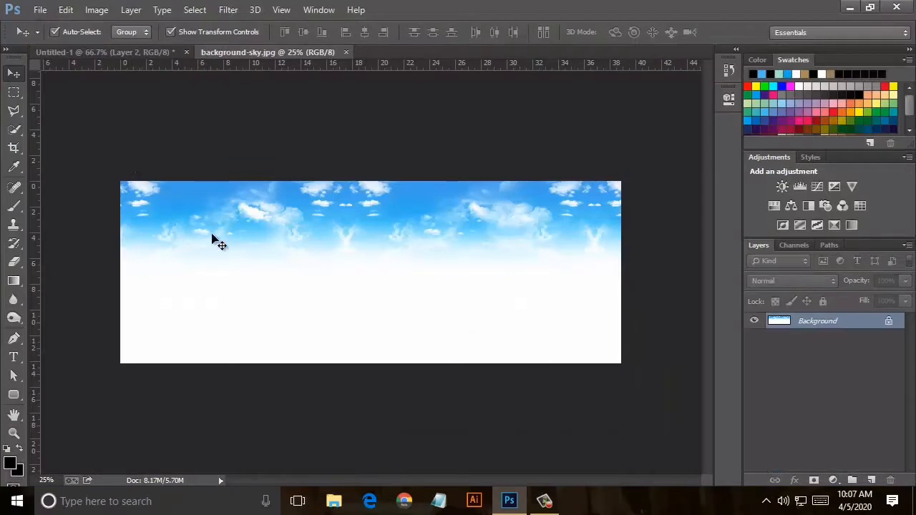
left_click_drag(214, 240, 529, 280)
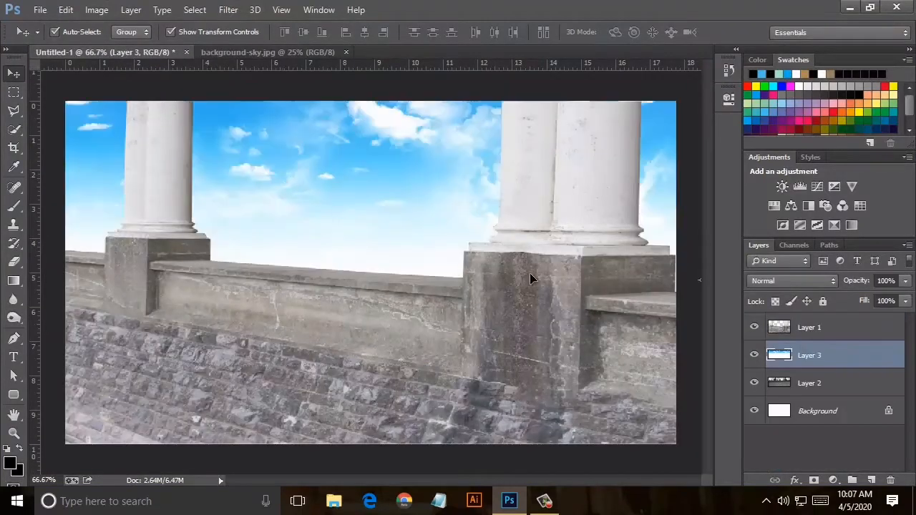
Step: Restack the layers with Layer 1 above Layer 2 and the sky layer beneath both, and close the sky image
left_click_drag(812, 354, 801, 324)
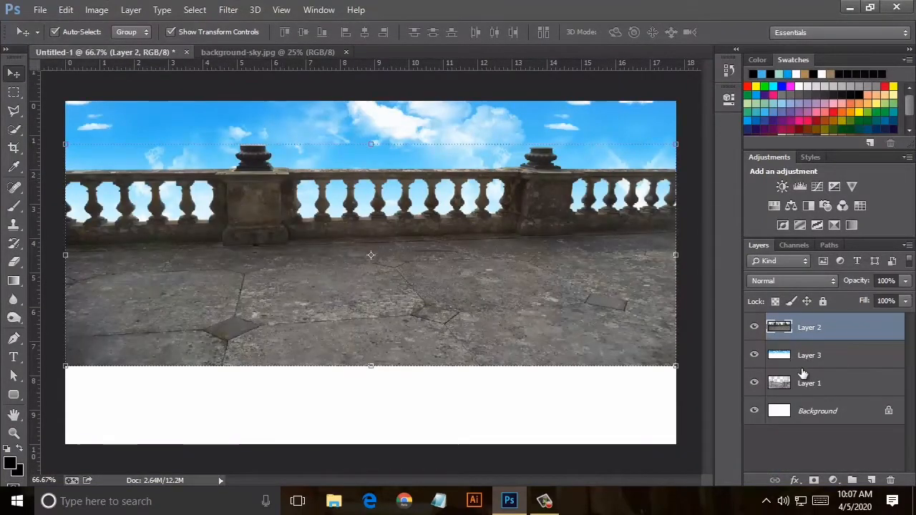
left_click_drag(802, 374, 802, 326)
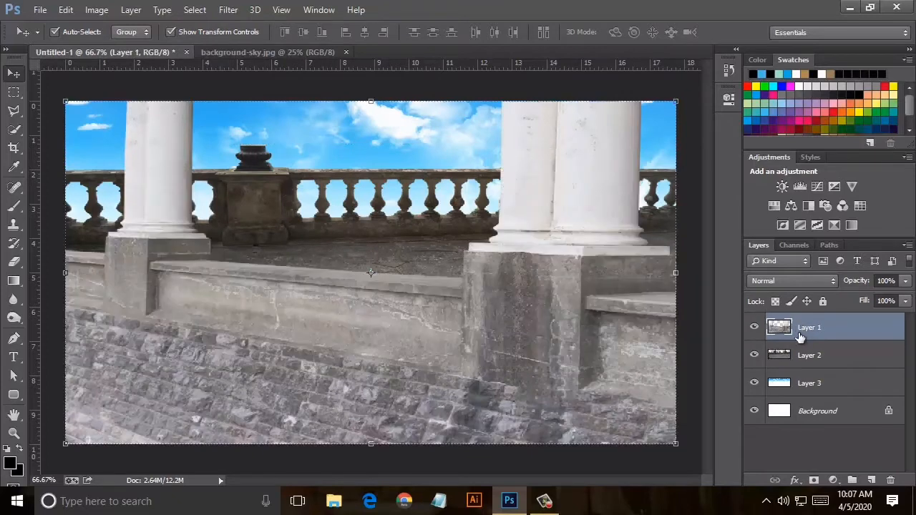
left_click(812, 387)
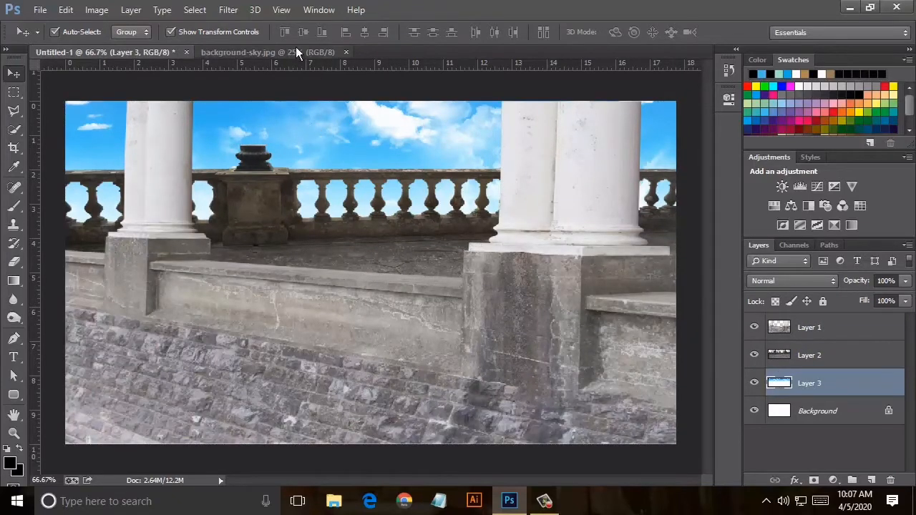
left_click(330, 52)
left_click(136, 53)
Step: Open the lantern image huyk.png
left_click(40, 9)
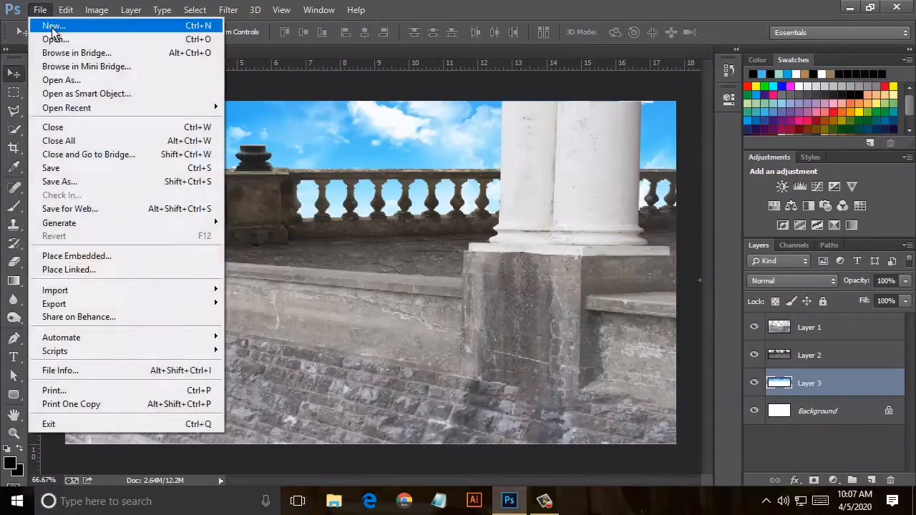
left_click(43, 36)
left_click(560, 115)
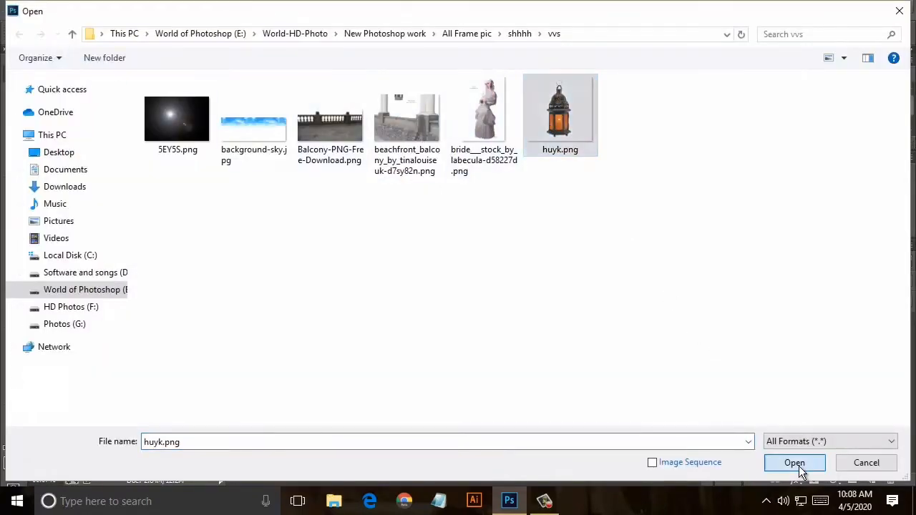
left_click(796, 463)
Step: Outline the lantern body below its hanging ring with the Polygonal Lasso, cutting off the feet along the base
key("ctrl+plus")
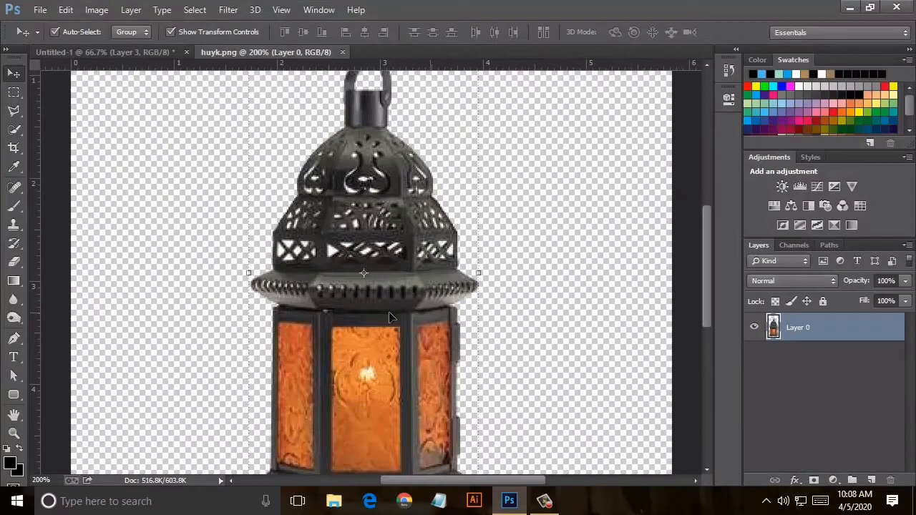
left_click(14, 110)
scroll(329, 229, "up", 2)
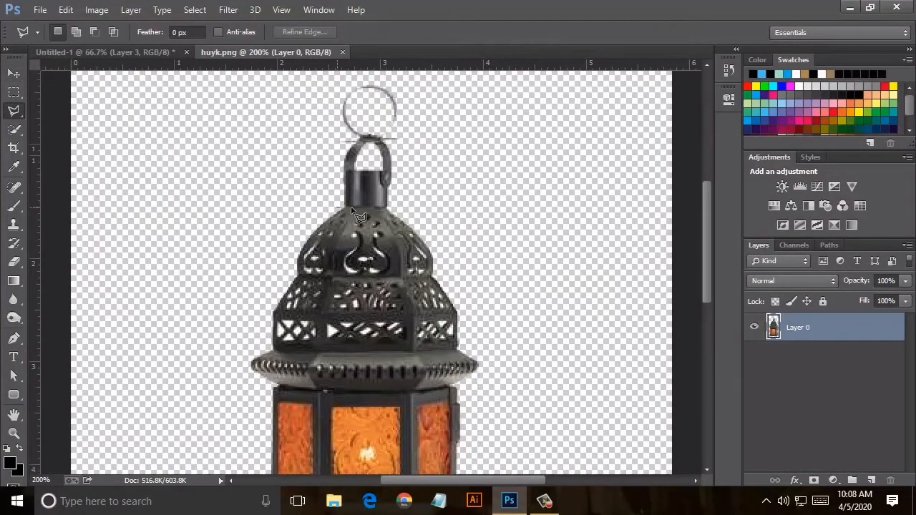
left_click(423, 231)
left_click(549, 361)
scroll(536, 436, "down", 10)
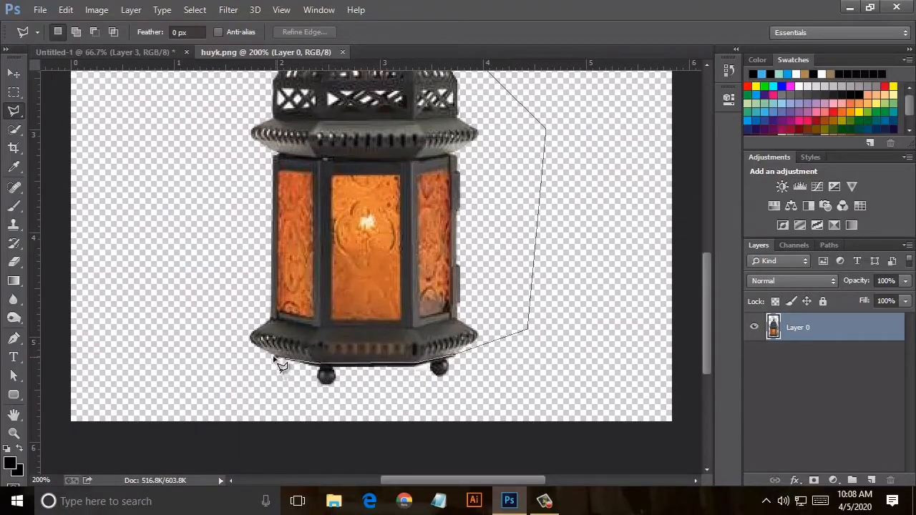
left_click(188, 320)
scroll(179, 108, "up", 5)
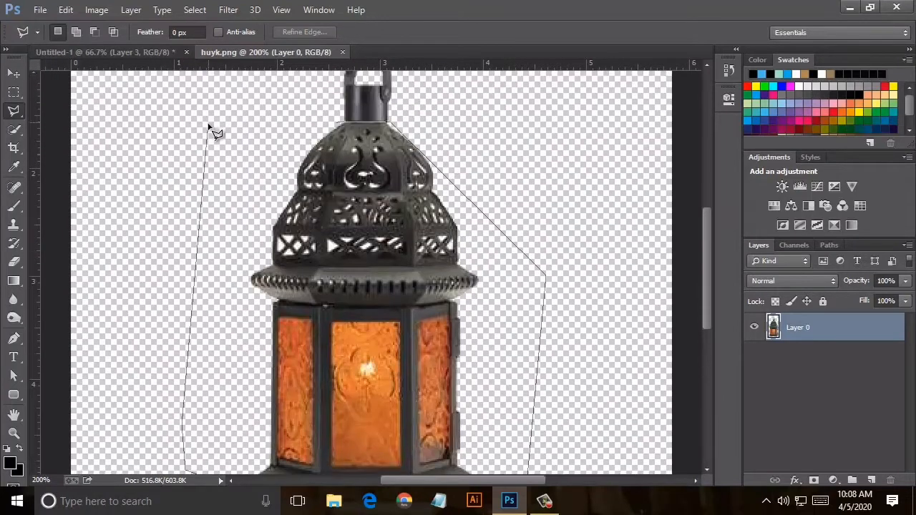
left_click(226, 140)
left_click(342, 129)
Step: Cut the selected lantern body and close huyk.png
left_click(65, 10)
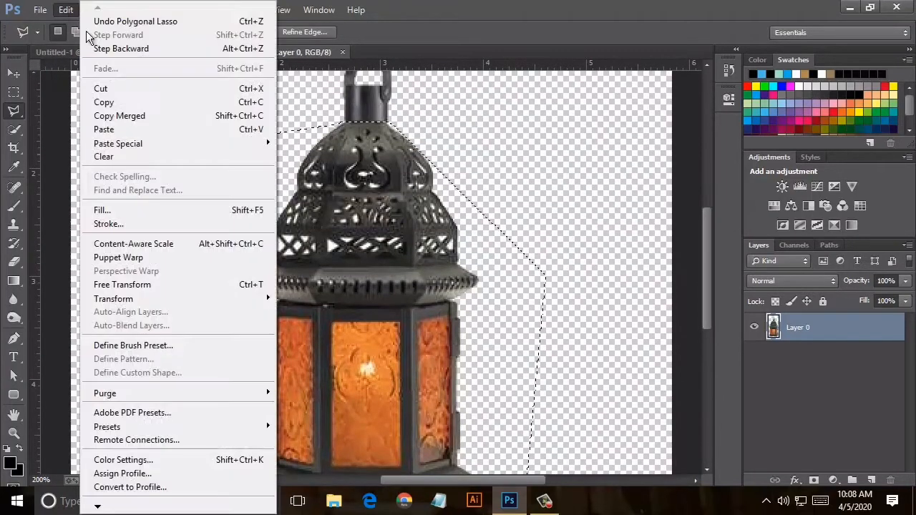
left_click(107, 86)
left_click(348, 51)
left_click(378, 180)
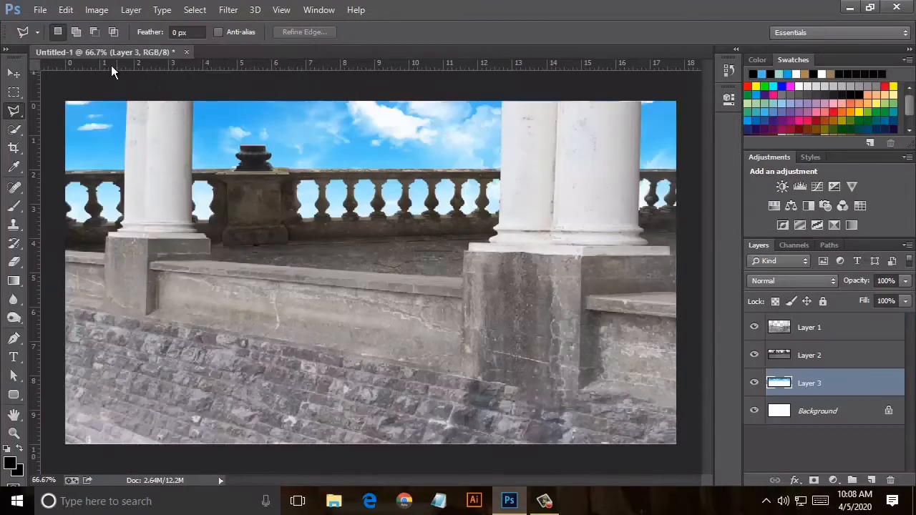
Step: Paste the lantern into Untitled-1 and move its layer between Layer 1 and Layer 2
left_click(65, 10)
left_click(65, 9)
left_click(64, 10)
left_click(115, 126)
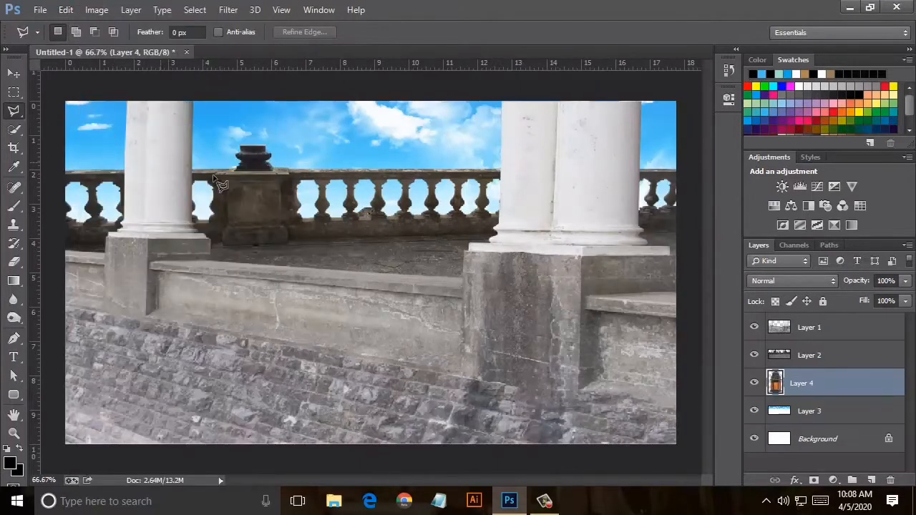
left_click_drag(824, 378, 780, 347)
Step: Scale the lantern to about 83% width and 76% height, placing it in front of the balustrade beside the stone pedestal
key("v")
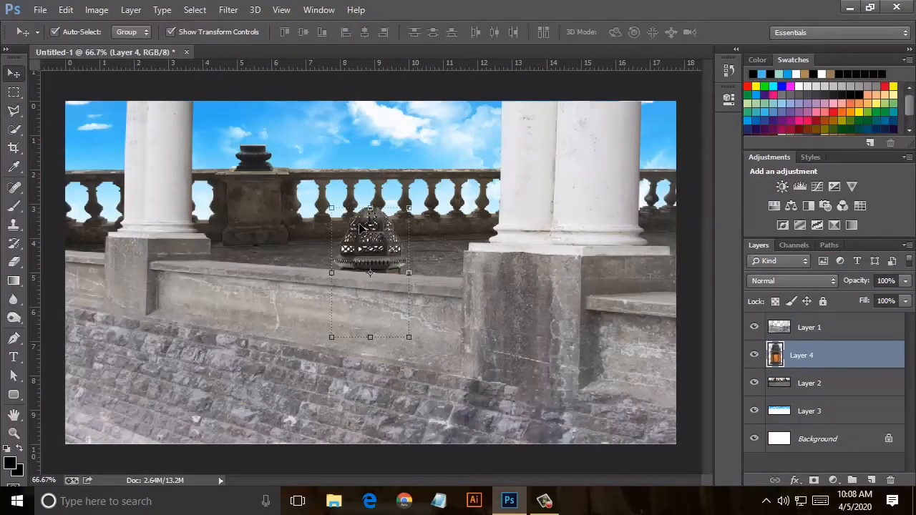
left_click_drag(410, 209, 296, 150)
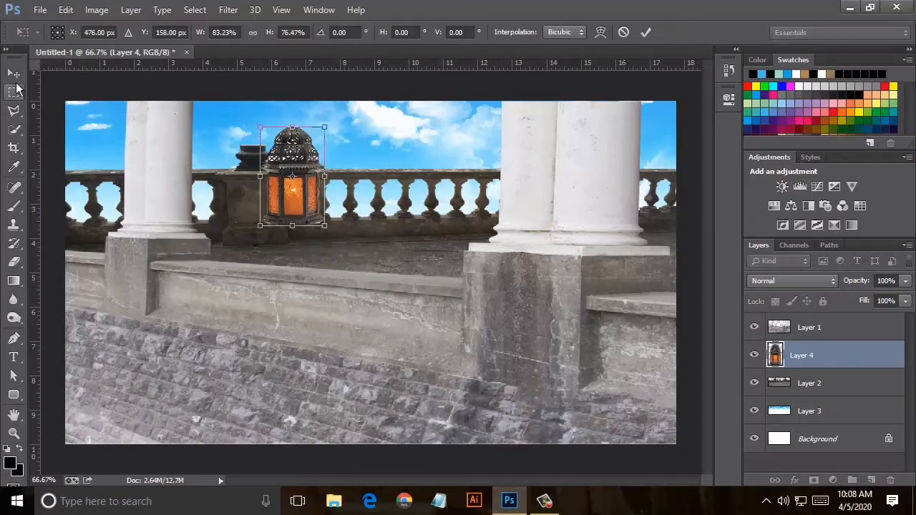
left_click(16, 77)
left_click(313, 177)
Step: Open bride__stock_by_labecula-d58227d.png and erase the watermark text beside the woman
left_click(39, 9)
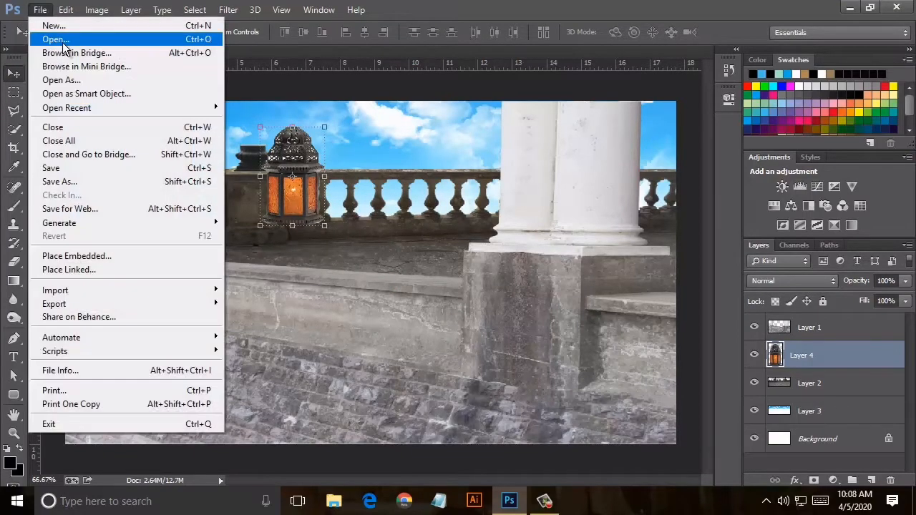
left_click(44, 37)
left_click(484, 114)
left_click(805, 463)
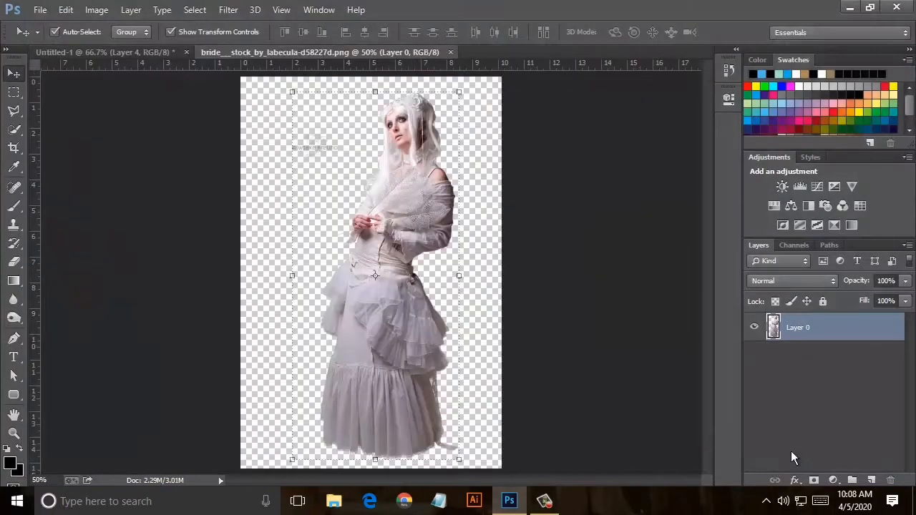
key("ctrl+plus")
scroll(272, 290, "up", 5)
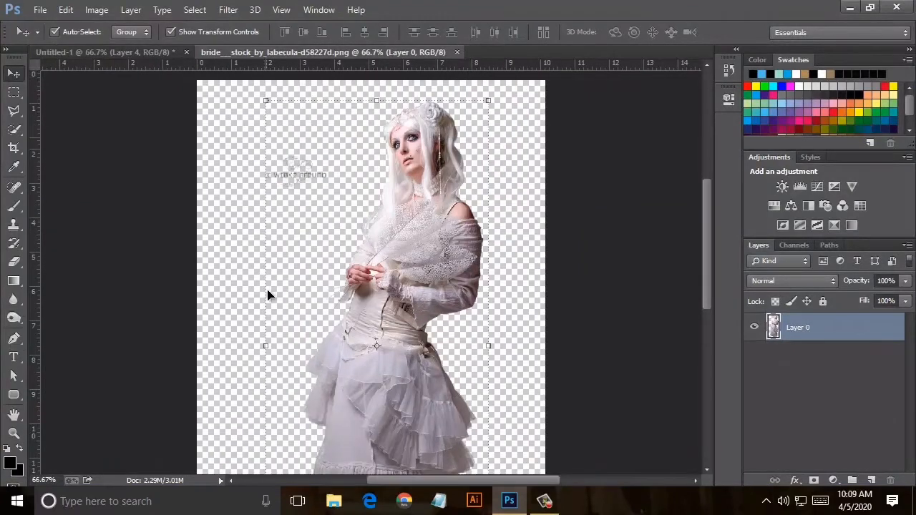
left_click(13, 261)
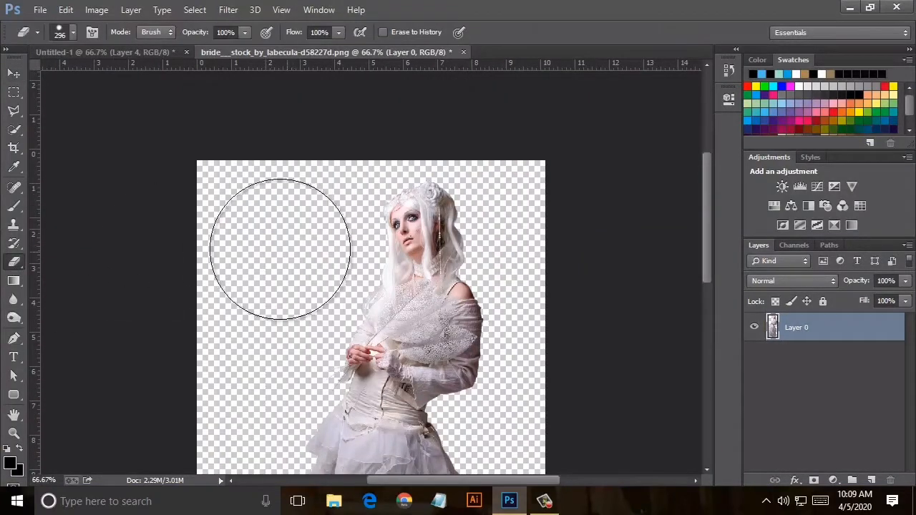
Step: Bring the woman into Untitled-1 and scale her to about 80% width and 47% height behind the front wall
key("v")
mouse_move(359, 214)
left_mouse_down()
mouse_move(309, 171)
mouse_move(244, 72)
mouse_move(245, 124)
mouse_move(414, 243)
left_mouse_up()
left_click_drag(373, 145, 380, 265)
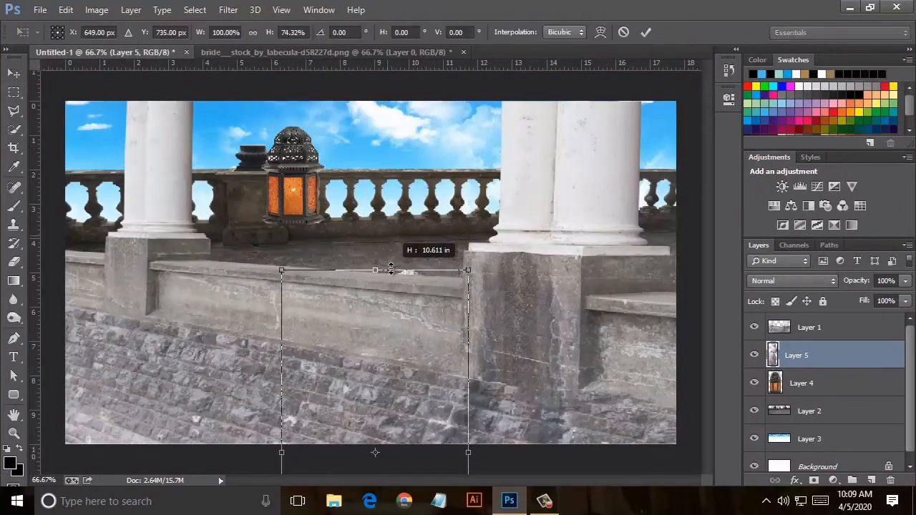
left_click_drag(378, 362, 394, 262)
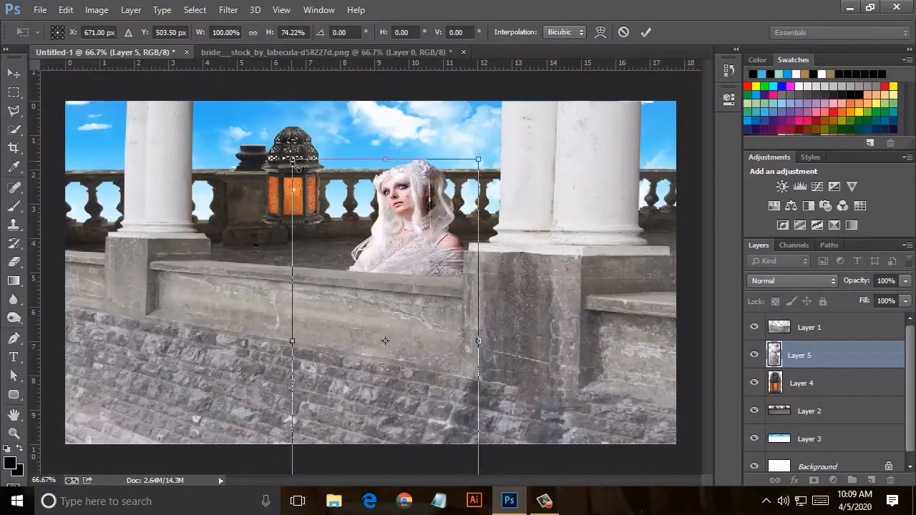
left_click_drag(295, 160, 331, 292)
left_click_drag(380, 345, 358, 200)
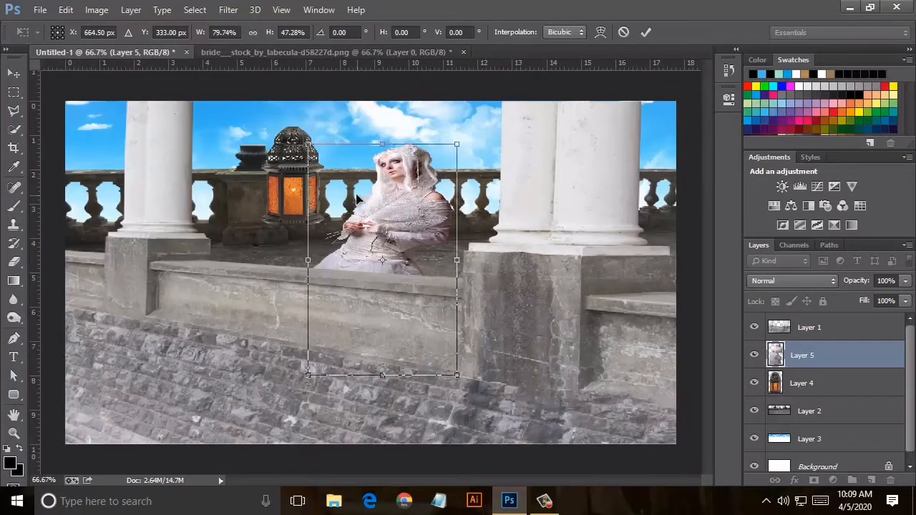
Step: Reduce the woman to about 70% width and 43% height and position her behind the wall beside the large column
left_click_drag(311, 147, 325, 154)
left_click_drag(415, 253, 431, 231)
left_click_drag(472, 349, 470, 339)
key("Down")
key("Down")
key("Down")
key("Down")
key("Down")
key("Down")
key("Down")
key("Down")
key("Down")
key("Down")
key("Down")
key("Down")
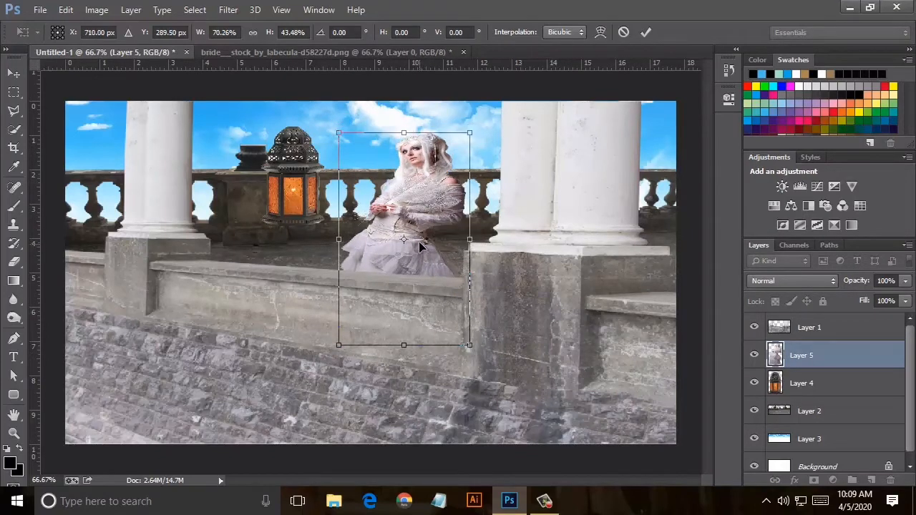
key("v")
left_click(318, 177)
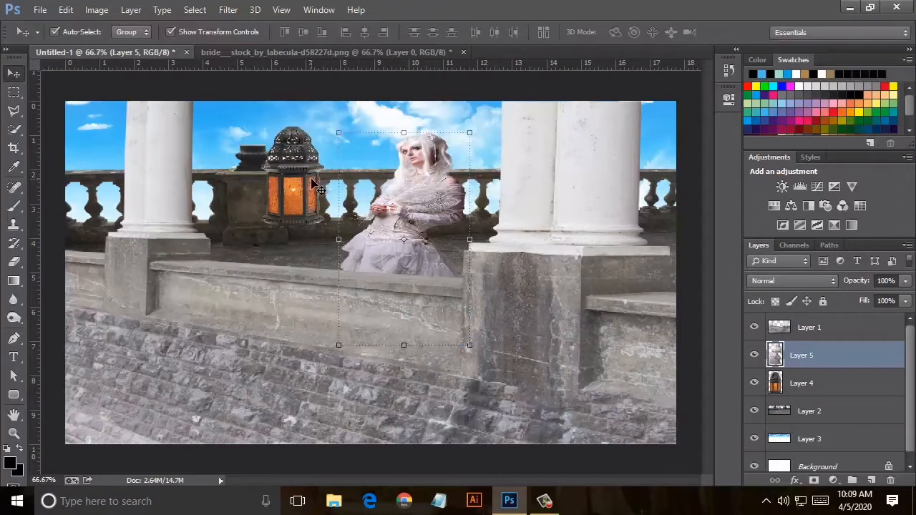
Step: Warp the balcony layer, lowering its upper edge slightly and raising its lower edge behind the front wall
left_click(807, 413)
left_click(370, 144)
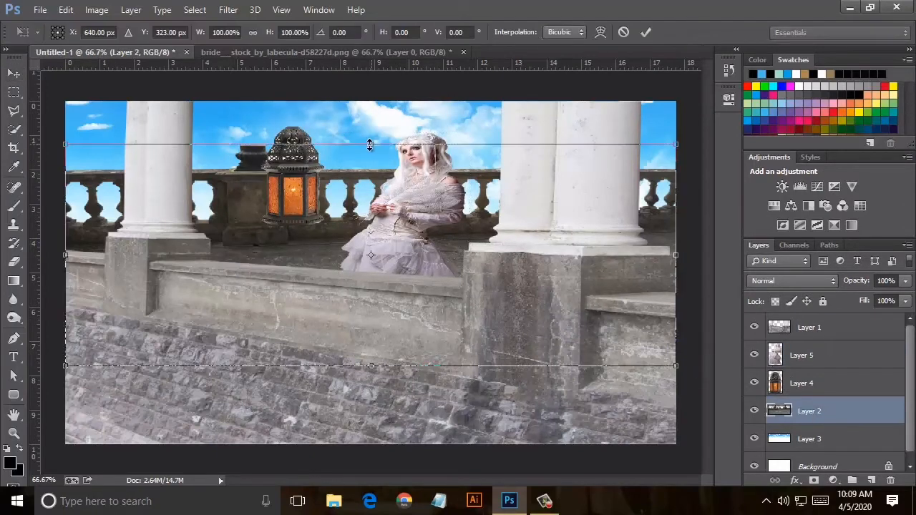
left_click(599, 32)
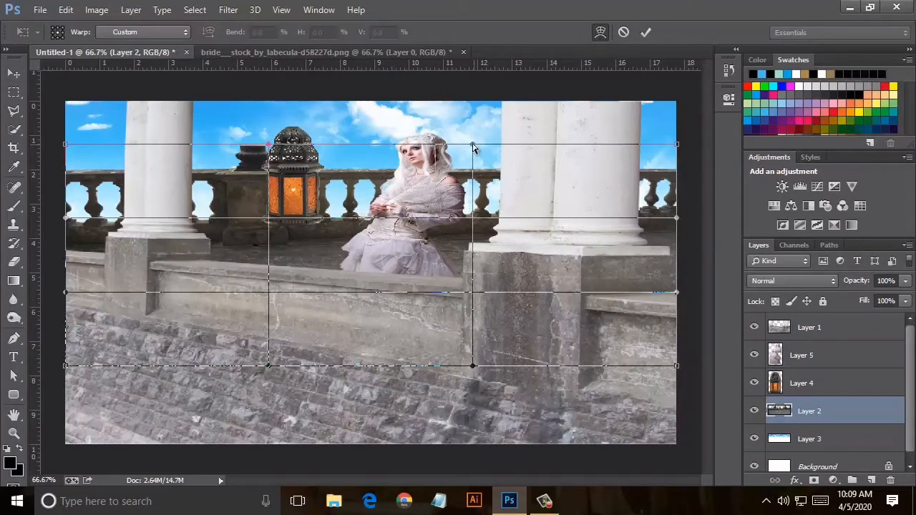
left_click_drag(472, 146, 473, 154)
left_click_drag(65, 145, 65, 151)
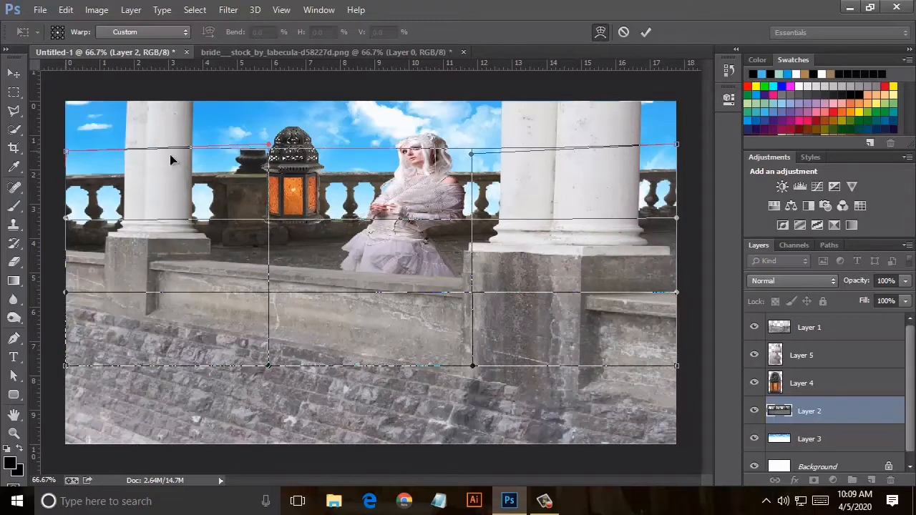
left_click_drag(678, 145, 679, 158)
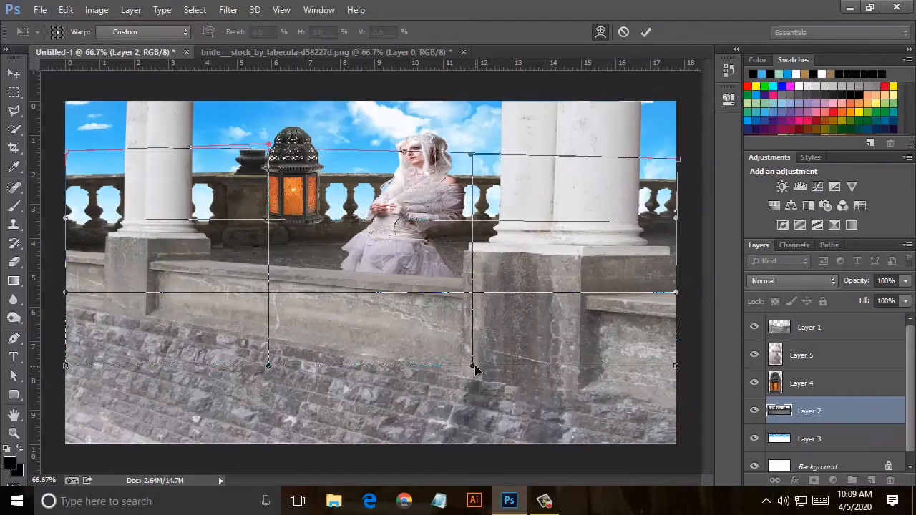
left_click_drag(474, 366, 471, 342)
left_click_drag(268, 366, 267, 354)
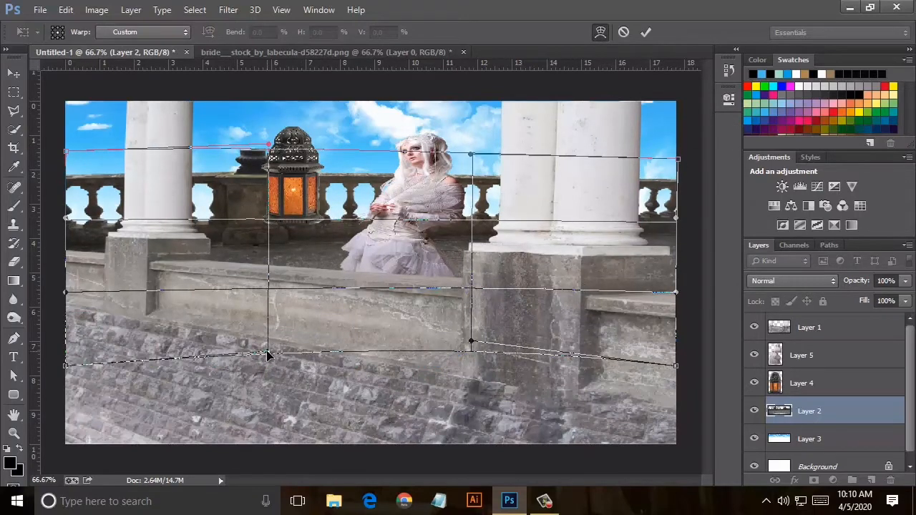
left_click(644, 33)
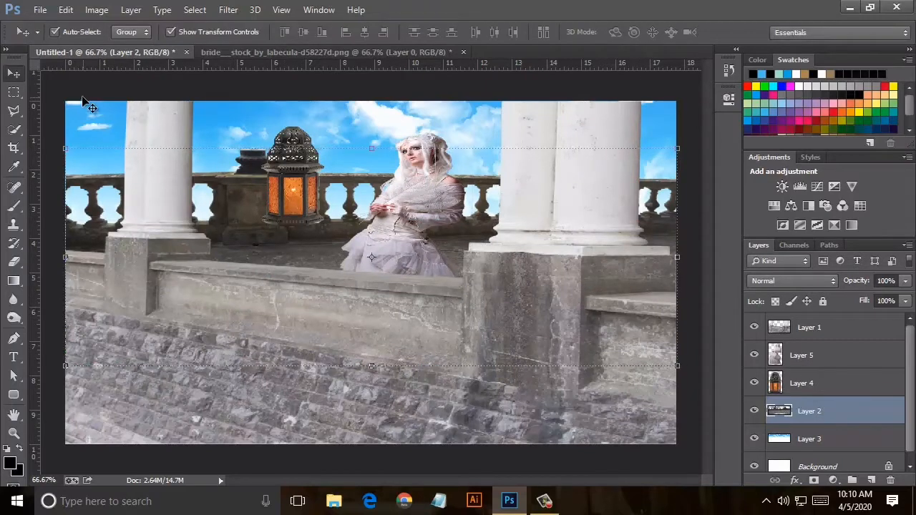
Step: Scale the balcony layer to about 99.8% width and 70% height so its floor lies behind the front wall
left_click_drag(372, 149, 371, 132)
left_click_drag(372, 366, 375, 327)
left_click_drag(313, 235, 325, 265)
left_click_drag(671, 343, 676, 311)
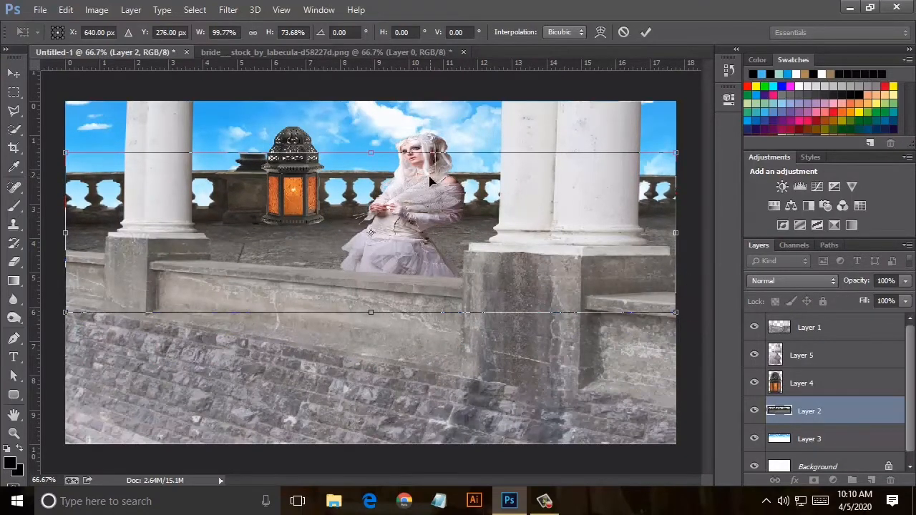
left_click_drag(190, 312, 189, 305)
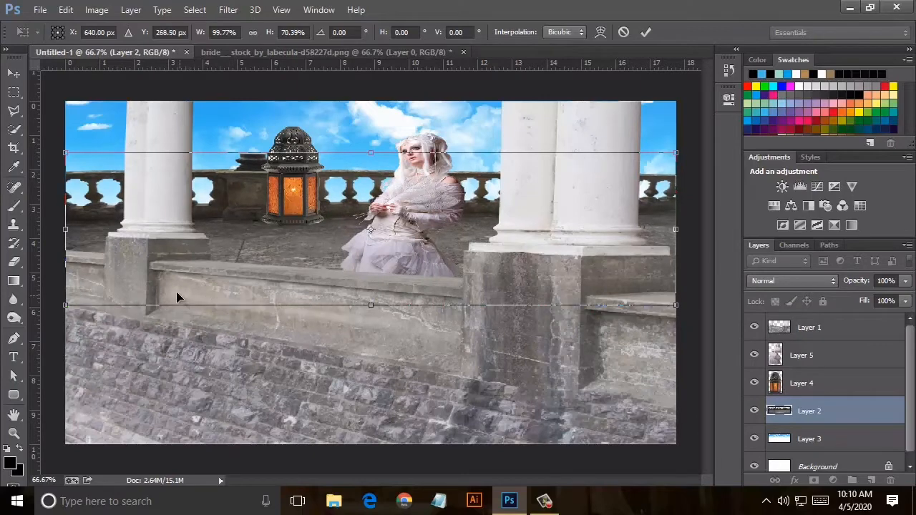
Step: Warp the flattened balcony layer so its lower edge slopes along the front wall, and apply the transformation
left_click(600, 32)
left_click_drag(473, 153, 474, 161)
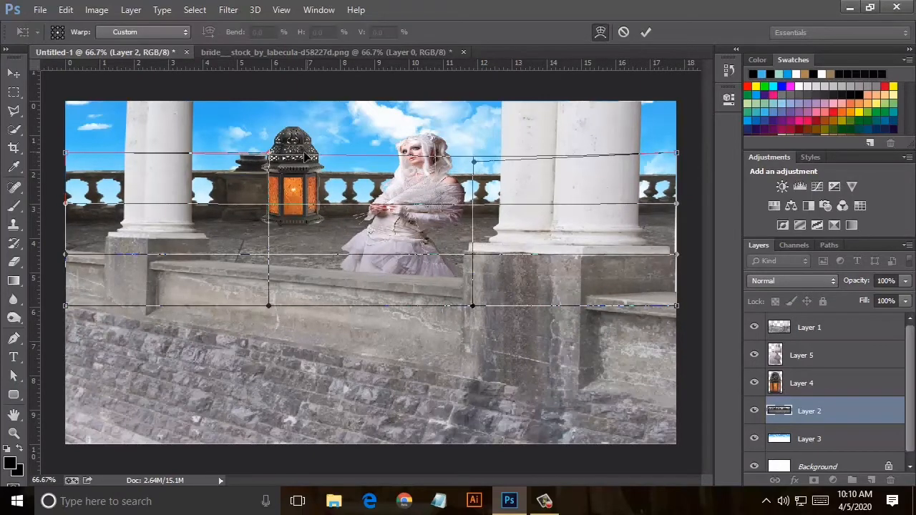
left_click_drag(269, 159, 269, 165)
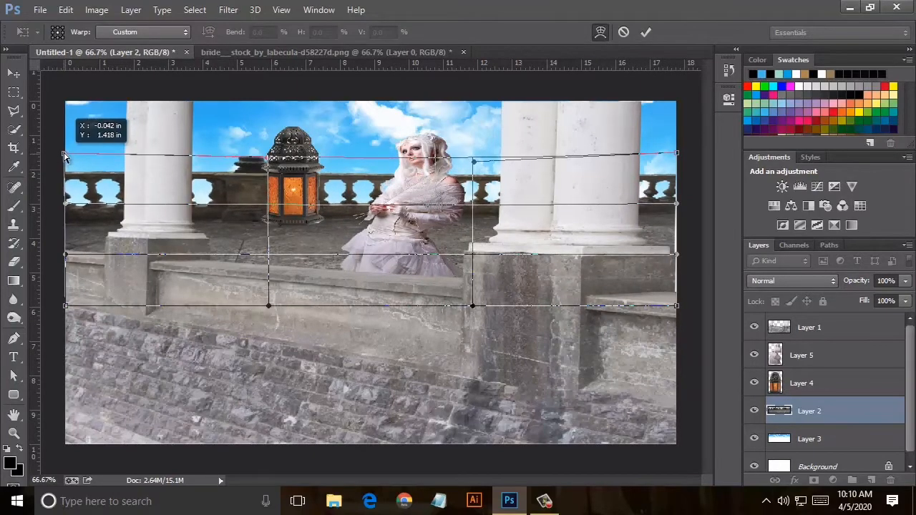
left_click_drag(268, 305, 268, 277)
left_click_drag(66, 306, 68, 265)
left_click_drag(677, 309, 681, 312)
left_click(12, 75)
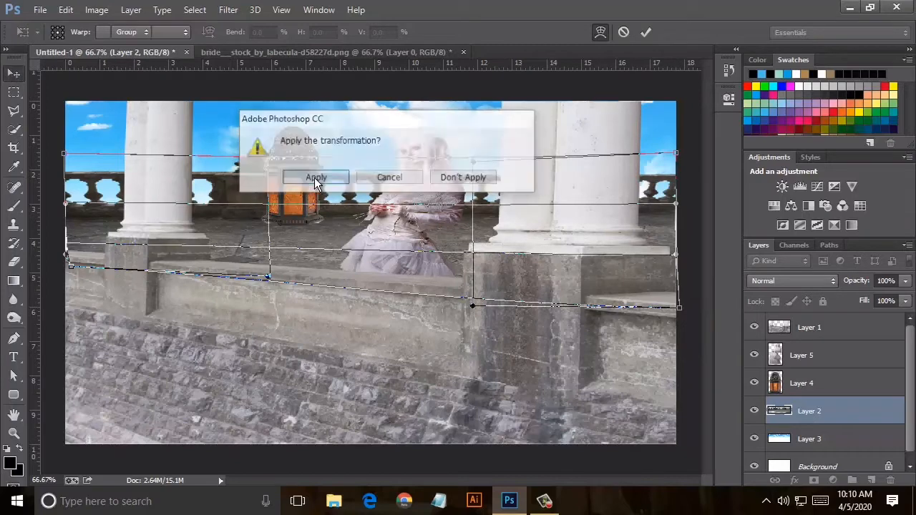
left_click(314, 177)
Step: Shrink the lantern to about 45% width and 38% height and place it above the balcony's stone pedestal
left_click(783, 382)
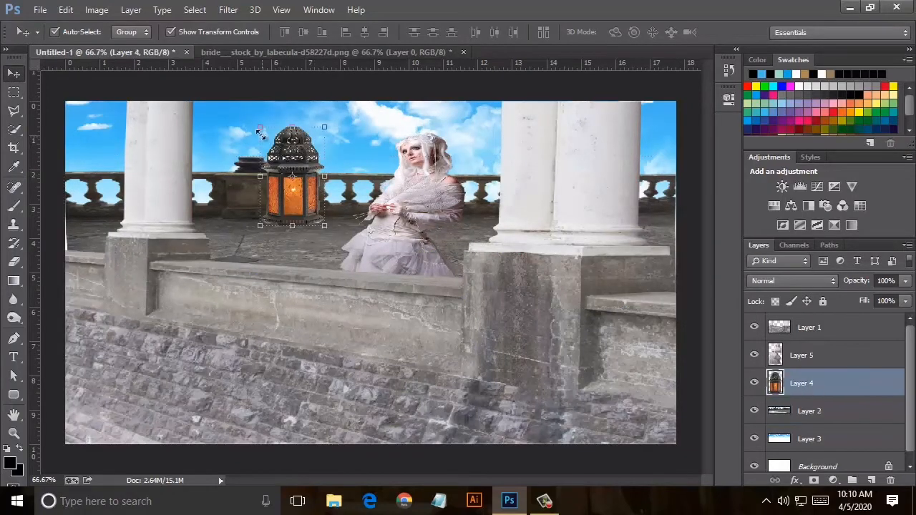
left_click_drag(260, 130, 293, 167)
left_click_drag(324, 197, 250, 145)
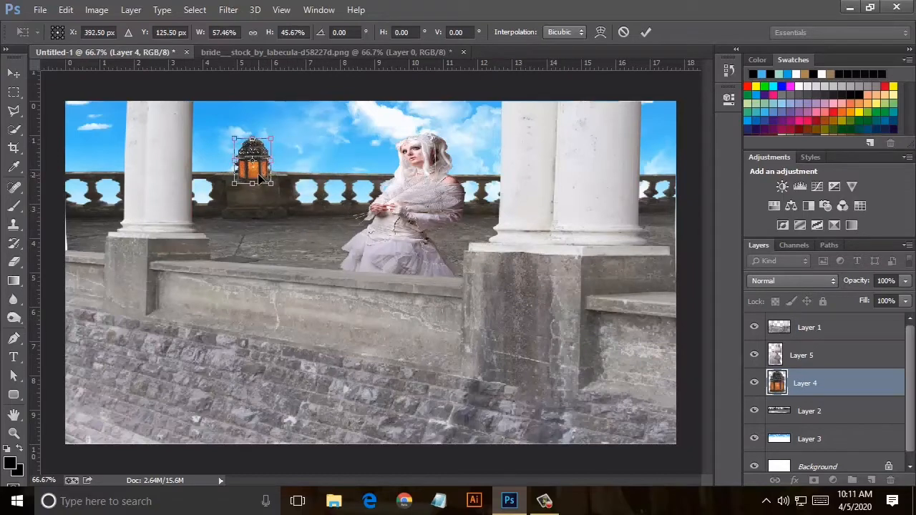
left_click_drag(261, 177, 260, 159)
key("ctrl+plus")
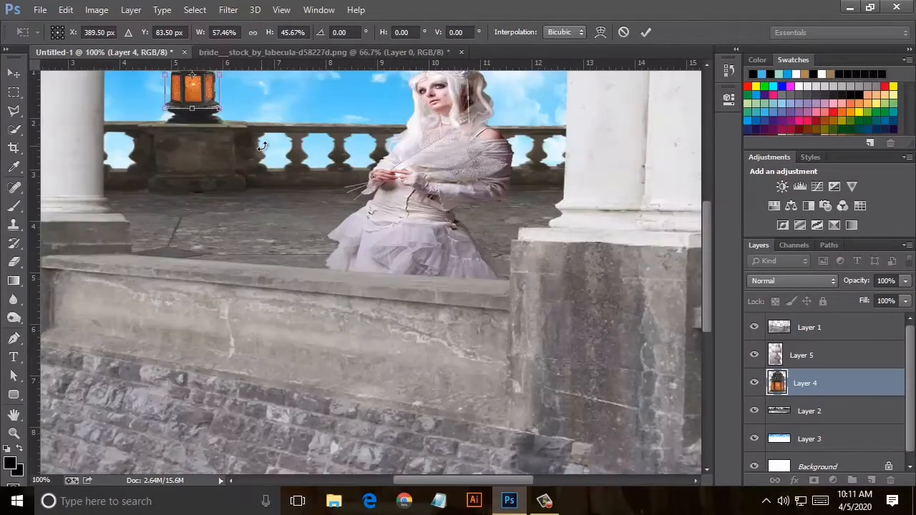
left_click_drag(503, 484, 481, 485)
scroll(300, 246, "up", 3)
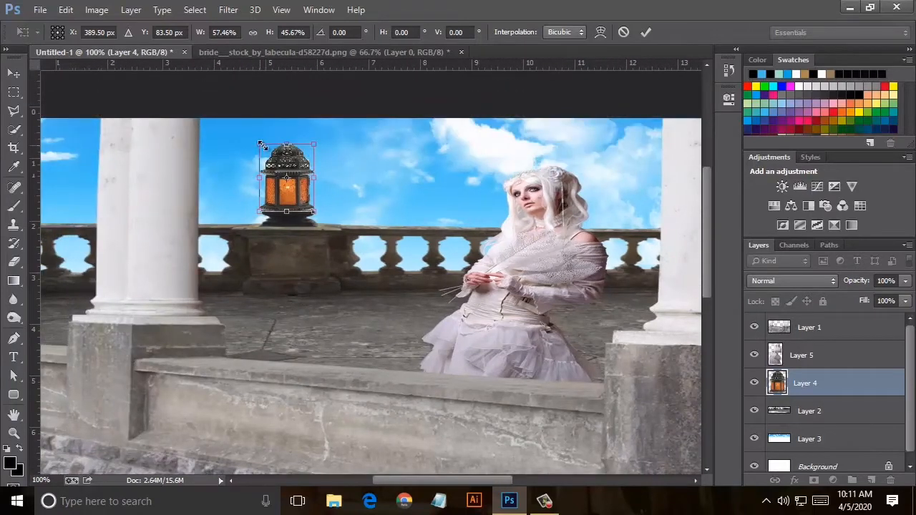
left_click_drag(261, 145, 267, 145)
left_click_drag(308, 208, 303, 200)
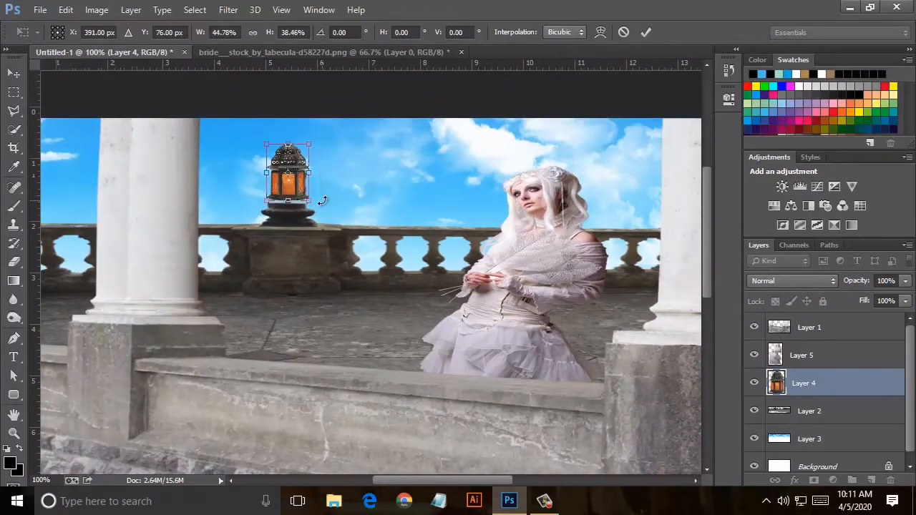
Step: Lower the lantern until it sits on the dark base of the stone pedestal and apply the transformation
key("ctrl+plus")
scroll(308, 203, "up", 3)
scroll(307, 203, "up", 2)
left_click_drag(229, 199, 224, 207)
left_click(13, 73)
left_click(299, 175)
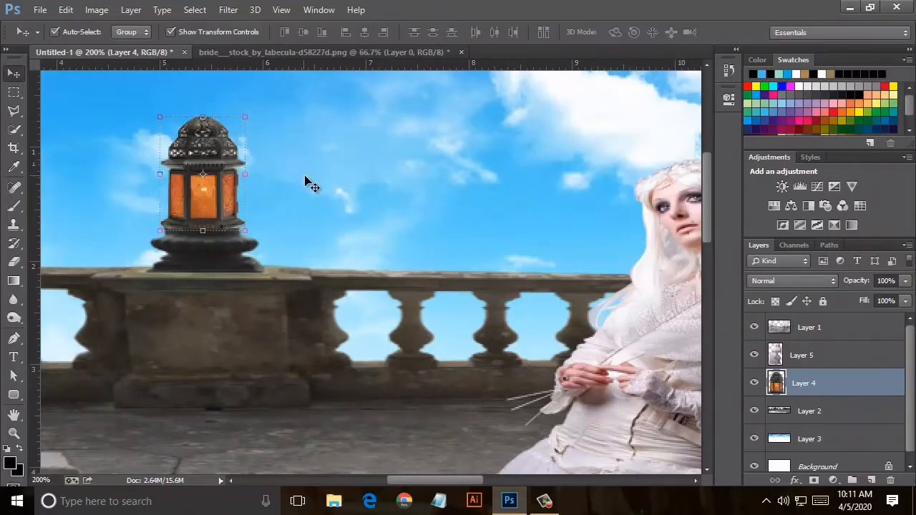
left_click(248, 181)
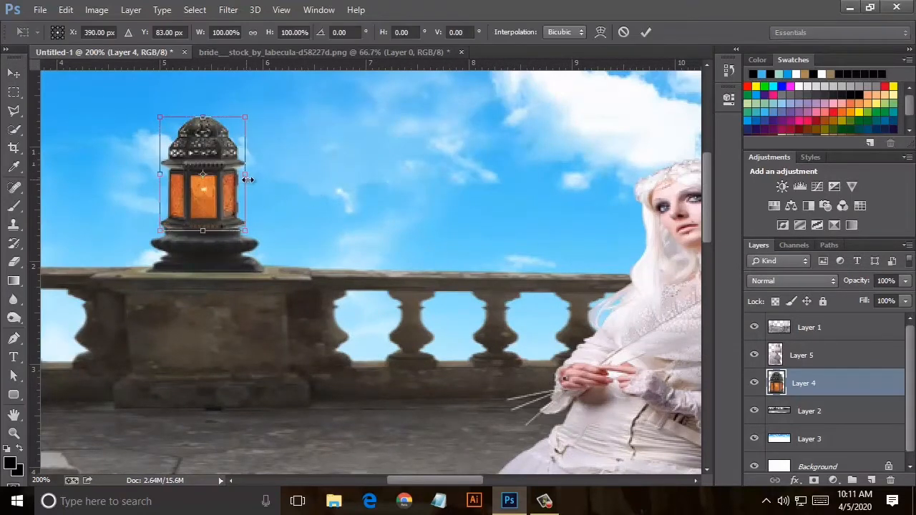
Step: Blur the lantern's lower edge with a 55 px Blur brush at 75% strength to blend it into the base
left_click(14, 300)
left_click(65, 33)
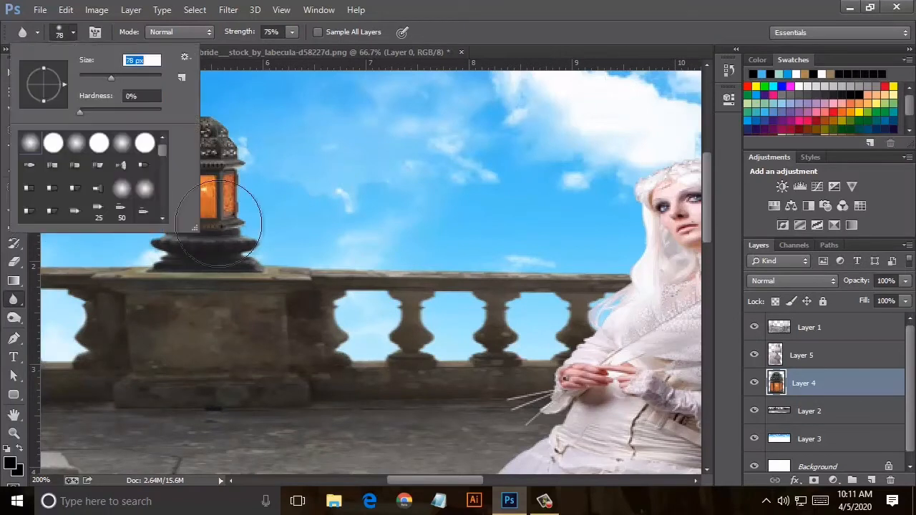
key("Return")
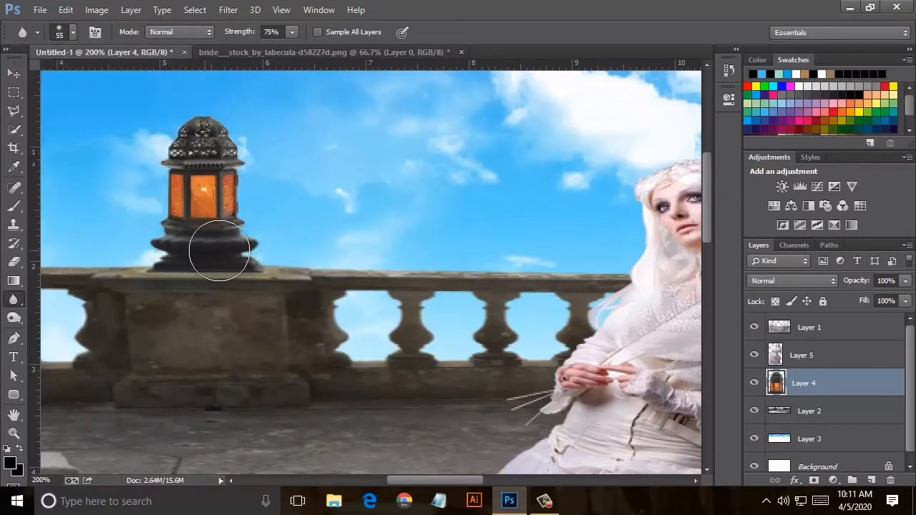
mouse_move(209, 229)
left_mouse_down()
mouse_move(184, 223)
mouse_move(224, 222)
mouse_move(210, 255)
left_mouse_up()
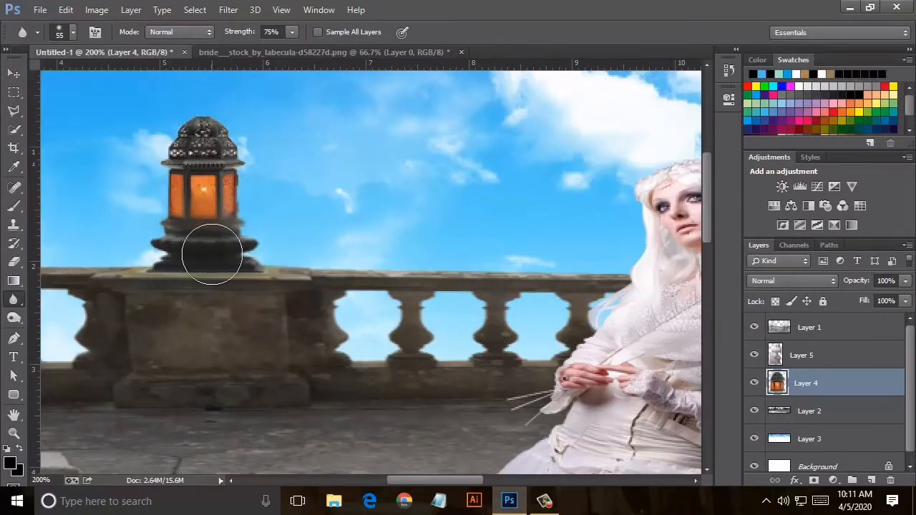
Step: Darken the lower part of the lantern with a 57 px Burn brush on midtones at 67% exposure
left_click(14, 318)
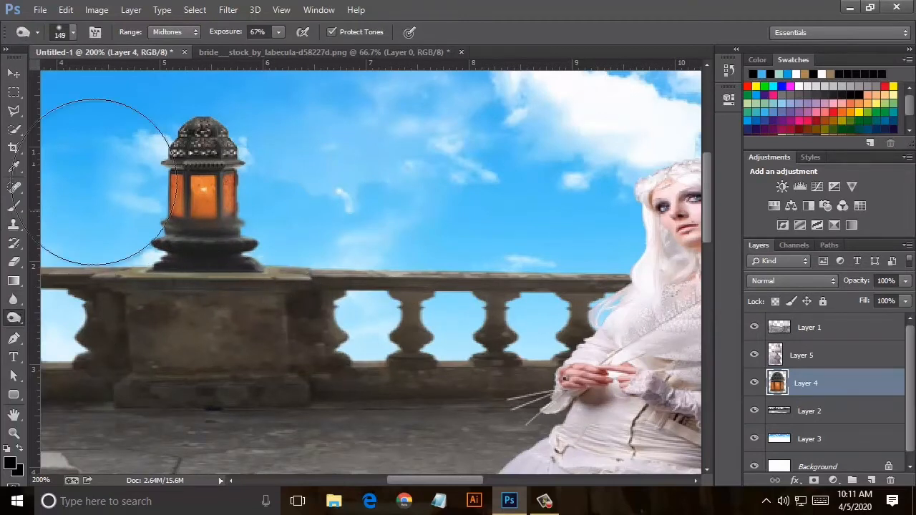
left_click(72, 33)
key("Return")
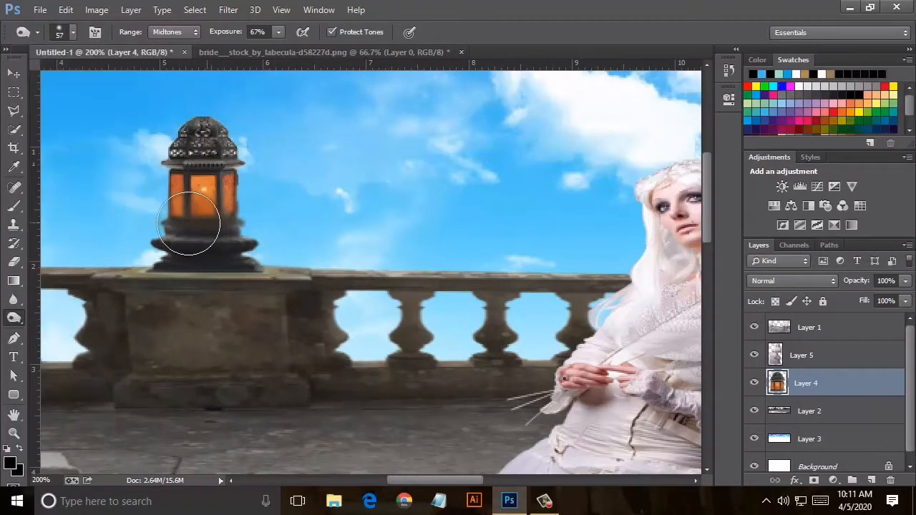
mouse_move(170, 216)
left_mouse_down()
mouse_move(199, 234)
mouse_move(182, 215)
left_mouse_up()
key("ctrl+minus")
key("ctrl+minus")
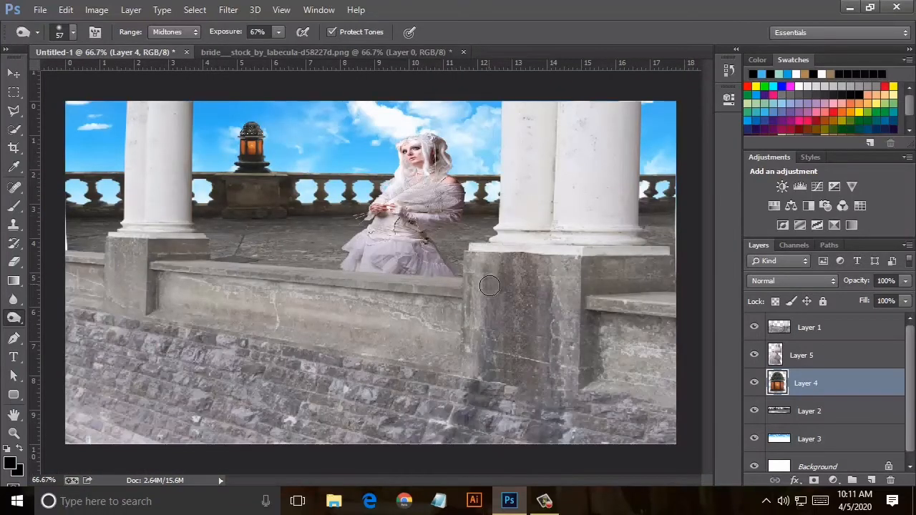
Step: Reduce the brightness of the columns and front wall layer with a Brightness/Contrast adjustment
left_click(814, 412)
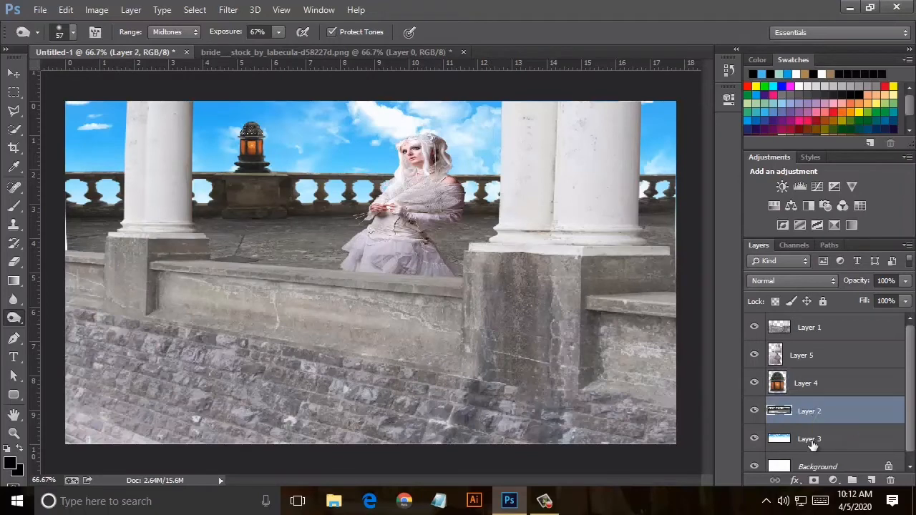
left_click(798, 337)
left_click(97, 10)
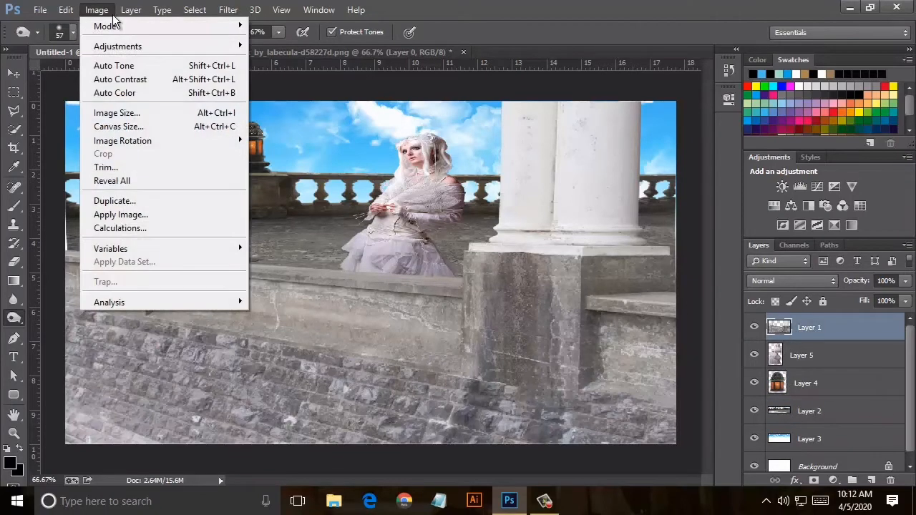
mouse_move(176, 45)
left_click(279, 62)
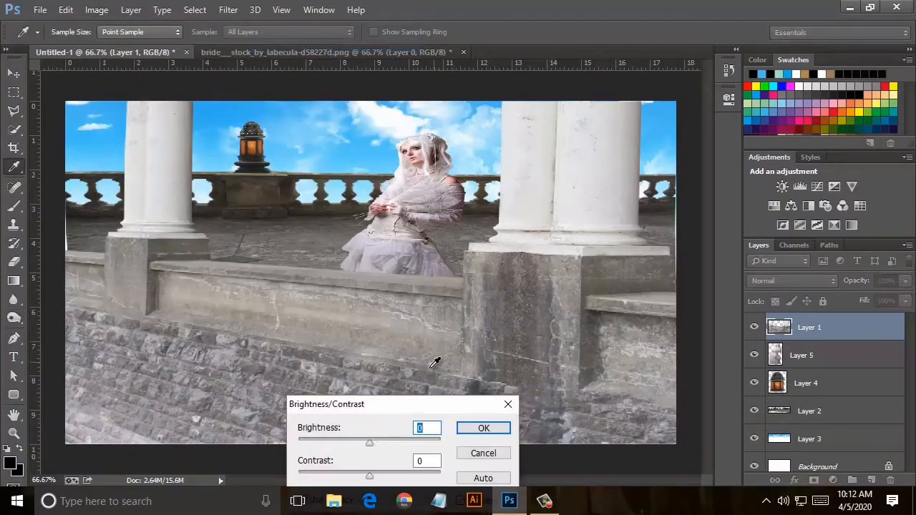
left_click_drag(404, 404, 543, 193)
left_click_drag(501, 234, 495, 234)
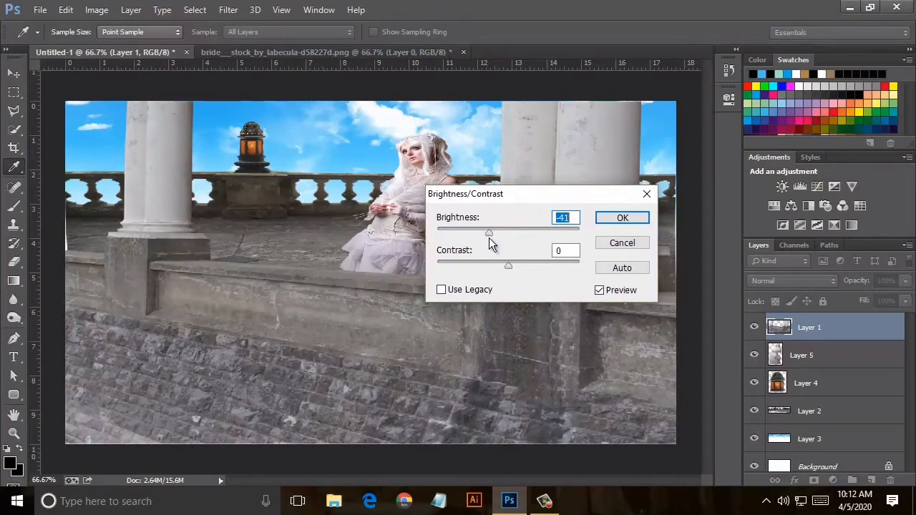
left_click(616, 242)
key("o")
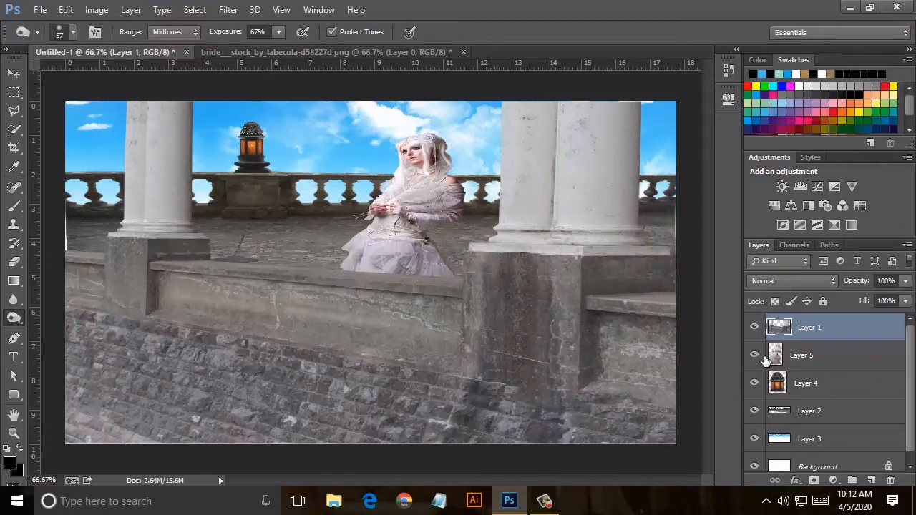
Step: Select the balcony layer and close the bride stock document
left_click(850, 414)
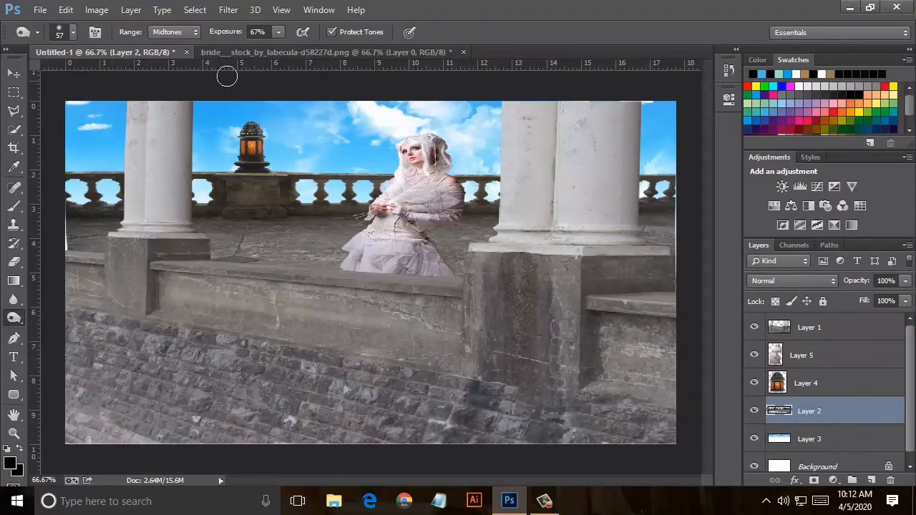
left_click(463, 52)
left_click(359, 176)
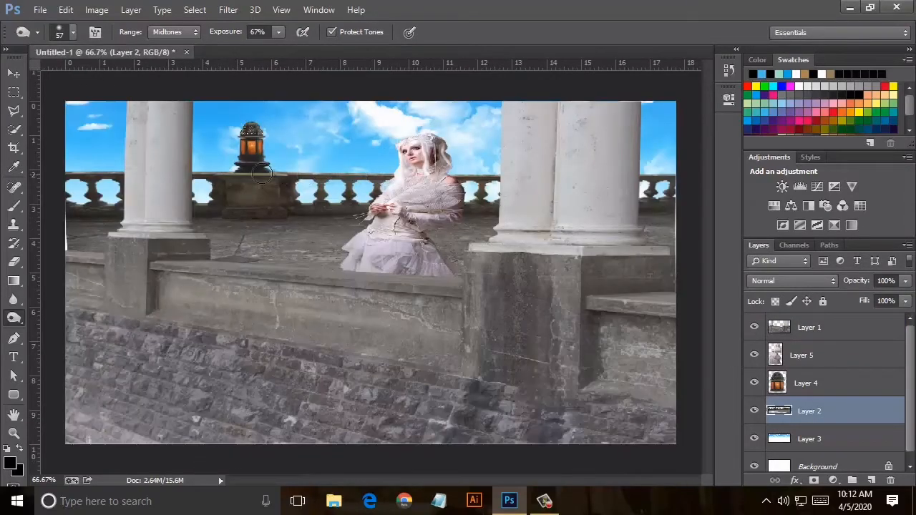
Step: Burn the balcony floor around the woman with a 135 px brush on midtones at 67% exposure
left_click(72, 32)
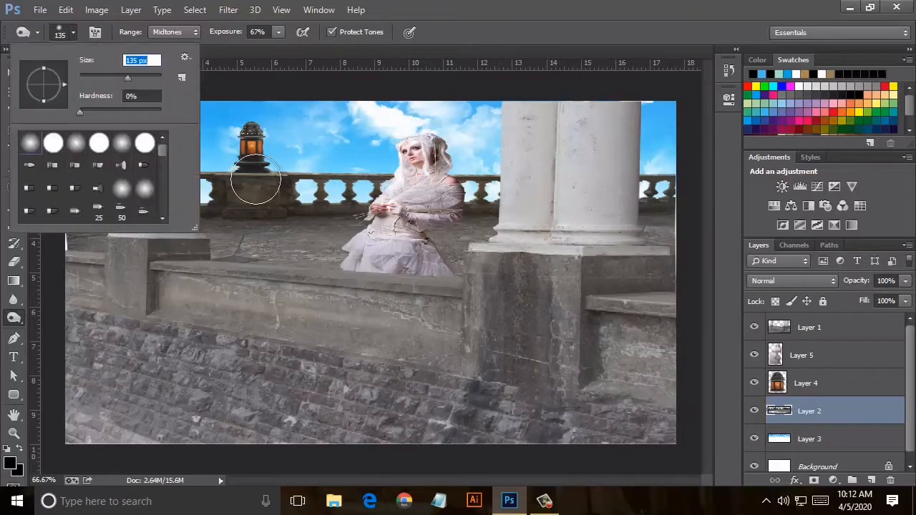
key("Return")
key("ctrl+plus")
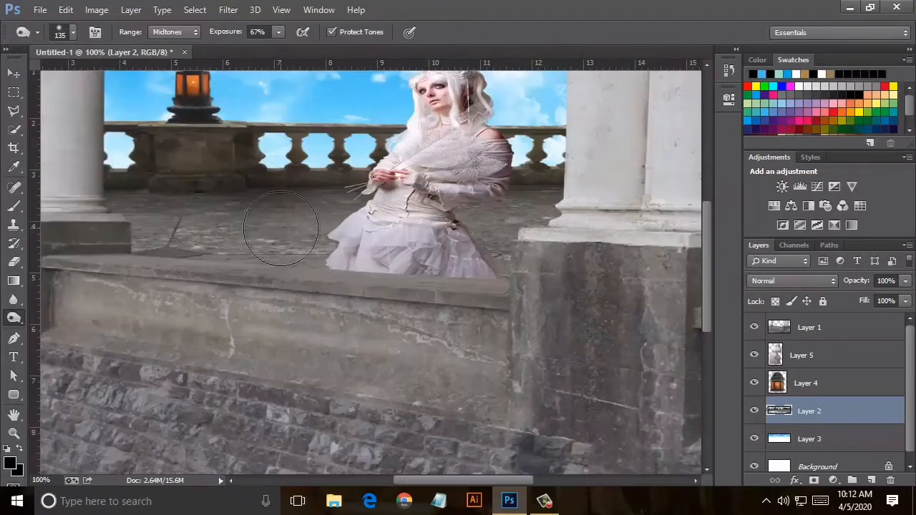
key("ctrl+minus")
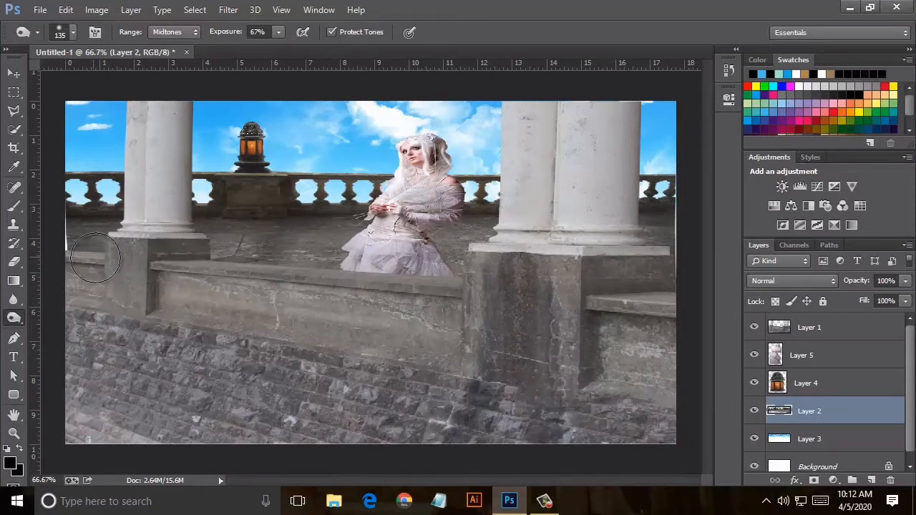
Step: Stretch the balcony layer horizontally past both canvas edges to 102.33% width and apply the transformation
left_click(13, 73)
key("ctrl+t")
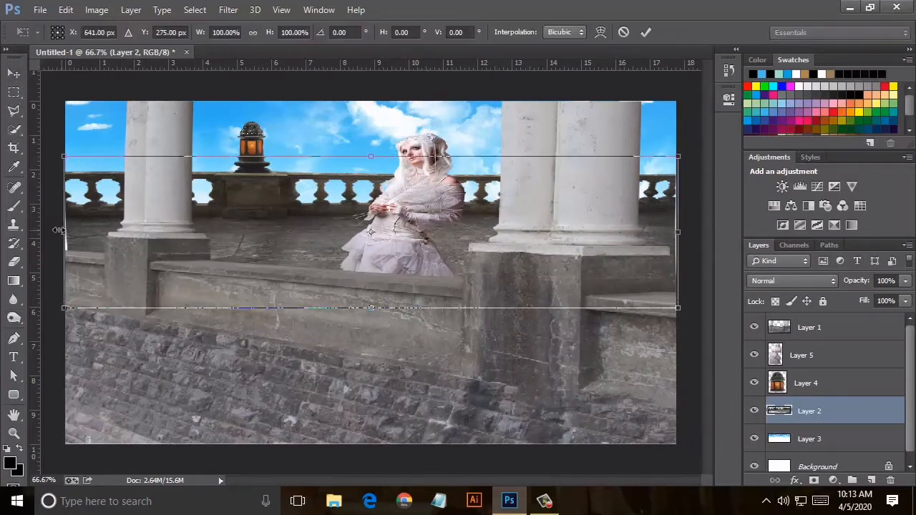
left_click_drag(63, 230, 55, 231)
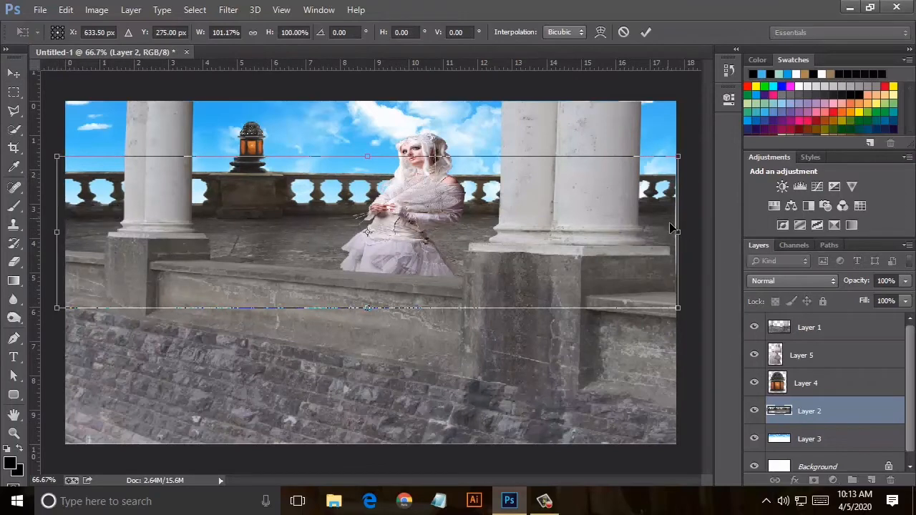
left_click_drag(672, 229, 685, 231)
key("v")
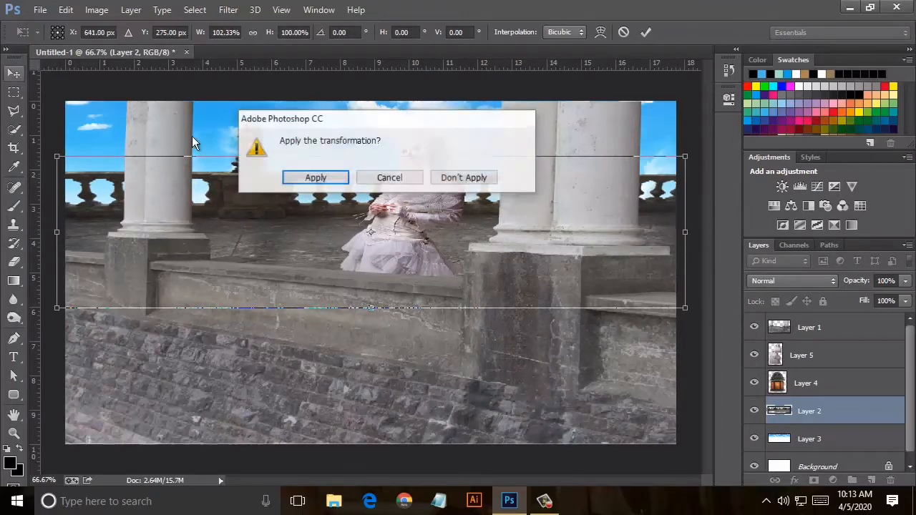
left_click(295, 176)
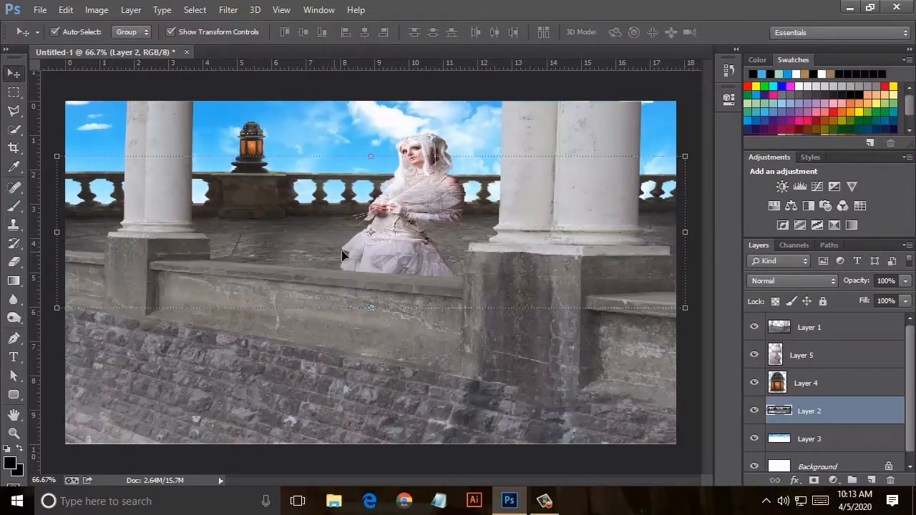
scroll(392, 217, "up", 1)
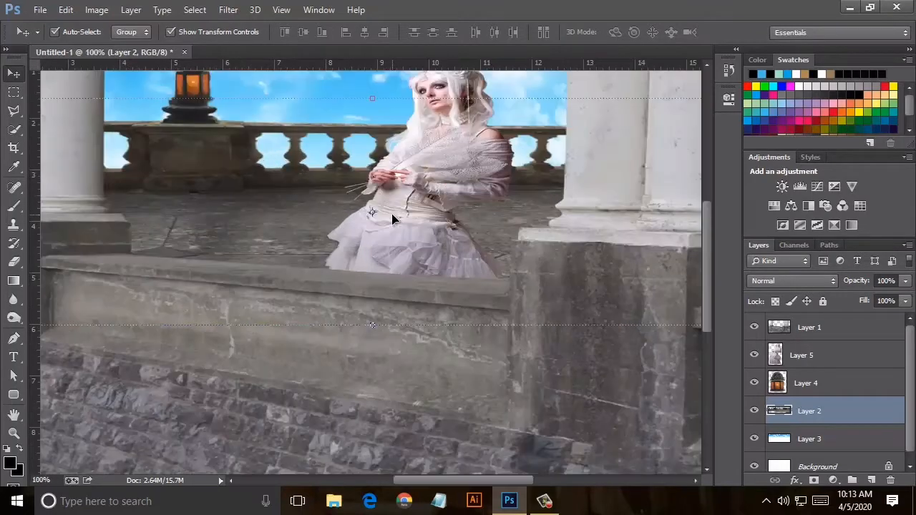
scroll(392, 218, "down", 1)
Step: Burn the front wall and its brickwork on Layer 1 with a 135 px brush on midtones at 67% exposure
left_click(807, 330)
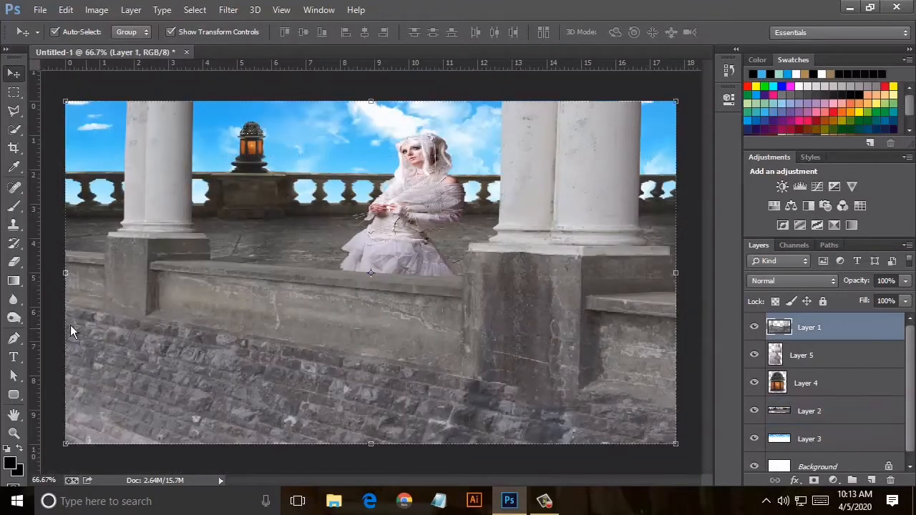
key("o")
mouse_move(79, 294)
left_mouse_down()
mouse_move(149, 276)
mouse_move(653, 320)
mouse_move(692, 335)
mouse_move(591, 344)
mouse_move(93, 302)
mouse_move(191, 346)
mouse_move(589, 402)
mouse_move(743, 438)
mouse_move(169, 415)
mouse_move(76, 419)
mouse_move(626, 435)
mouse_move(76, 430)
mouse_move(501, 453)
mouse_move(649, 438)
mouse_move(25, 319)
mouse_move(99, 345)
mouse_move(90, 359)
mouse_move(236, 391)
mouse_move(121, 410)
mouse_move(70, 392)
mouse_move(224, 375)
mouse_move(161, 292)
left_mouse_up()
left_click_drag(410, 307, 648, 325)
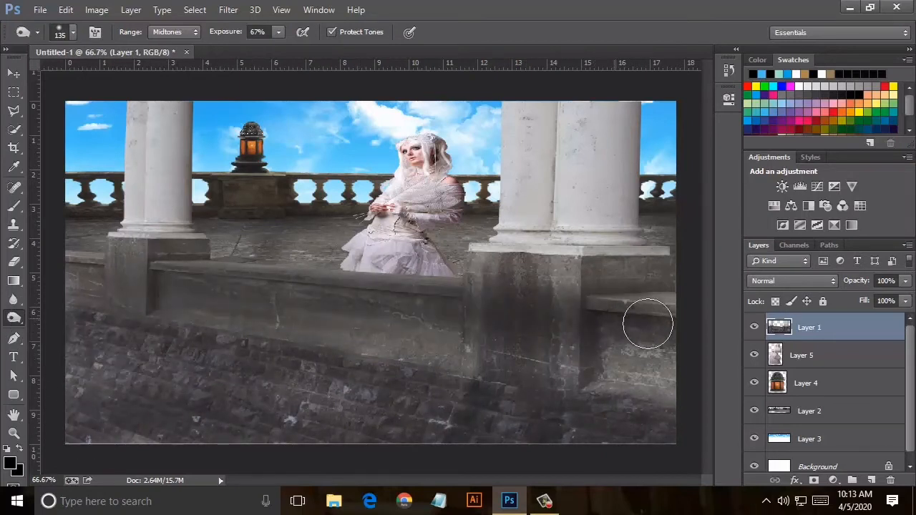
left_click_drag(400, 353, 667, 373)
left_click_drag(612, 266, 622, 106)
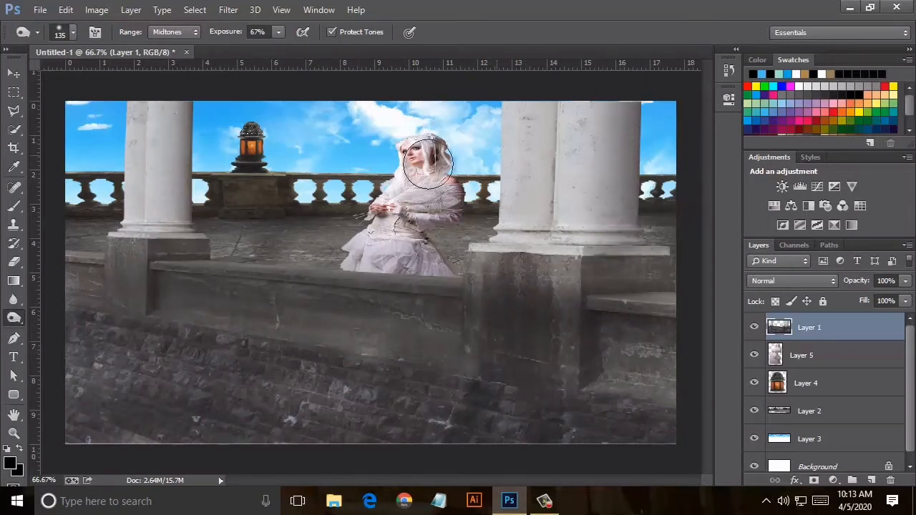
key("v")
key("ctrl+t")
left_click_drag(371, 99, 369, 108)
left_click(13, 74)
left_click(315, 178)
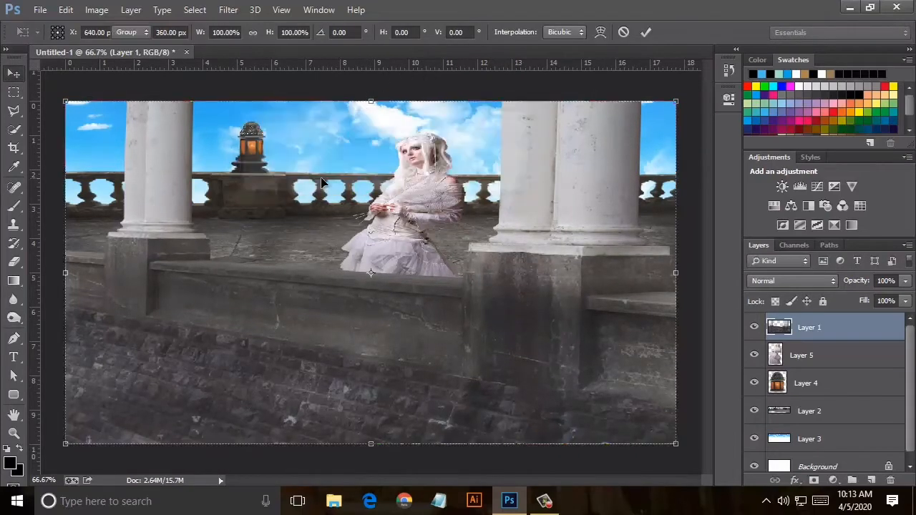
Step: Burn the columns and parts of the front wall, plus the balcony floor on Layer 2, with a 135 px midtones brush
left_click(14, 318)
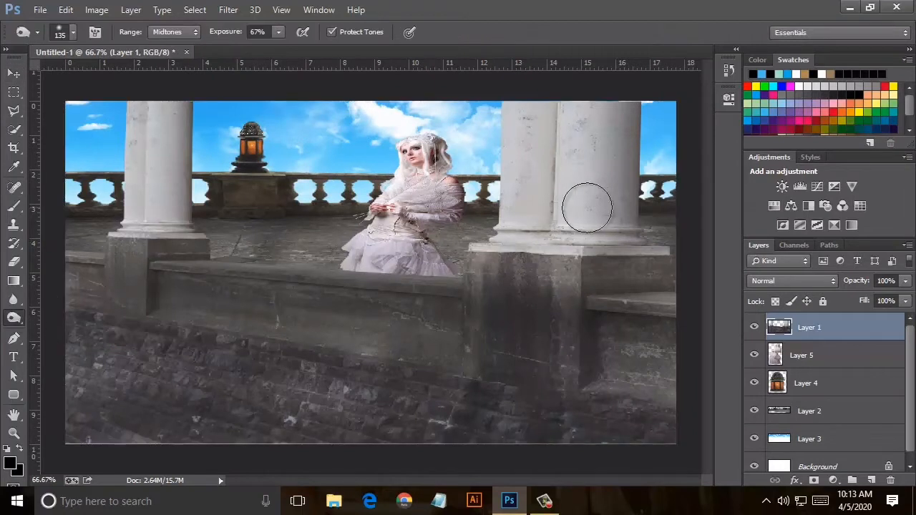
mouse_move(587, 206)
left_mouse_down()
mouse_move(593, 244)
mouse_move(639, 246)
left_mouse_up()
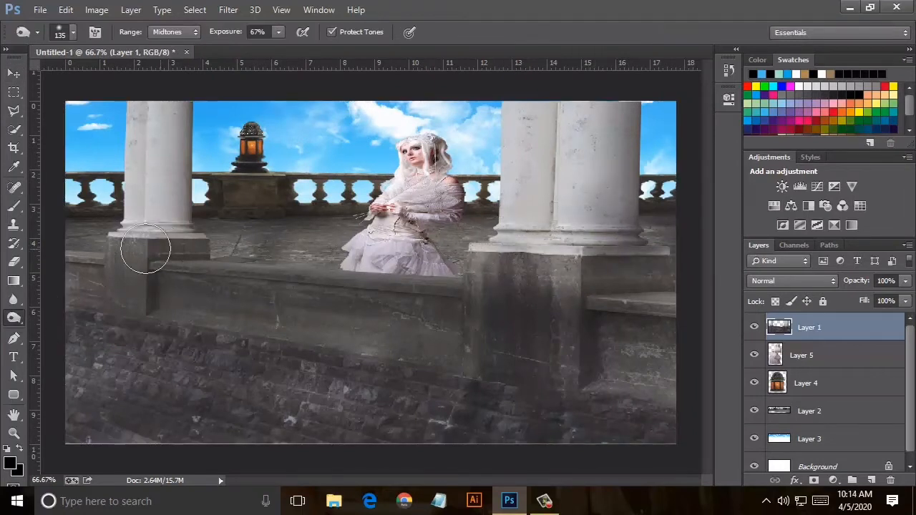
mouse_move(143, 255)
left_mouse_down()
mouse_move(171, 239)
mouse_move(155, 235)
mouse_move(151, 212)
mouse_move(154, 104)
left_mouse_up()
mouse_move(513, 218)
left_mouse_down()
mouse_move(519, 121)
mouse_move(612, 231)
mouse_move(596, 115)
mouse_move(572, 227)
mouse_move(562, 156)
left_mouse_up()
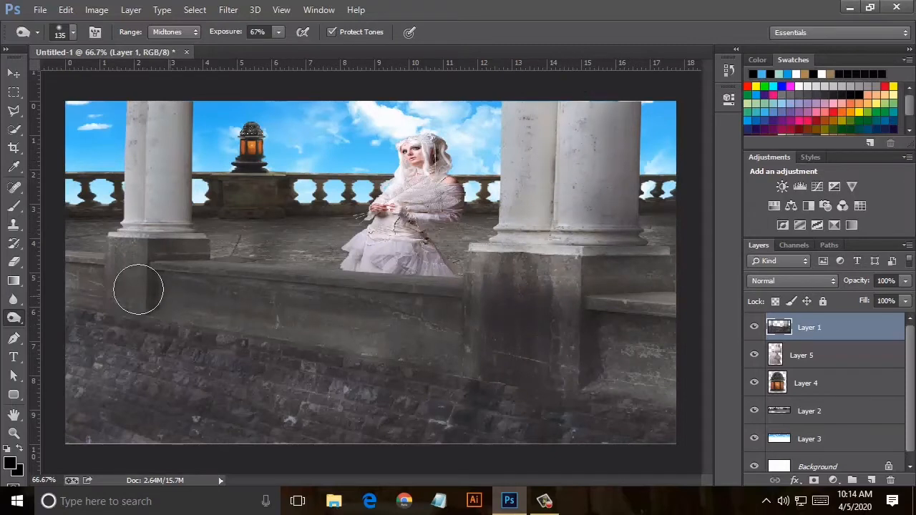
mouse_move(82, 327)
left_mouse_down()
mouse_move(93, 415)
mouse_move(230, 437)
mouse_move(299, 388)
mouse_move(355, 391)
left_mouse_up()
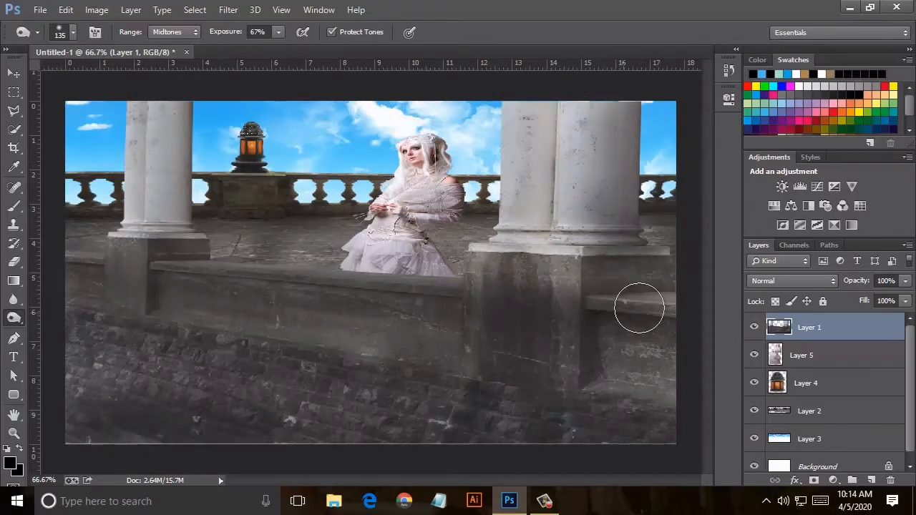
mouse_move(640, 309)
left_mouse_down()
mouse_move(609, 343)
mouse_move(631, 345)
left_mouse_up()
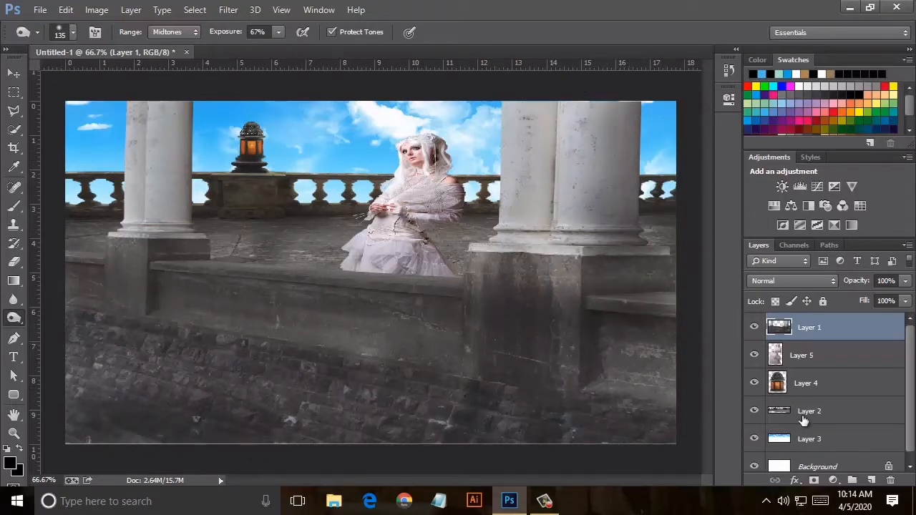
left_click(802, 419)
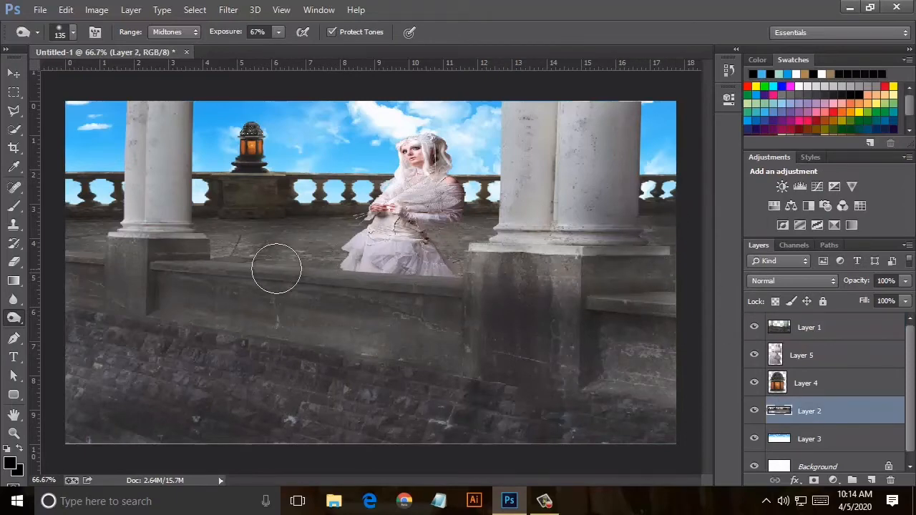
mouse_move(276, 268)
left_mouse_down()
mouse_move(253, 258)
mouse_move(185, 265)
left_mouse_up()
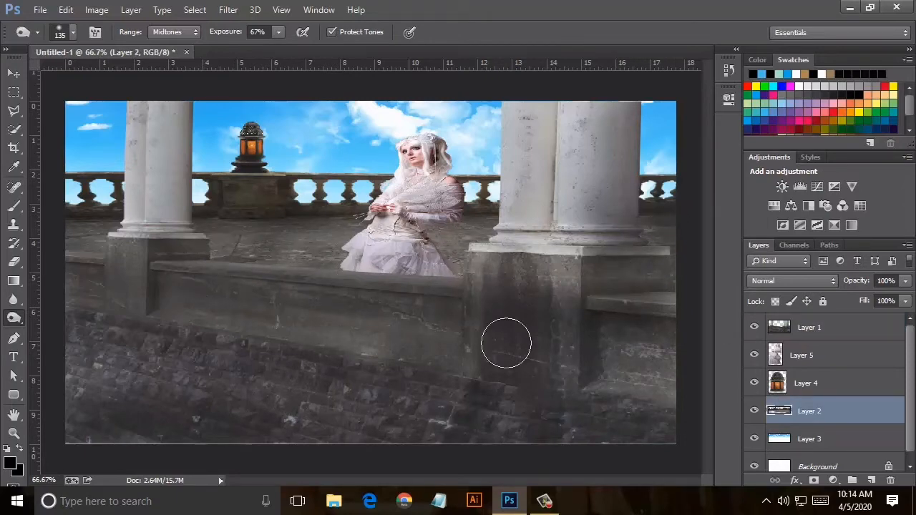
Step: Cool and darken the columns and wall layer with Camera Raw: temperature -21, exposure -0.15, contrast -3, shadows -3
left_click(805, 327)
left_click(229, 10)
left_click(281, 93)
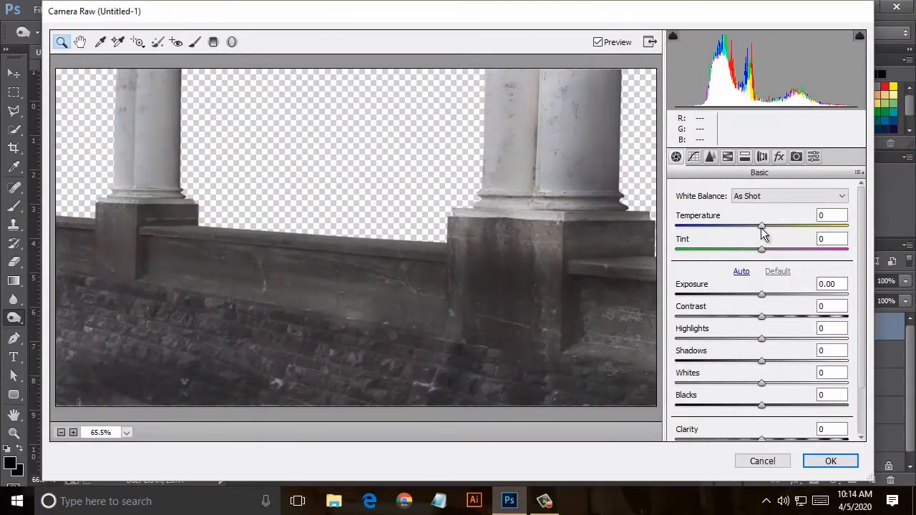
left_click_drag(761, 227, 744, 227)
left_click_drag(760, 290, 758, 316)
left_click_drag(760, 361, 758, 362)
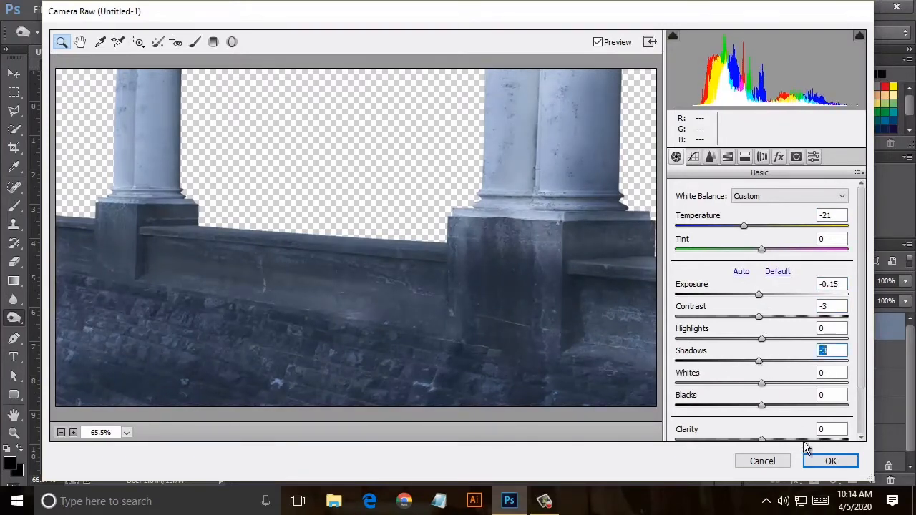
left_click(821, 464)
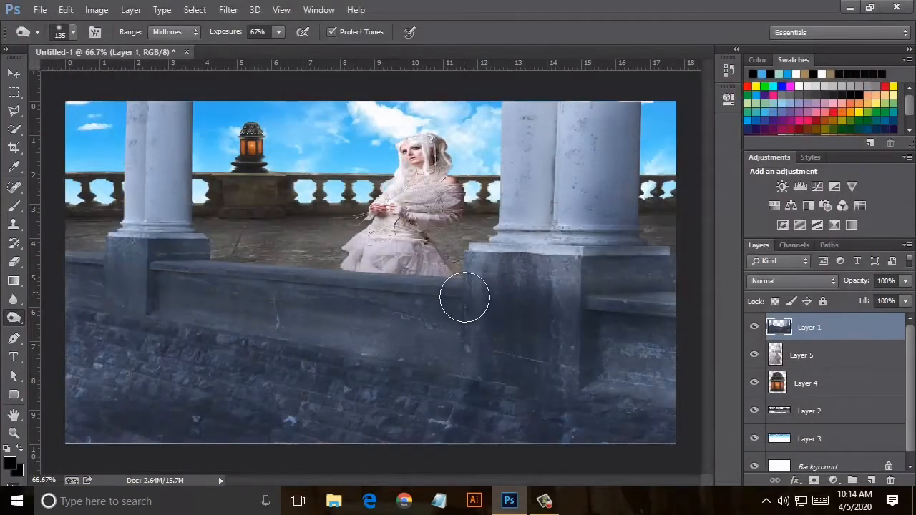
left_click_drag(464, 297, 489, 312)
Step: Cool and darken the balcony layer with Camera Raw: temperature -18, exposure -0.40, shadows -3
left_click(796, 414)
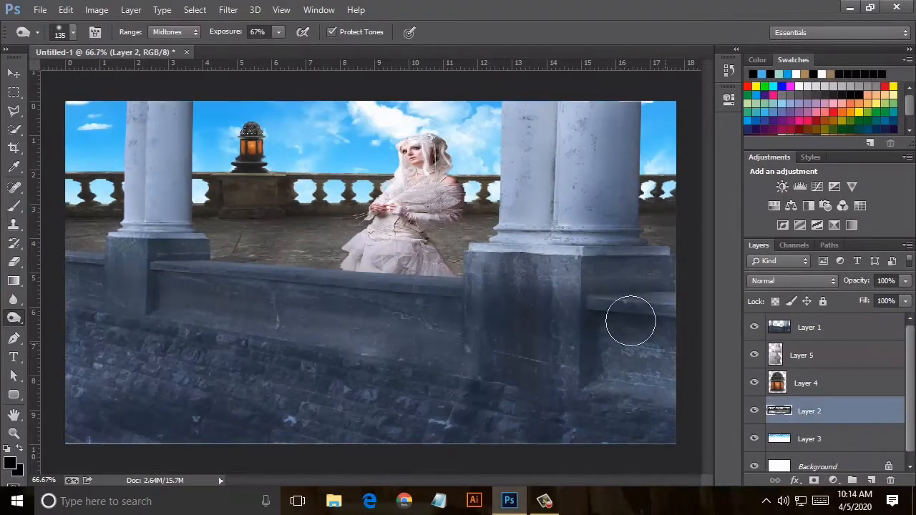
left_click(228, 10)
left_click(277, 92)
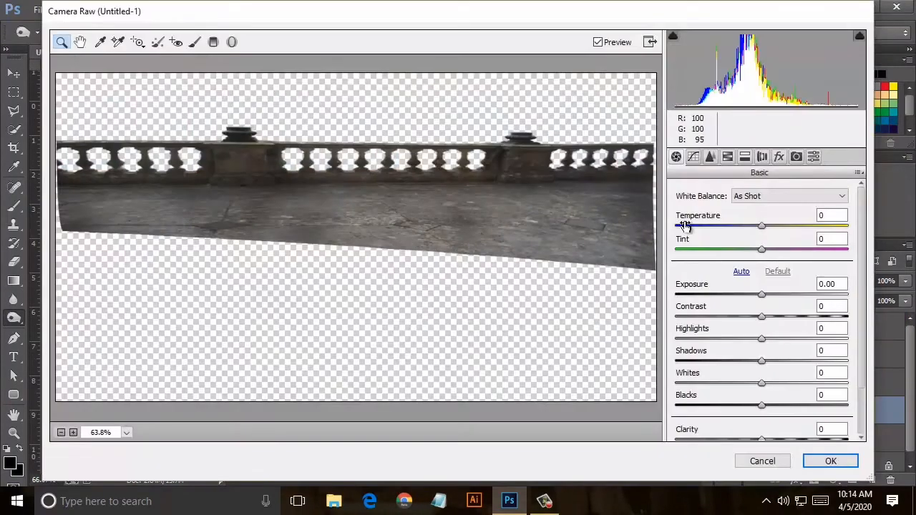
left_click_drag(762, 226, 746, 227)
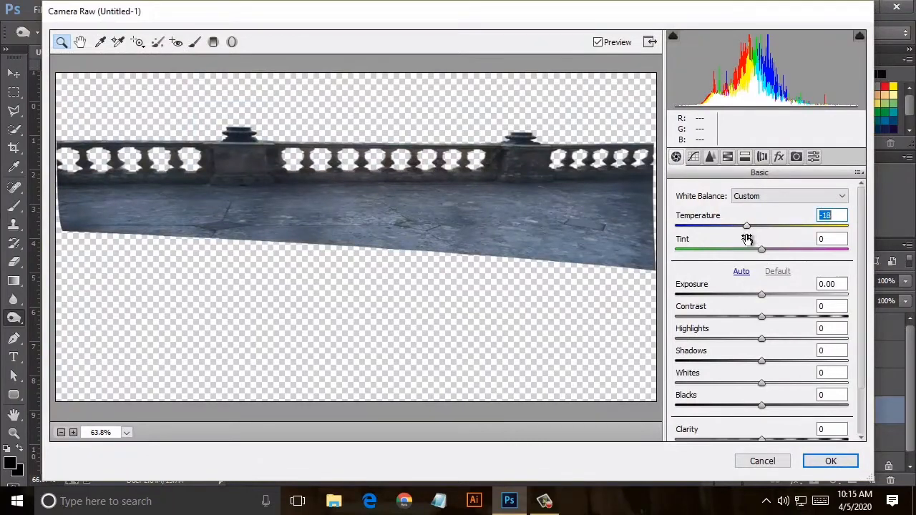
left_click_drag(764, 292, 756, 303)
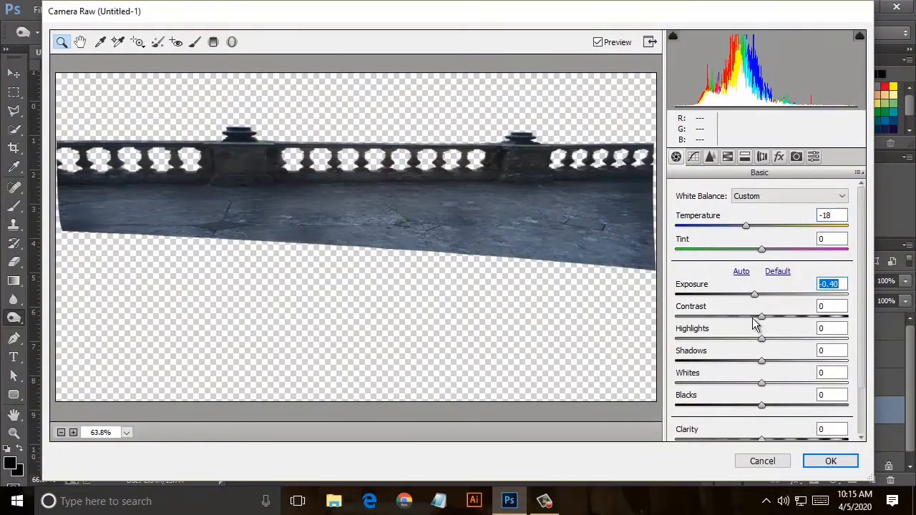
left_click_drag(764, 369, 762, 372)
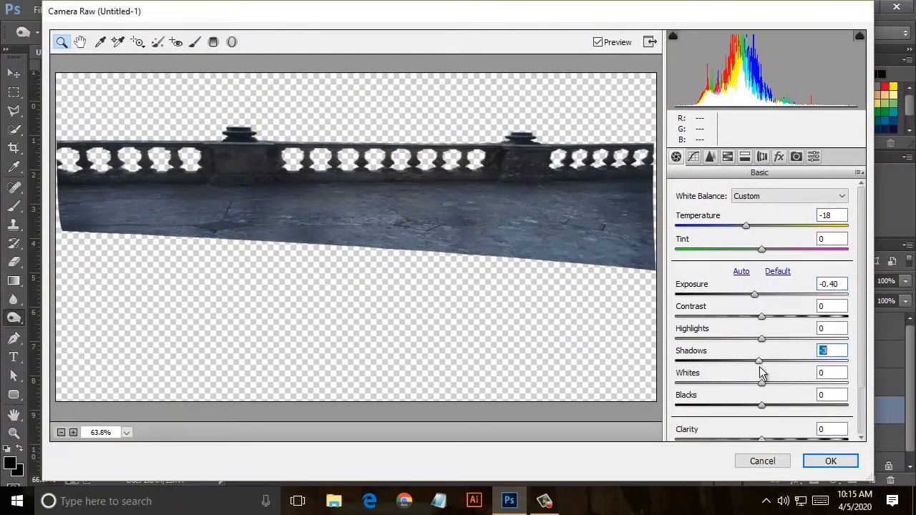
left_click(828, 461)
Step: Cool and darken the lantern layer with Camera Raw: temperature -21, exposure -0.50
left_click(798, 383)
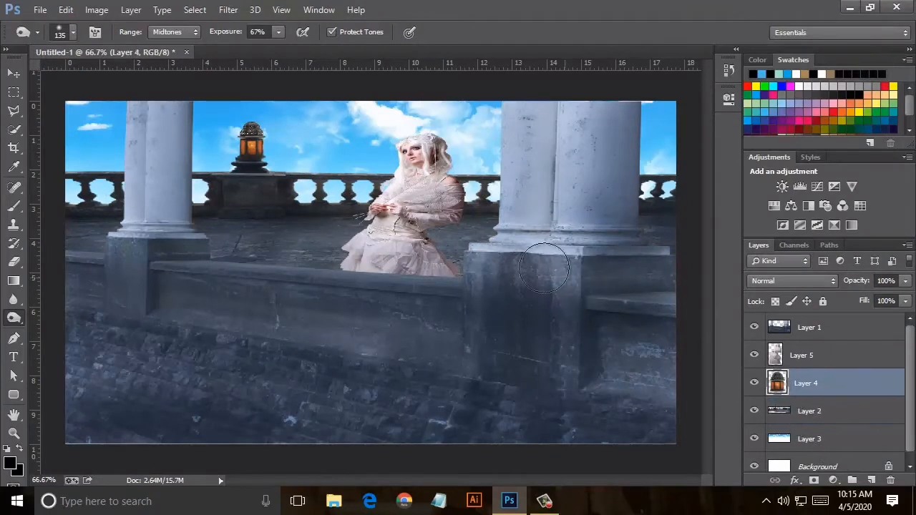
left_click(13, 83)
left_click_drag(259, 162, 257, 156)
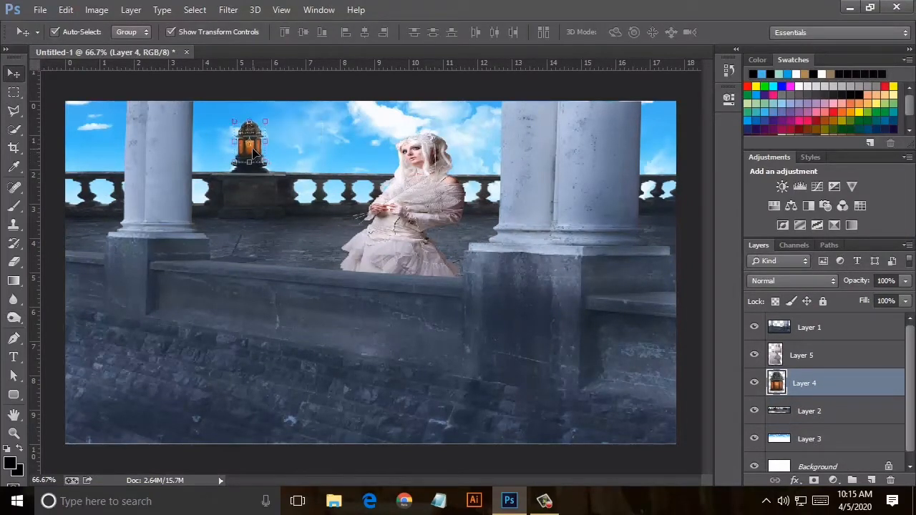
key("ctrl+plus")
left_click_drag(459, 481, 445, 484)
scroll(327, 294, "up", 2)
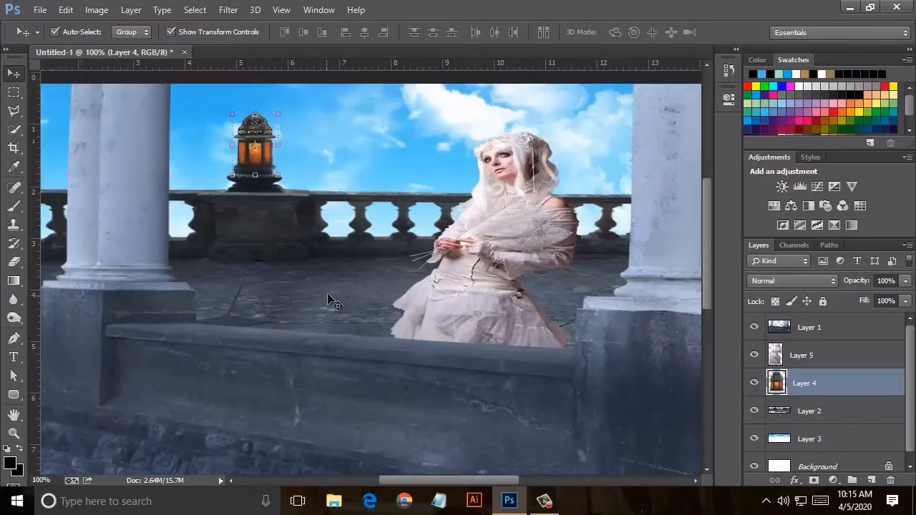
left_click(229, 9)
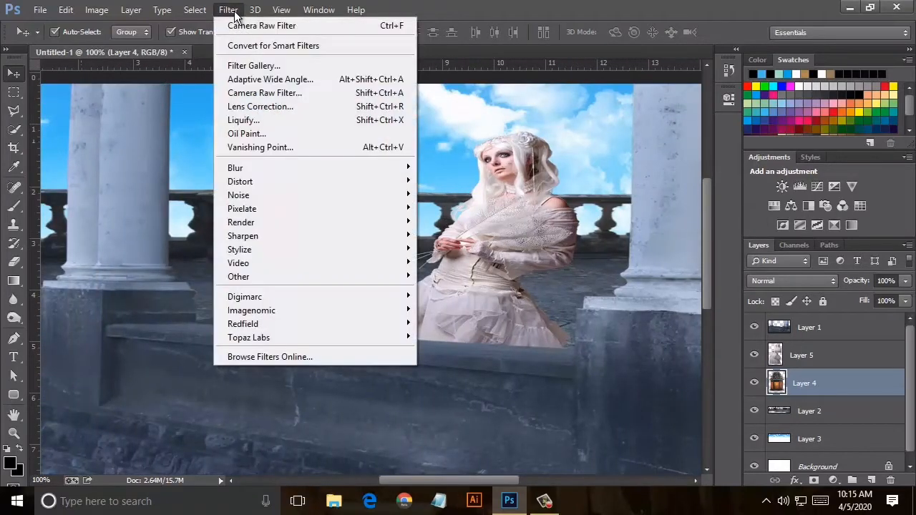
left_click(279, 92)
left_click_drag(765, 226, 744, 230)
left_click_drag(761, 295, 753, 295)
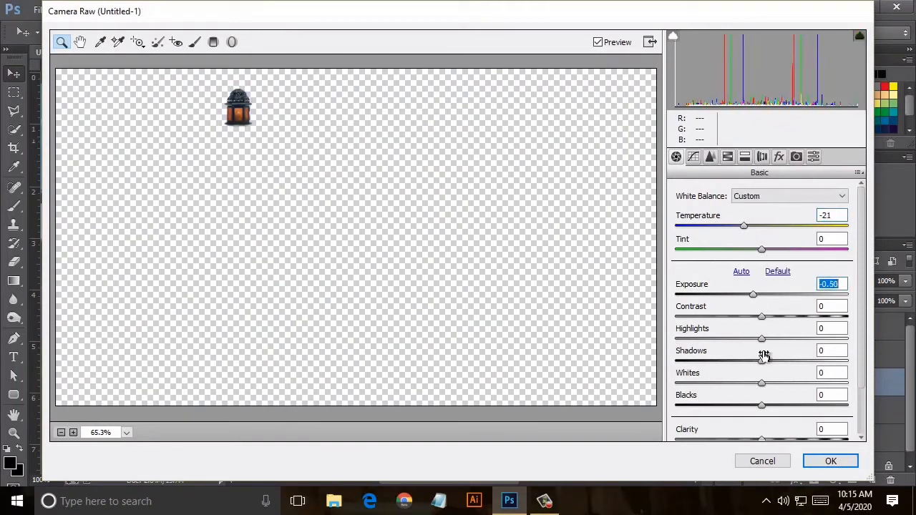
left_click(828, 463)
Step: Narrow the lantern to 92.31% of its width and apply the transformation
left_click_drag(279, 177, 274, 176)
scroll(271, 177, "down", 1)
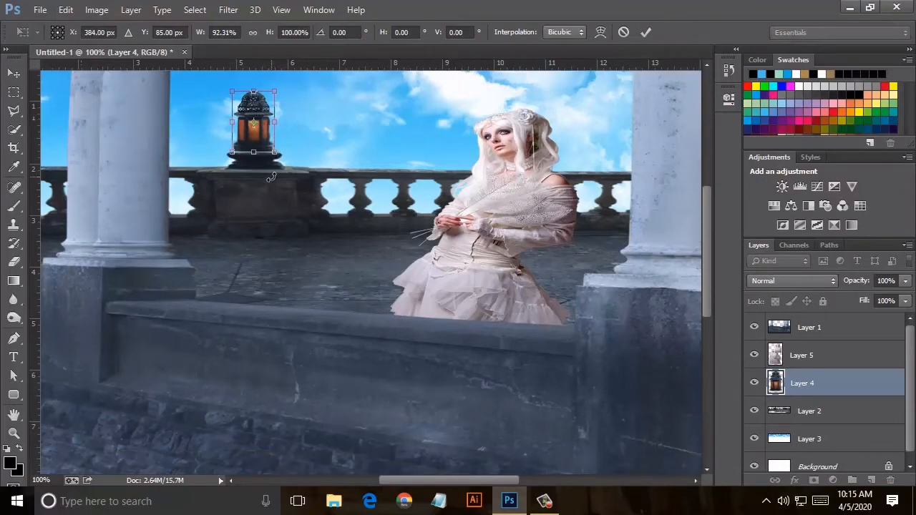
scroll(271, 176, "down", 1)
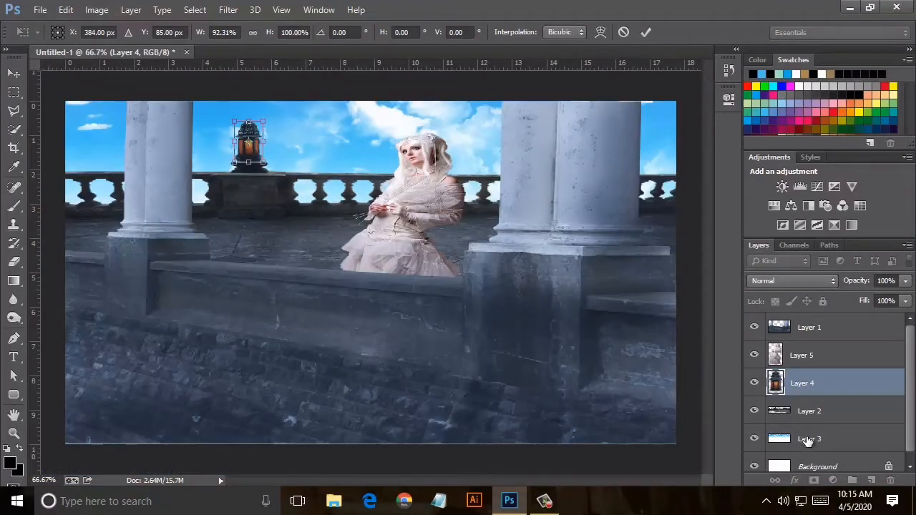
left_click(644, 33)
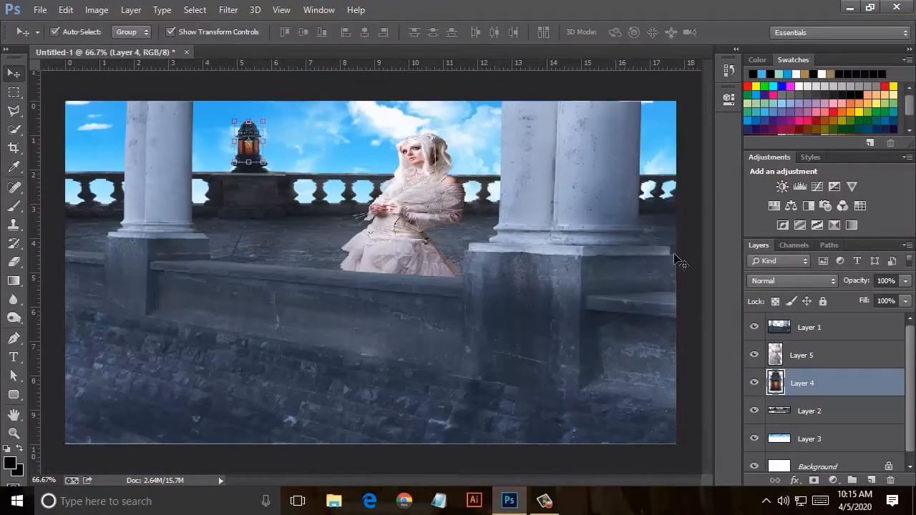
Step: Cool and darken the sky layer with Camera Raw, setting temperature to -21 and lowering the exposure slightly
left_click(808, 439)
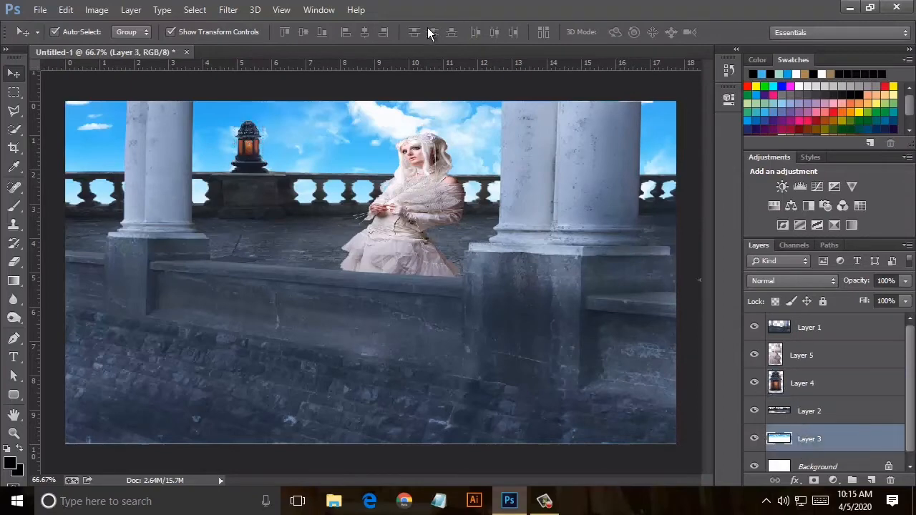
left_click(229, 10)
left_click(271, 92)
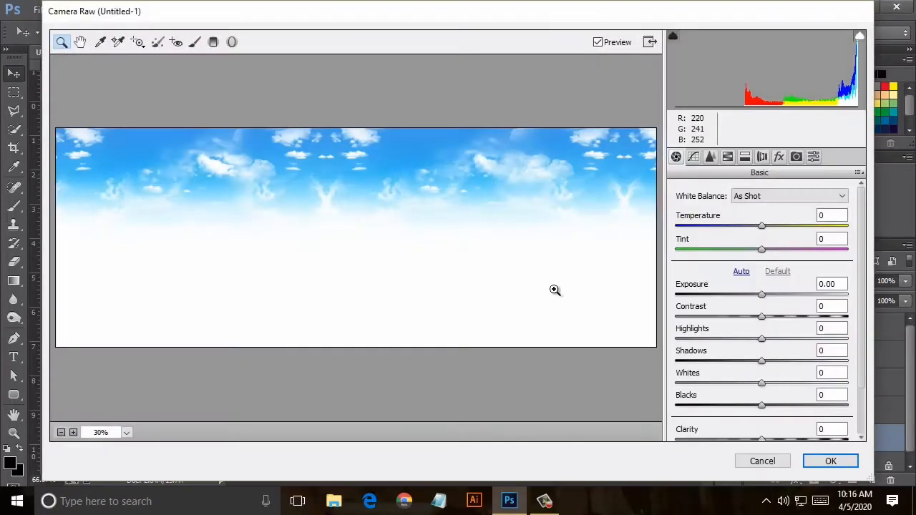
left_click_drag(762, 227, 744, 227)
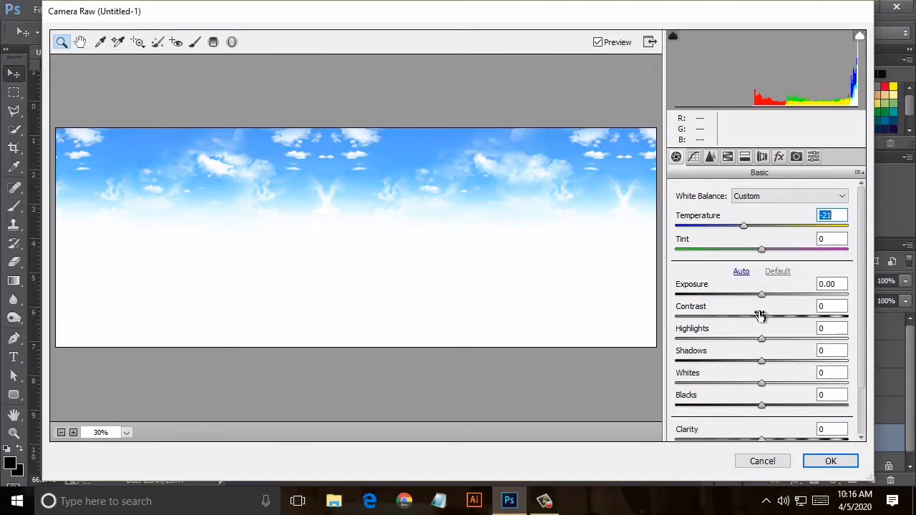
left_click_drag(761, 295, 750, 298)
left_click(830, 461)
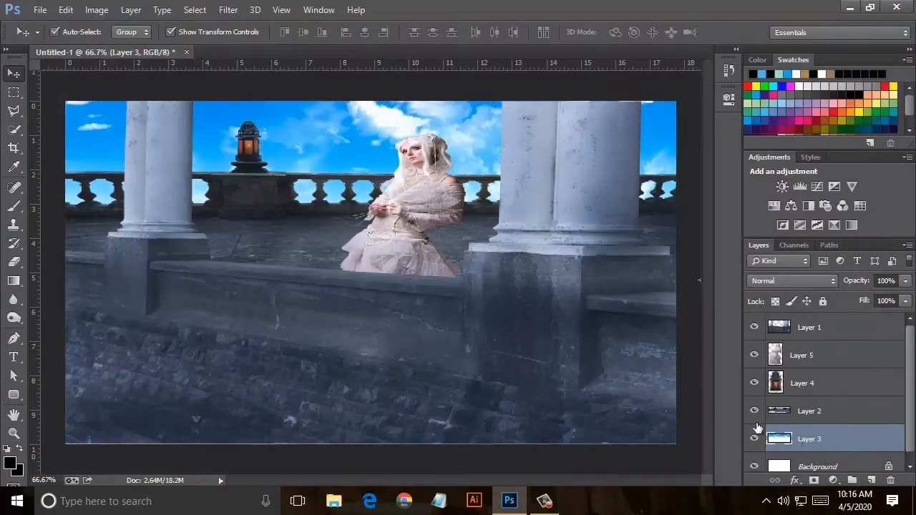
Step: Stretch the columns and wall layer upward to 101.94% of its height and apply the transformation
left_click(20, 326)
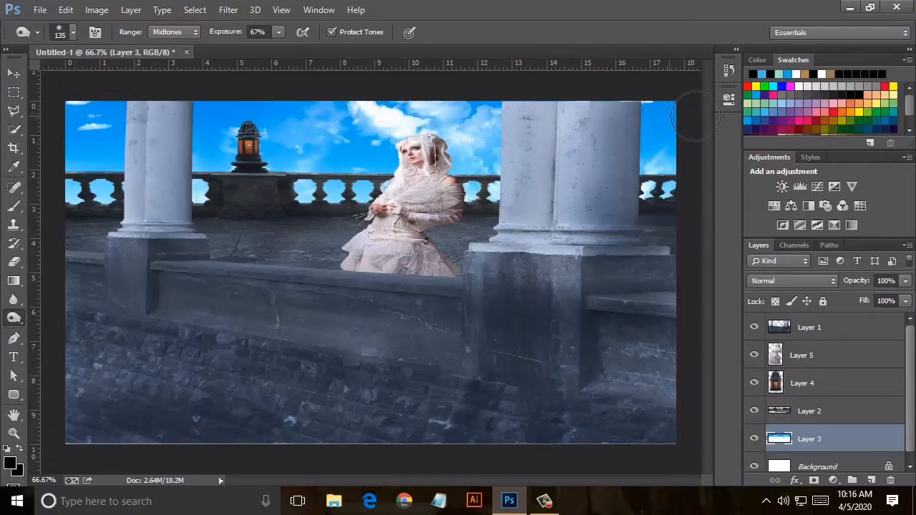
left_click(805, 332)
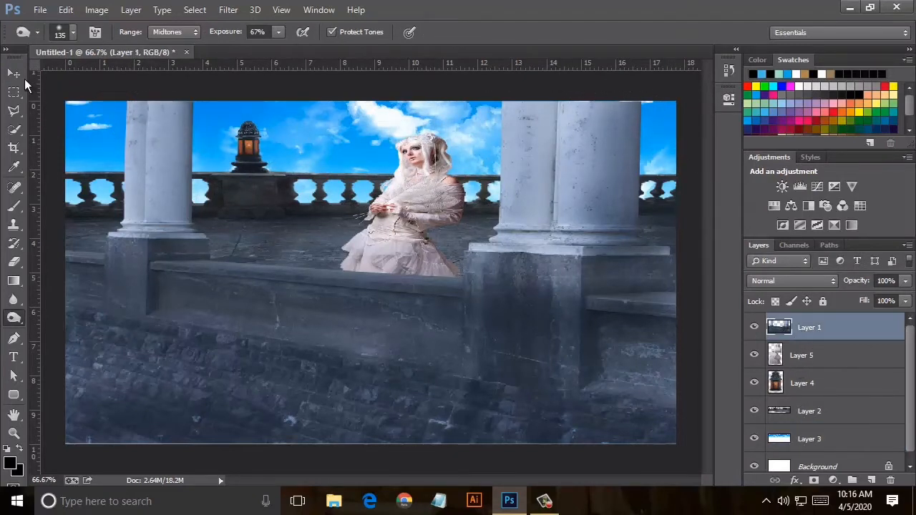
left_click(16, 74)
left_click_drag(369, 102, 369, 94)
left_click(13, 74)
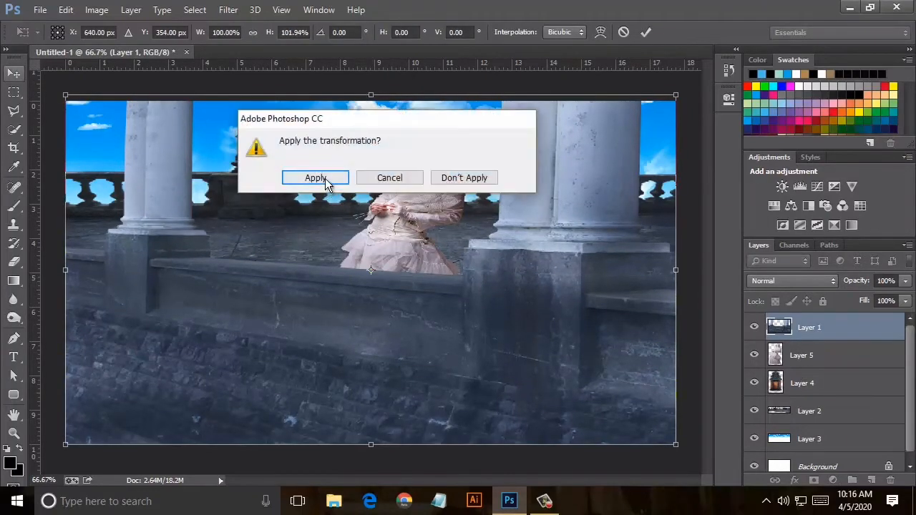
left_click(319, 183)
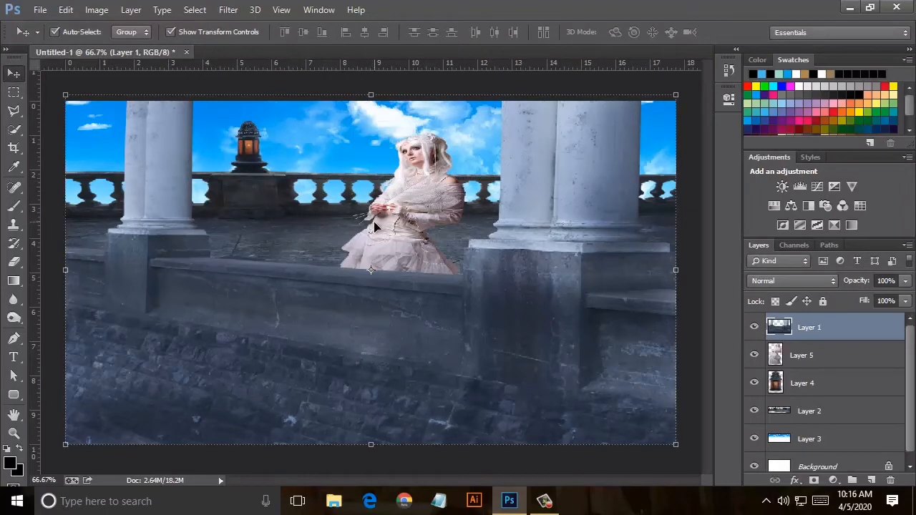
Step: Cool the woman's layer with Camera Raw by shifting the temperature toward blue to match the scene
left_click(798, 358)
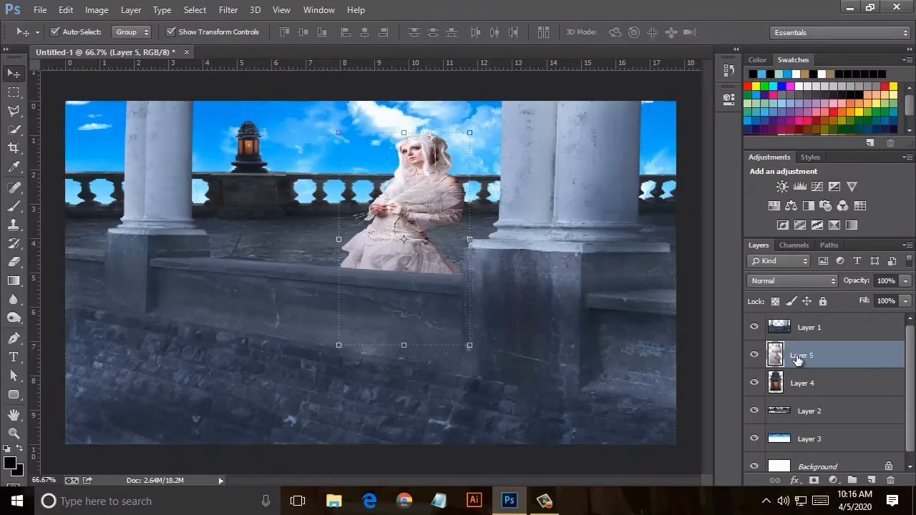
left_click(228, 9)
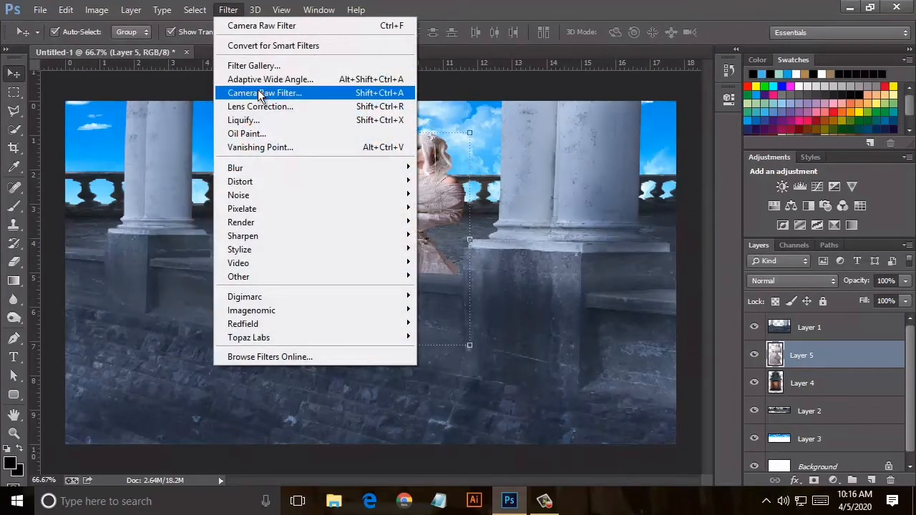
left_click(262, 90)
left_click_drag(760, 228, 740, 228)
left_click_drag(763, 301, 761, 300)
left_click(821, 461)
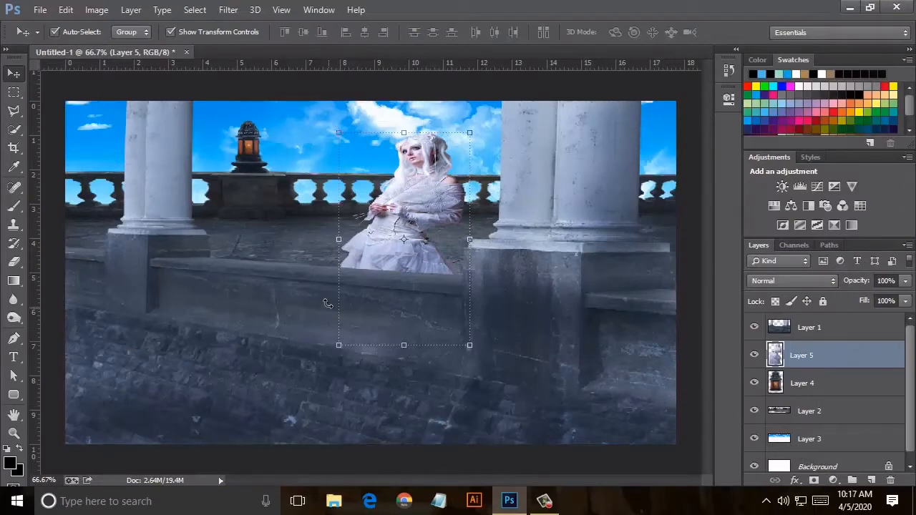
Step: Bring the lens flare image 5EY5S.png into the composite as the topmost layer, aligned with the canvas's upper-left corner
left_click(40, 10)
left_click(43, 37)
left_click(204, 118)
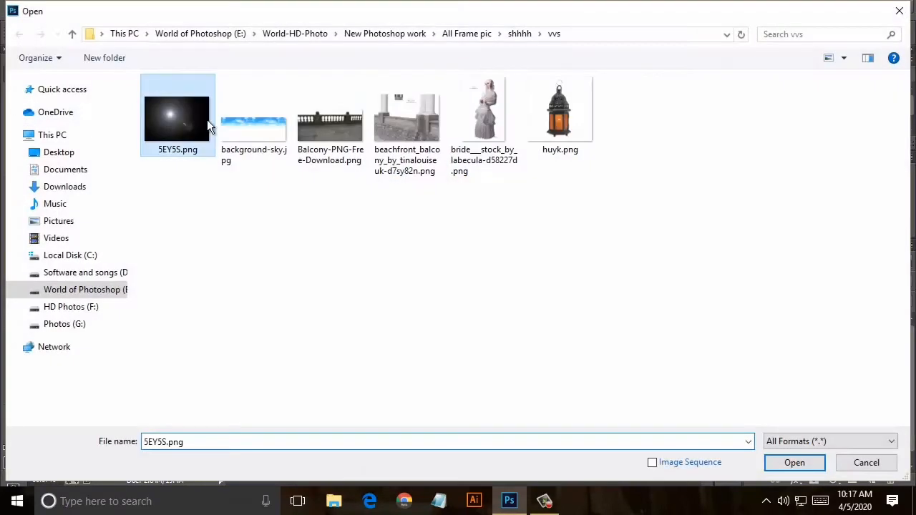
left_click(794, 463)
left_click_drag(168, 178, 157, 193)
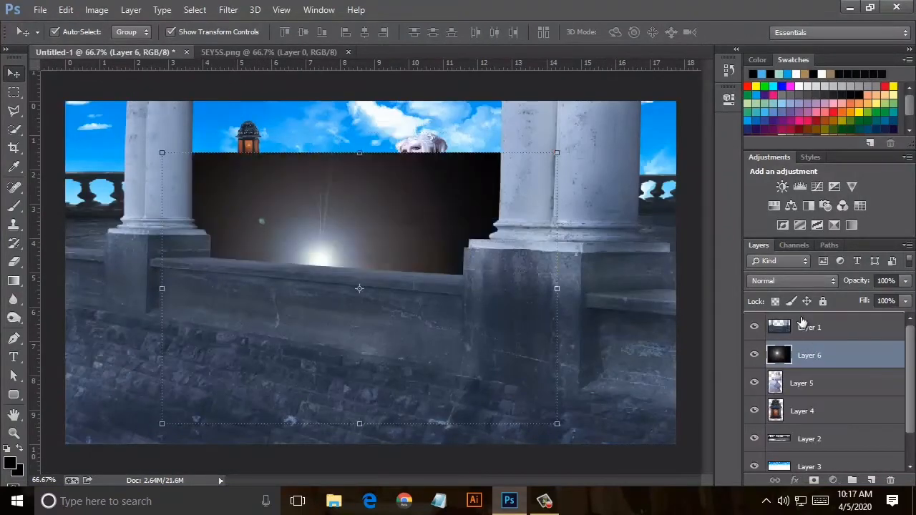
left_click_drag(801, 322, 801, 320)
left_click_drag(353, 242, 261, 188)
Step: Erase the hard dark borders of the lens flare layer with a soft round 174 px eraser
key("e")
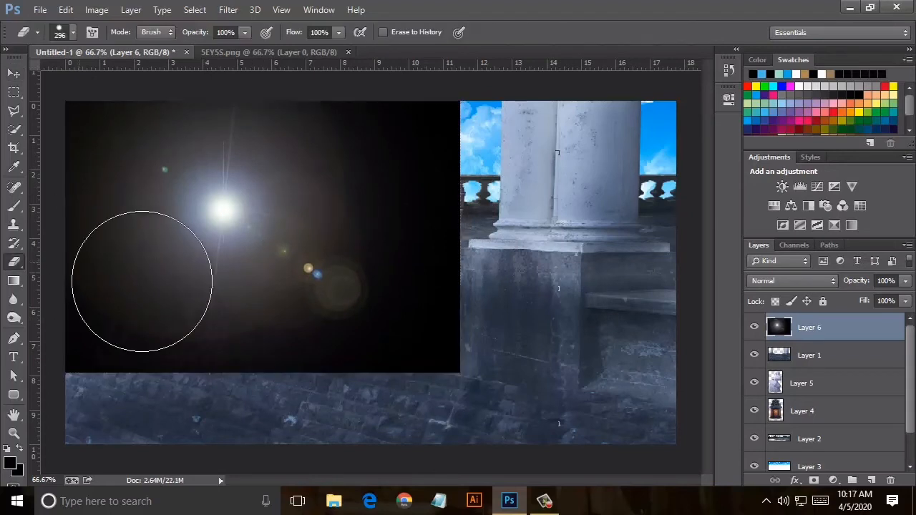
left_click(66, 32)
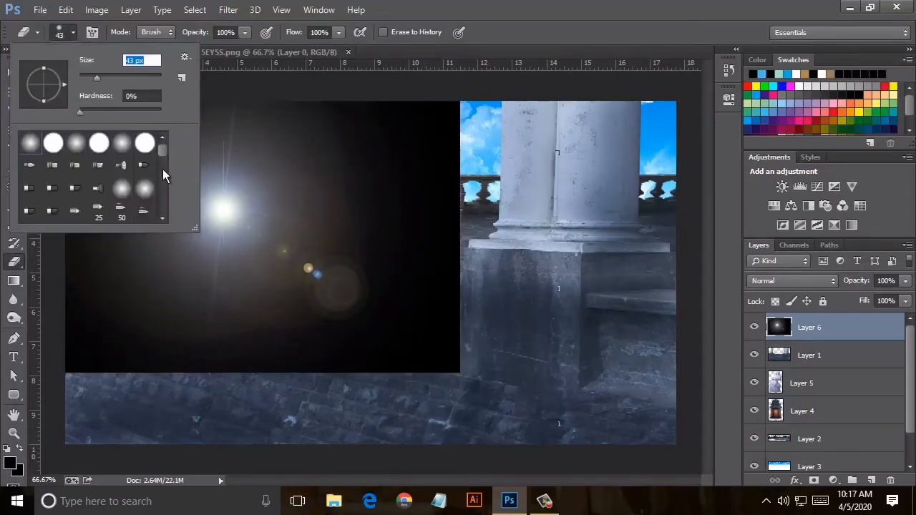
mouse_move(415, 106)
left_mouse_down()
mouse_move(450, 112)
mouse_move(358, 112)
mouse_move(445, 141)
mouse_move(434, 342)
mouse_move(272, 361)
mouse_move(52, 331)
mouse_move(39, 269)
mouse_move(59, 261)
mouse_move(129, 100)
mouse_move(302, 84)
mouse_move(168, 76)
mouse_move(423, 112)
mouse_move(429, 276)
mouse_move(354, 377)
mouse_move(331, 363)
left_mouse_up()
Step: Try Linear Light on the lens flare layer and settle on the Screen blending mode
left_click(782, 282)
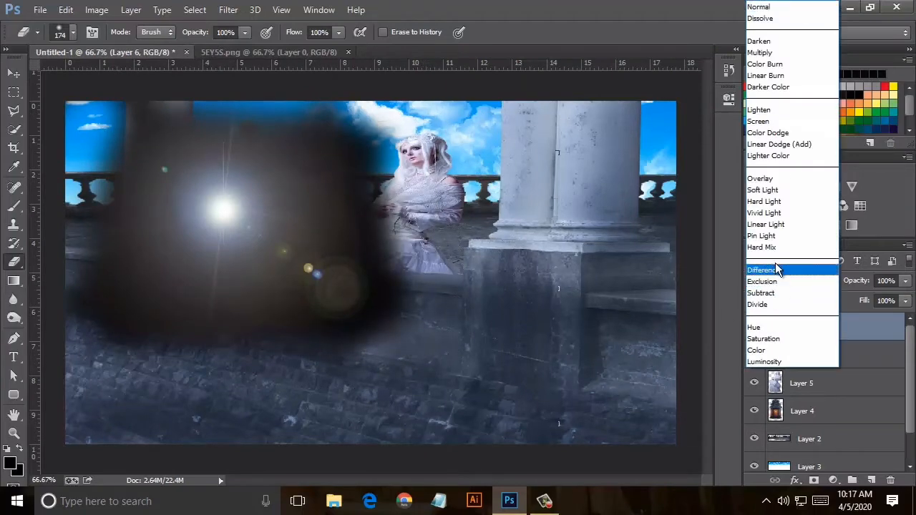
left_click(774, 225)
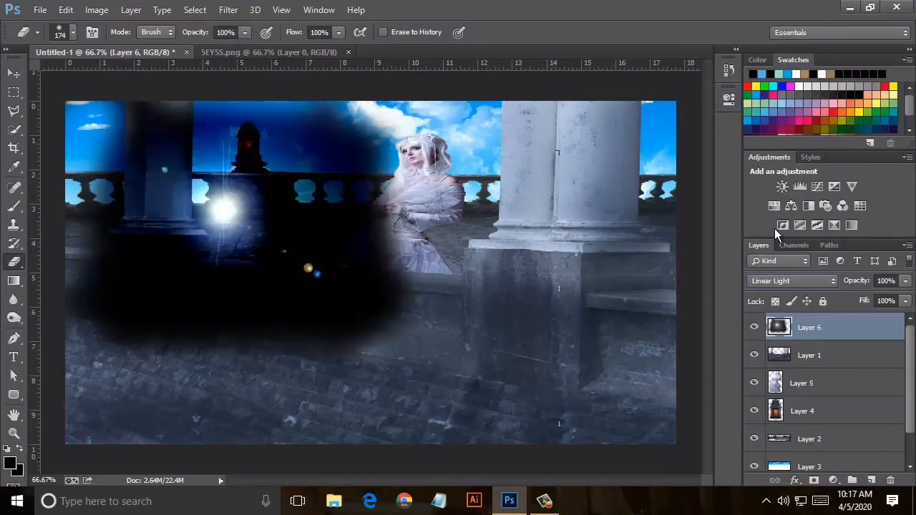
left_click(797, 282)
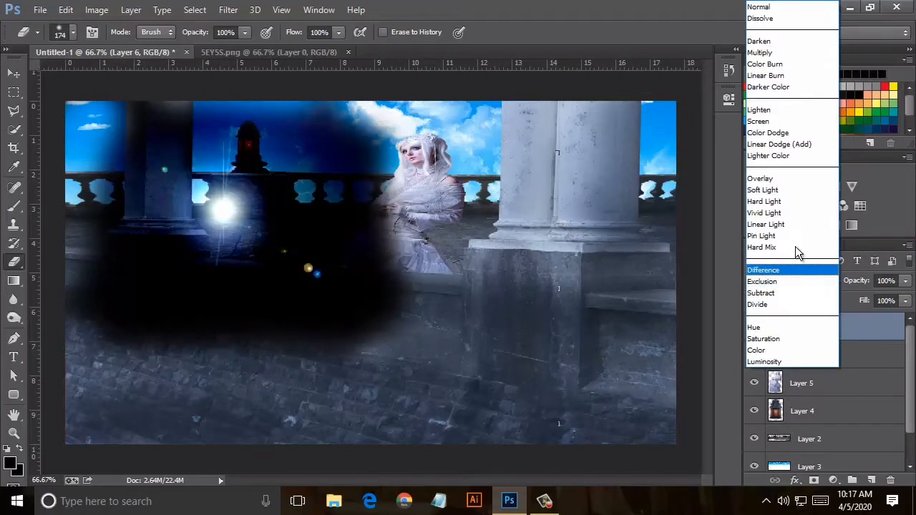
left_click(776, 87)
scroll(802, 281, "down", 2)
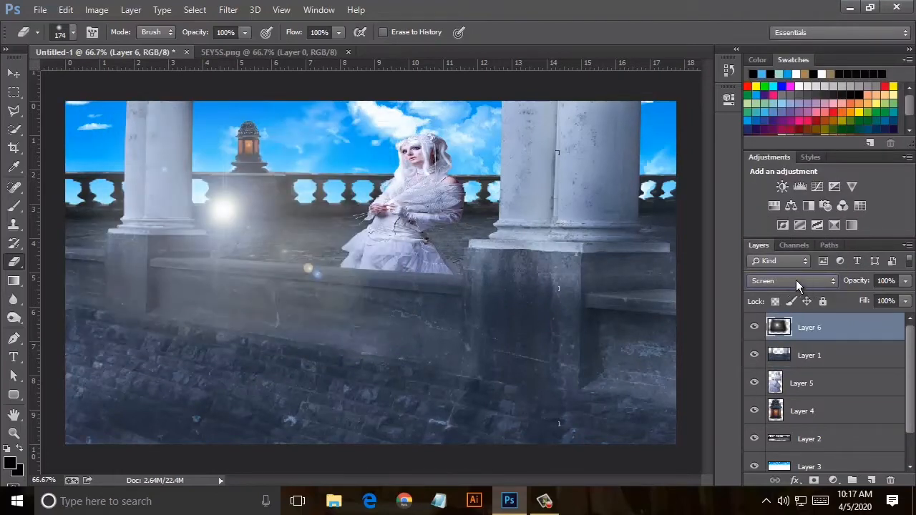
Step: Enlarge the flare to 139.01% width and 118.42% height, place its glow in the sky beyond the left column, and apply the transformation
left_click(13, 73)
left_click_drag(261, 179, 229, 133)
left_click_drag(430, 325, 448, 342)
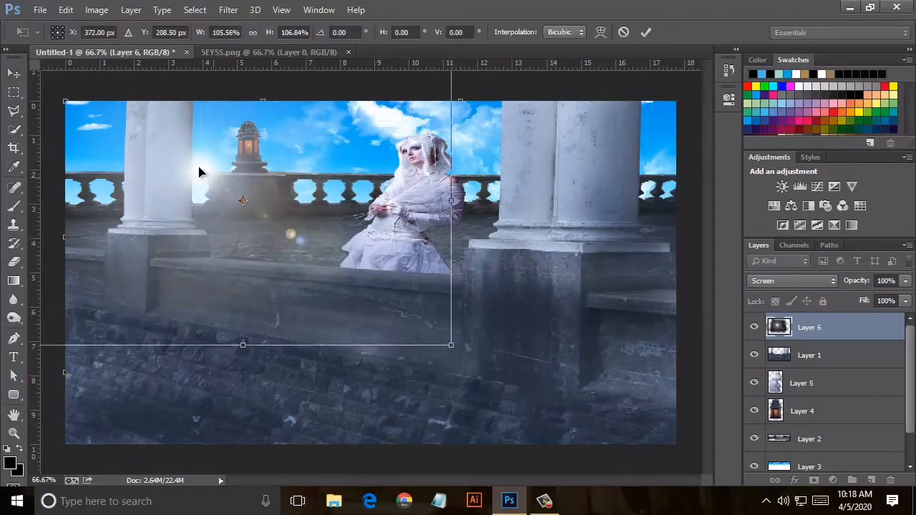
left_click_drag(198, 166, 102, 130)
left_click_drag(351, 307, 484, 341)
left_click_drag(163, 151, 109, 135)
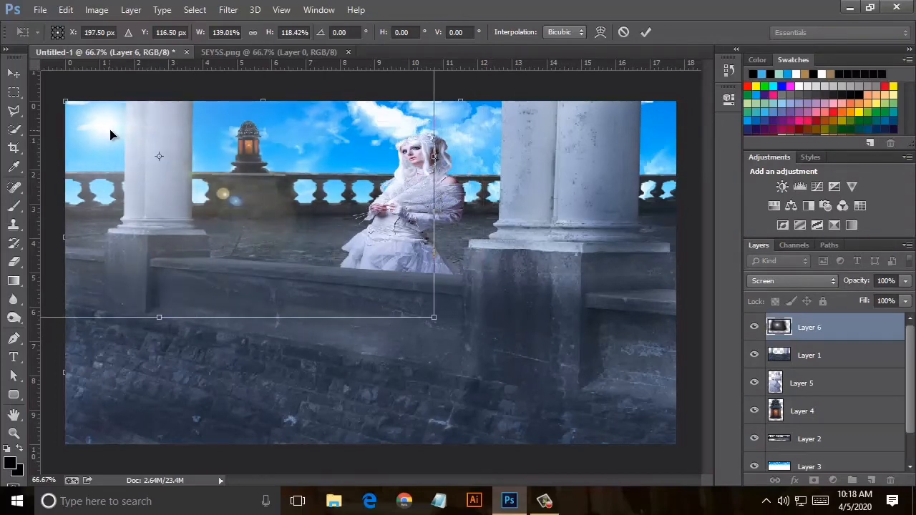
left_click(13, 74)
left_click(311, 182)
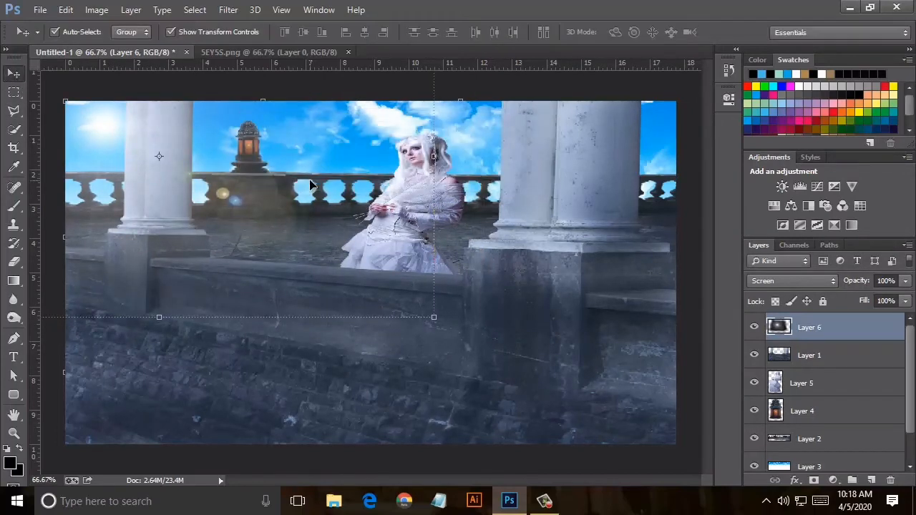
Step: Cool the lens flare layer with Camera Raw by shifting its temperature slightly toward blue
left_click(228, 10)
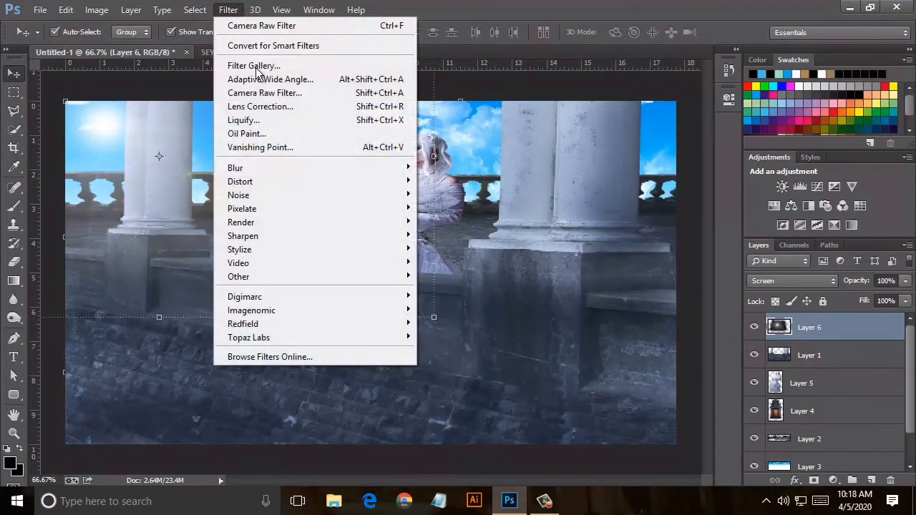
left_click(264, 92)
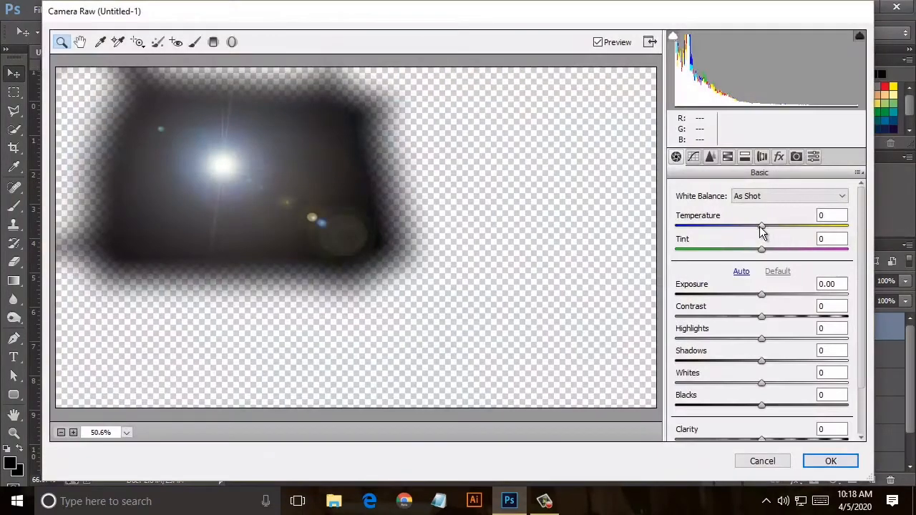
left_click_drag(761, 226, 749, 226)
left_click(827, 461)
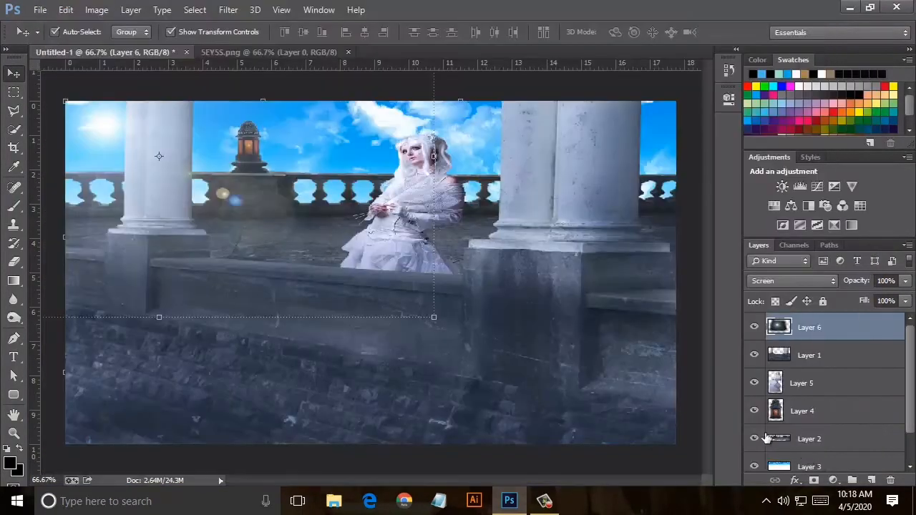
Step: Apply a Box Blur with a 1-pixel radius to the lens flare layer
left_click(228, 9)
mouse_move(334, 167)
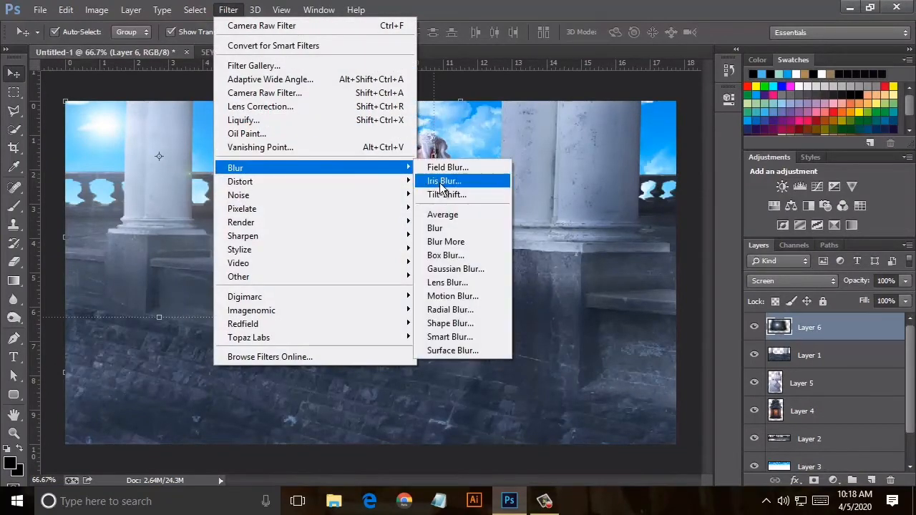
left_click(455, 260)
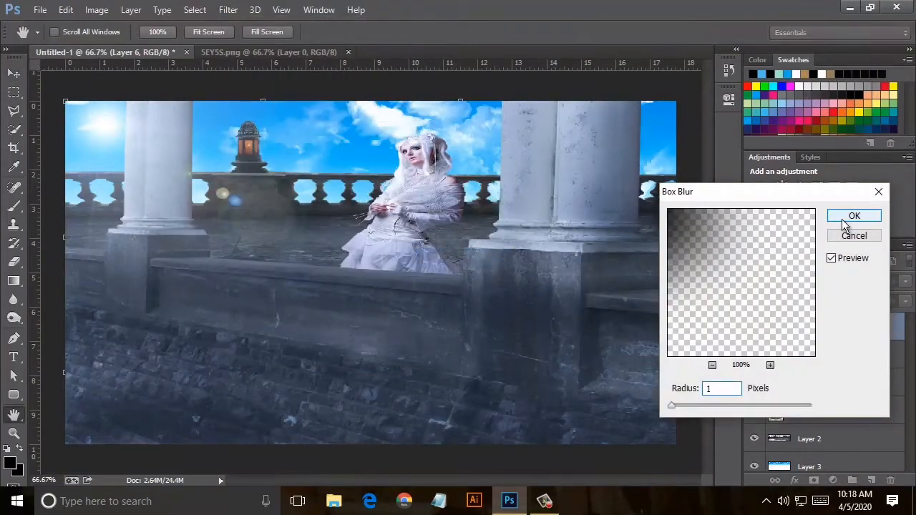
left_click(854, 215)
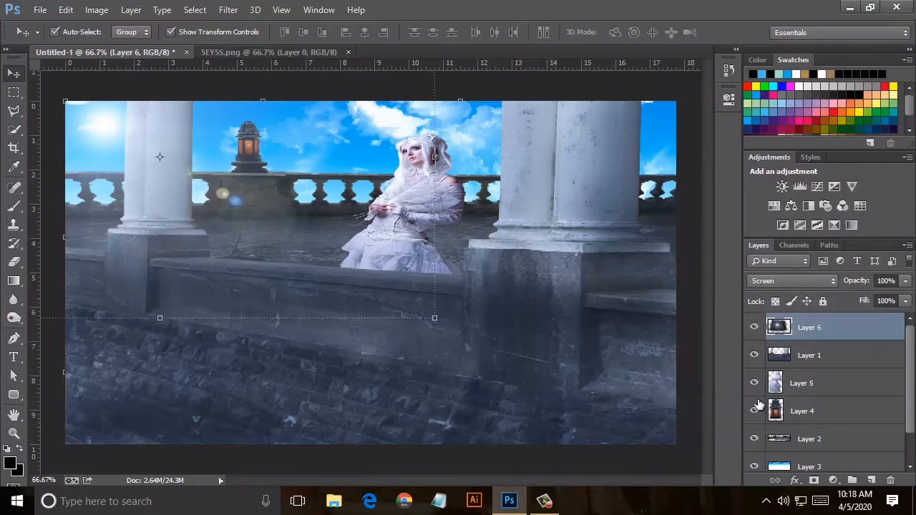
Step: Add a top layer, darken the image's left, right and bottom edges with black-to-transparent linear gradients, and set the layer's fill to 58%
scroll(758, 405, "down", 1)
left_click(871, 480)
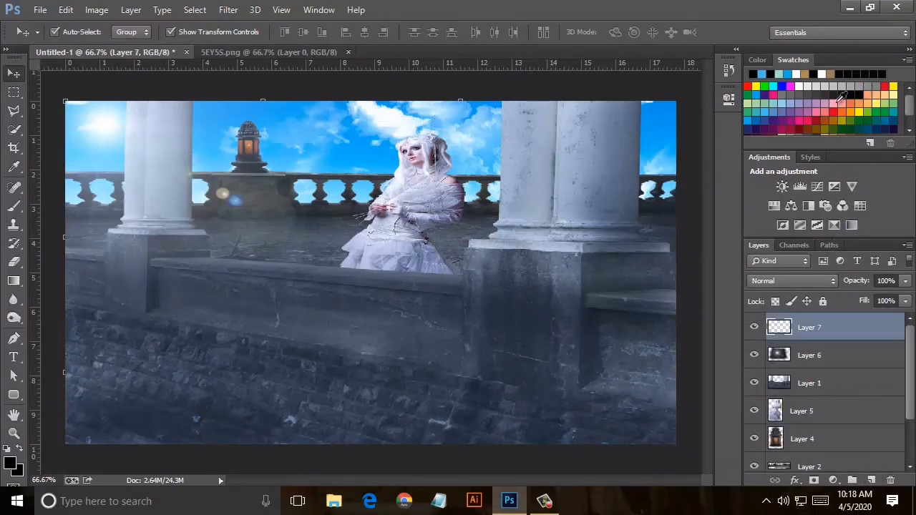
left_click(15, 280)
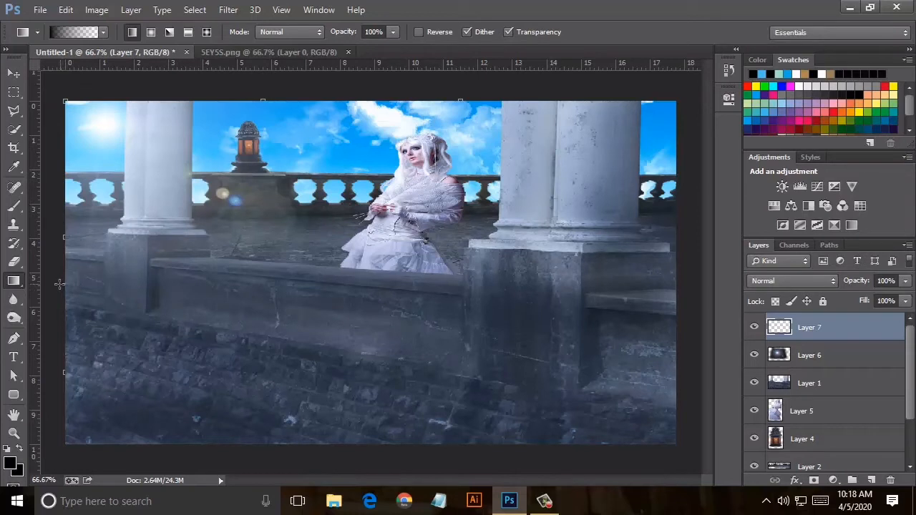
left_click_drag(143, 284, 180, 284)
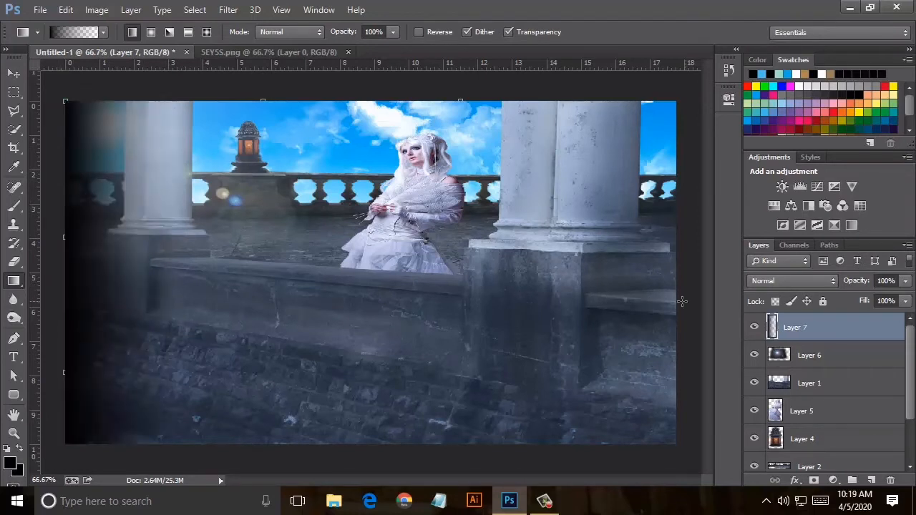
left_click_drag(607, 310, 594, 305)
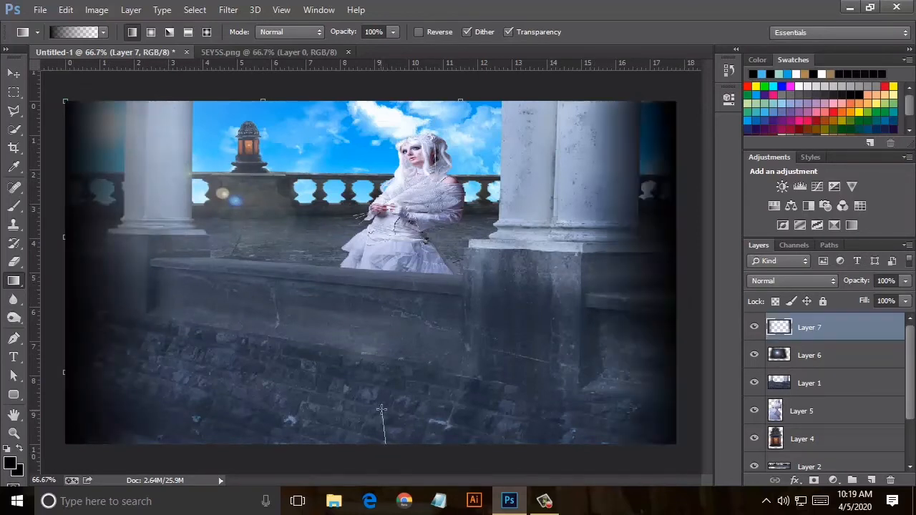
left_click_drag(385, 443, 381, 409)
left_click_drag(210, 443, 221, 414)
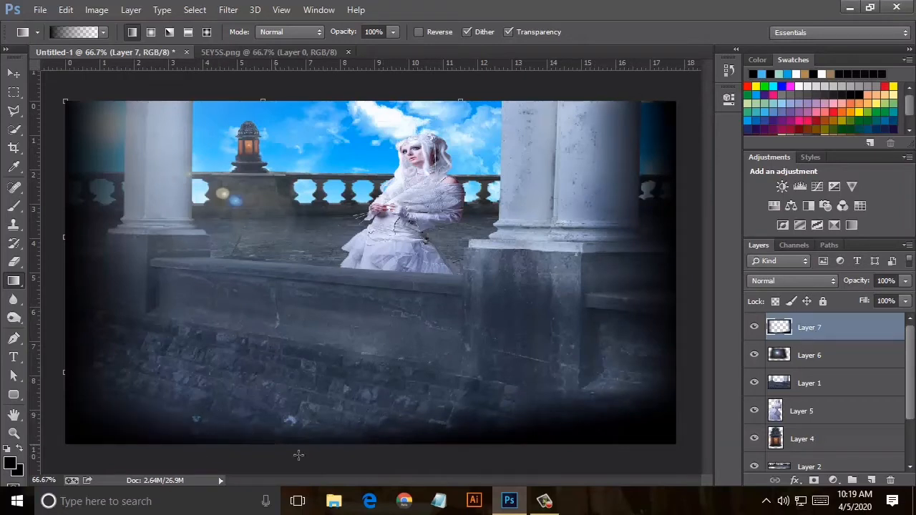
left_click_drag(298, 455, 303, 395)
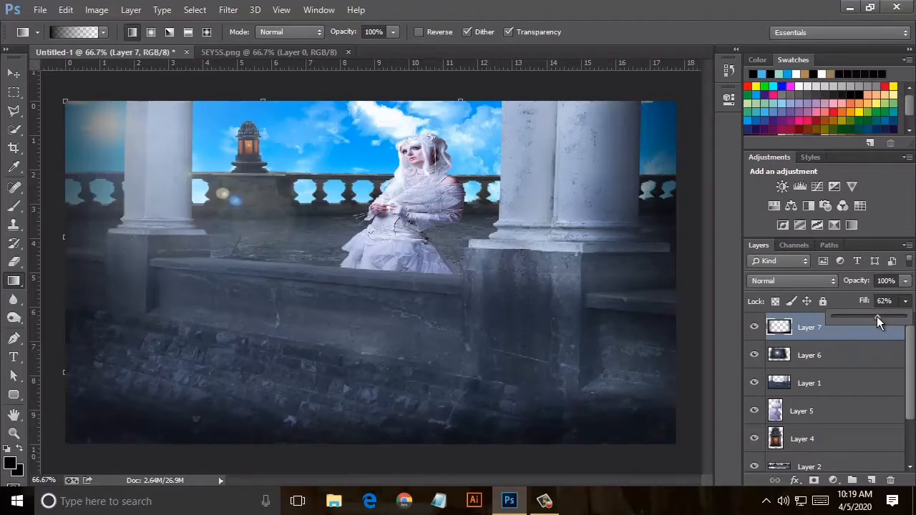
left_click_drag(876, 317, 874, 317)
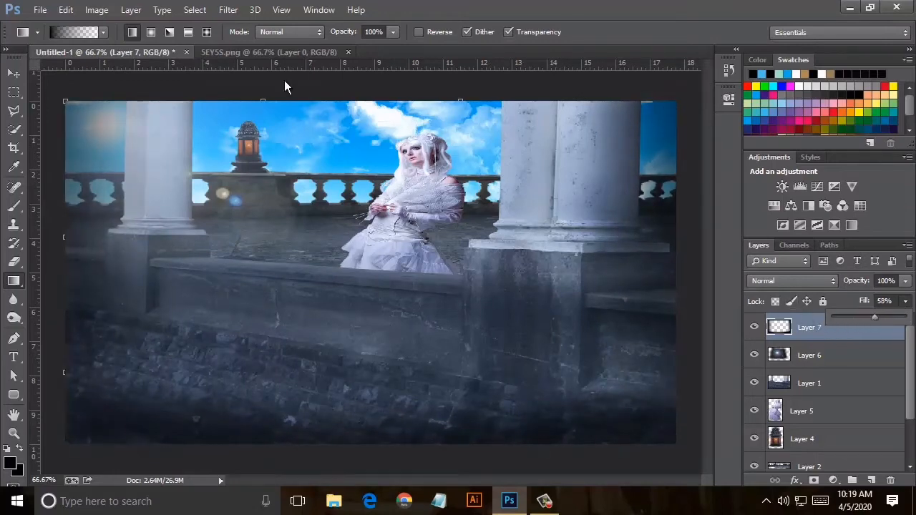
Step: Apply a Box Blur to the top layer holding the dark edge gradients
left_click(229, 10)
mouse_move(334, 172)
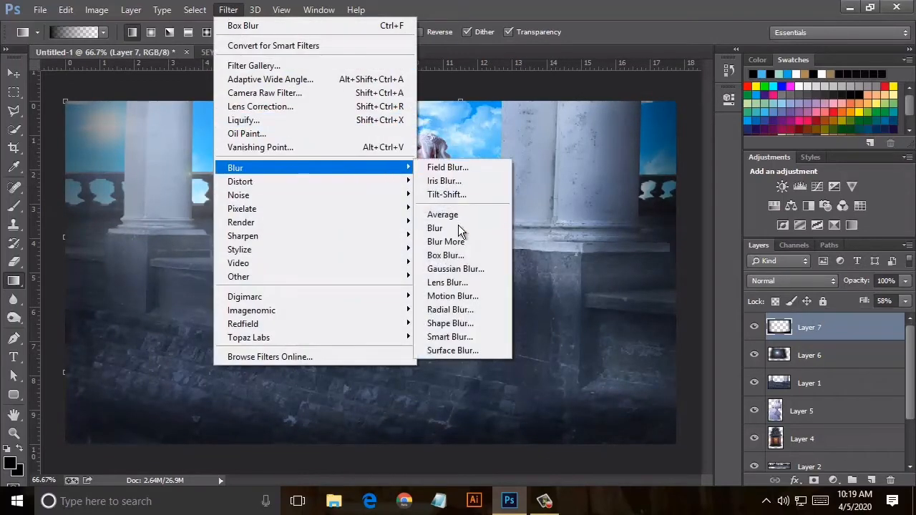
left_click(448, 255)
left_click(839, 215)
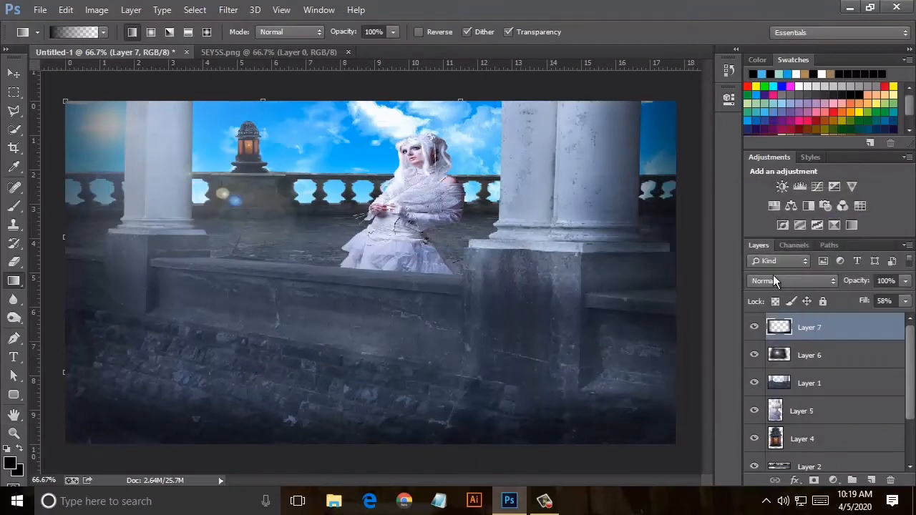
Step: Brighten the wall and brickwork below the left column on Layer 1 with the Dodge tool at 50% midtone exposure
left_click(14, 319)
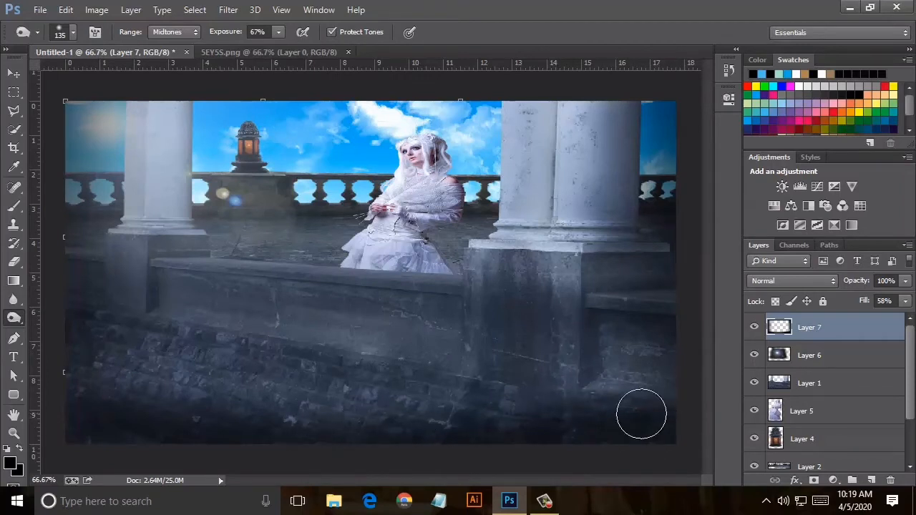
left_click(800, 387)
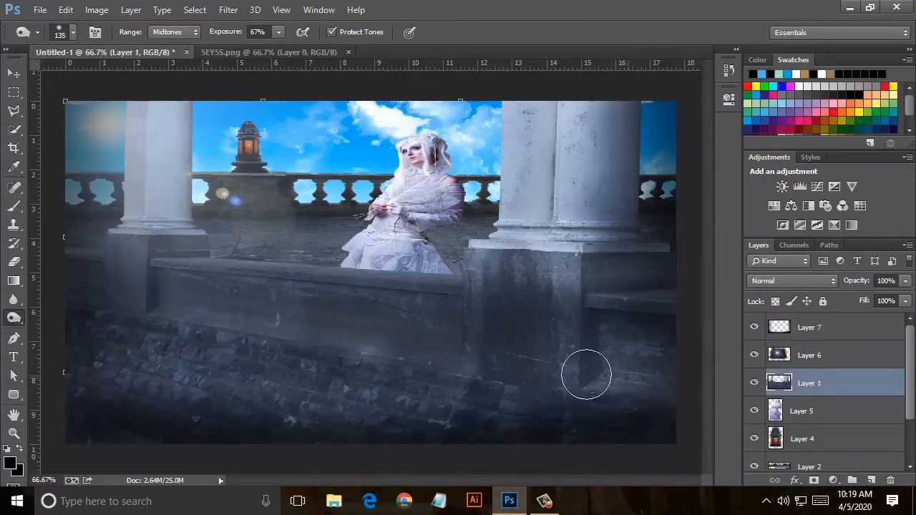
right_click(13, 317)
left_click(72, 329)
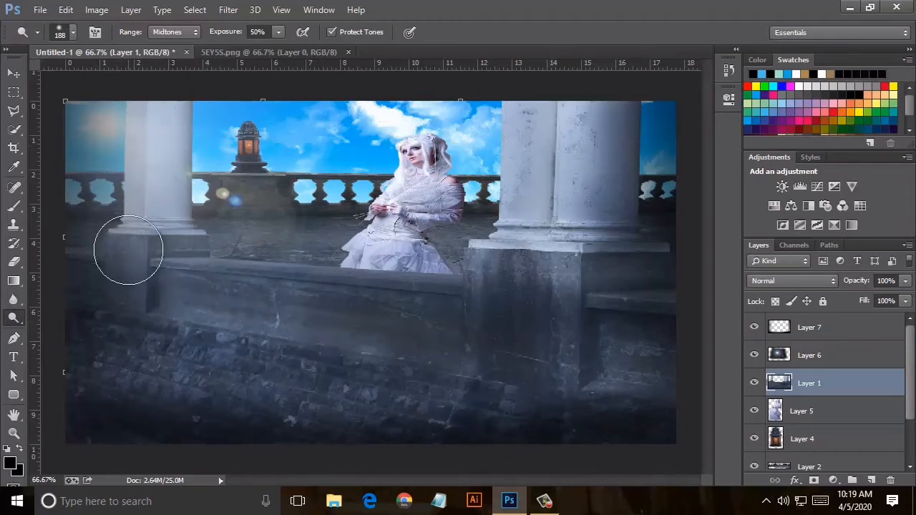
mouse_move(120, 291)
left_mouse_down()
mouse_move(221, 286)
mouse_move(251, 307)
mouse_move(202, 326)
mouse_move(218, 371)
mouse_move(260, 350)
mouse_move(274, 315)
mouse_move(311, 300)
left_mouse_up()
Step: Scale the woman to 93.43% width and 99.11% height, shift her slightly left and up, and apply the transformation
left_click(801, 413)
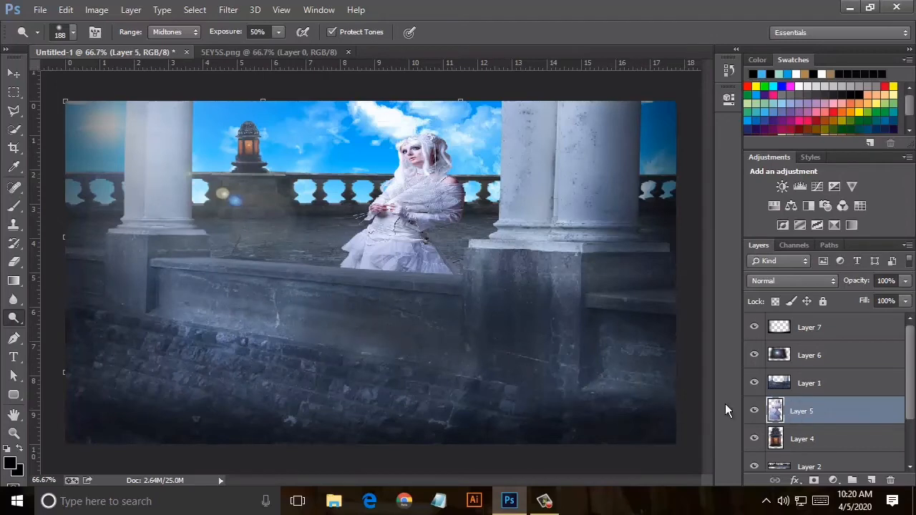
left_click(14, 74)
left_click_drag(339, 133, 347, 135)
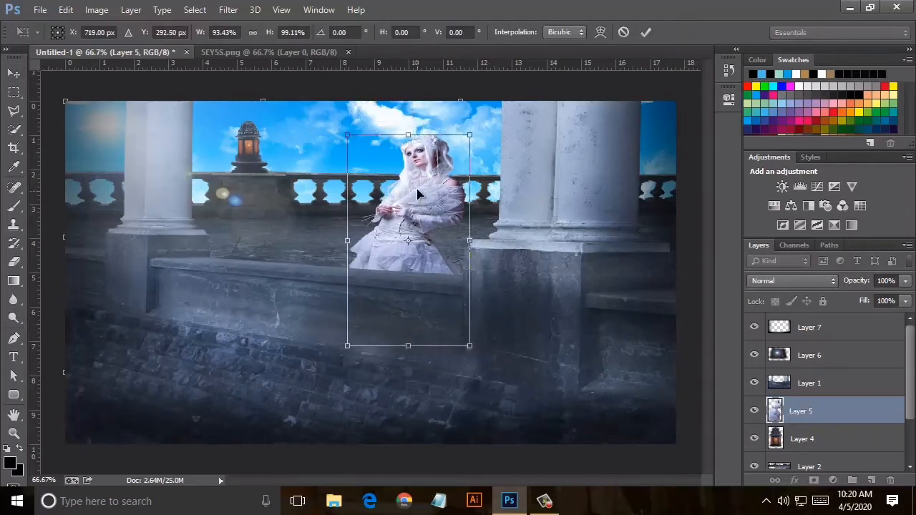
left_click_drag(416, 191, 413, 182)
key("ctrl+plus")
key("ctrl+plus")
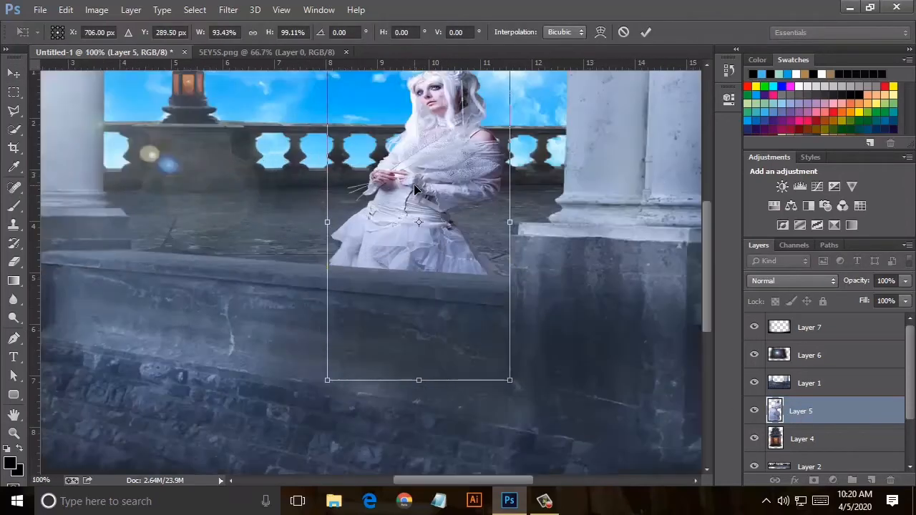
scroll(413, 189, "up", 5)
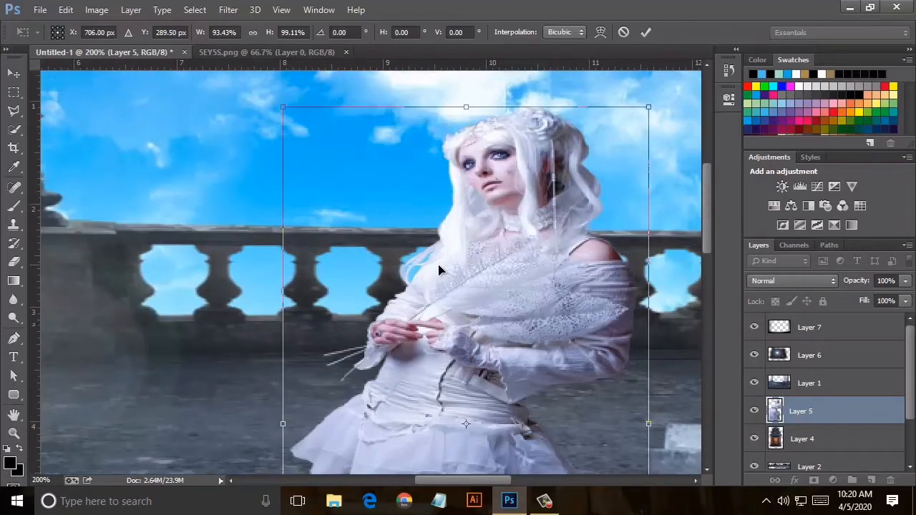
left_click(13, 299)
left_click(311, 178)
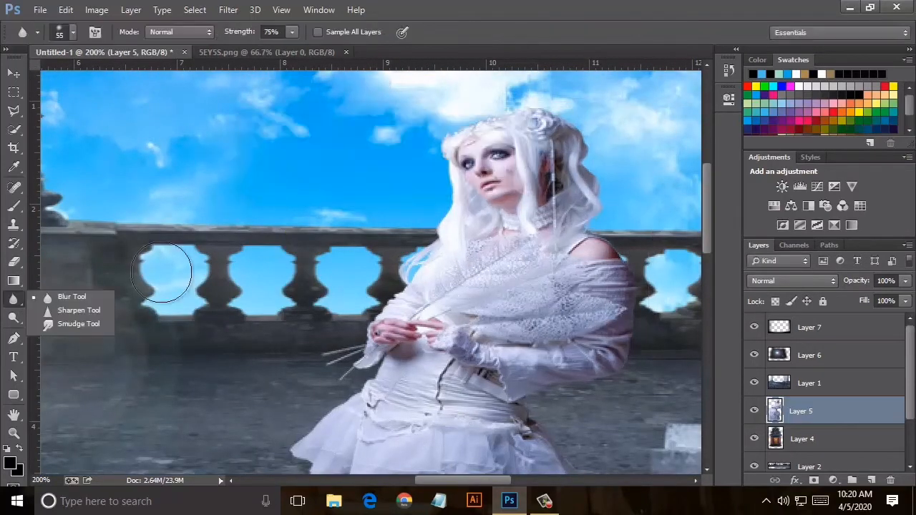
Step: Soften the outline of the woman's hair, arms and dress with the Blur tool at size 22 and 75% strength
left_click(73, 33)
mouse_move(449, 146)
left_mouse_down()
mouse_move(487, 116)
mouse_move(557, 104)
mouse_move(570, 124)
mouse_move(597, 203)
mouse_move(590, 227)
mouse_move(629, 279)
mouse_move(639, 313)
mouse_move(637, 349)
mouse_move(595, 381)
left_mouse_up()
scroll(556, 327, "down", 3)
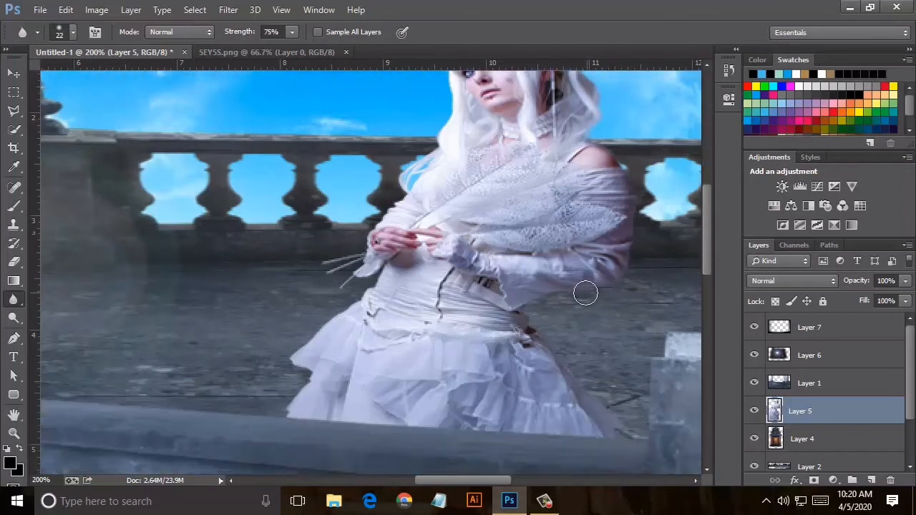
scroll(398, 213, "up", 3)
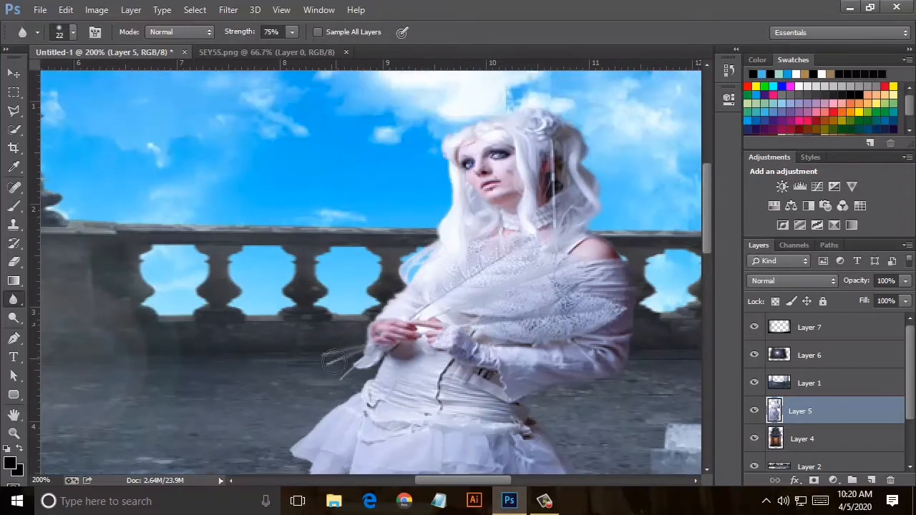
scroll(328, 311, "down", 3)
scroll(328, 311, "down", 2)
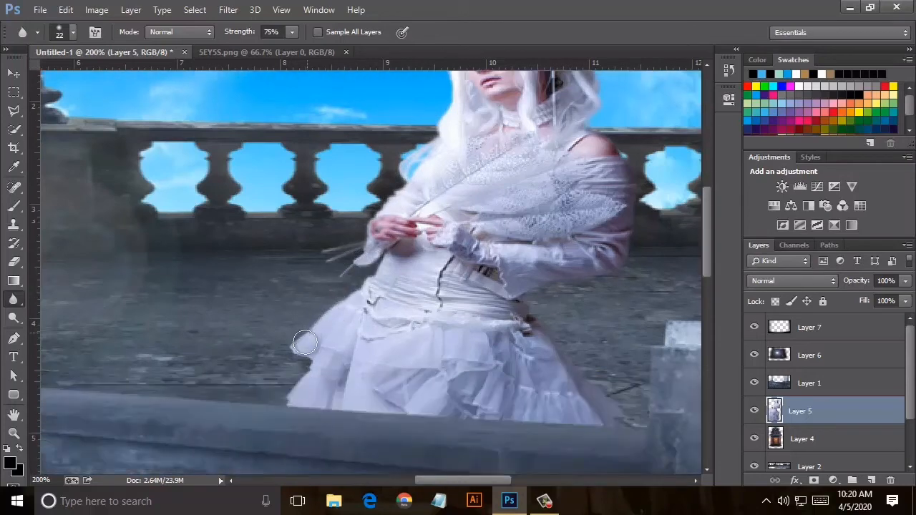
key("ctrl+minus")
key("ctrl+minus")
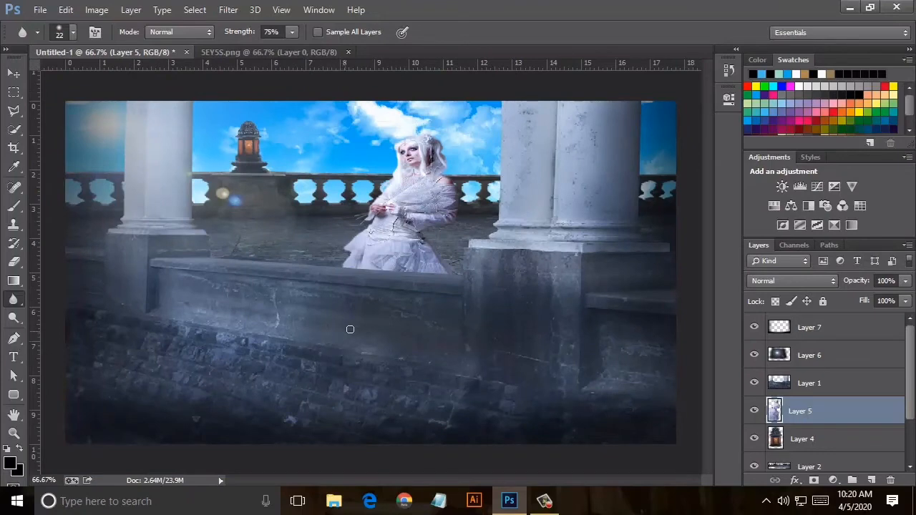
Step: Add a black (000000) solid color fill layer and place it directly above the columns layer
scroll(790, 397, "down", 1)
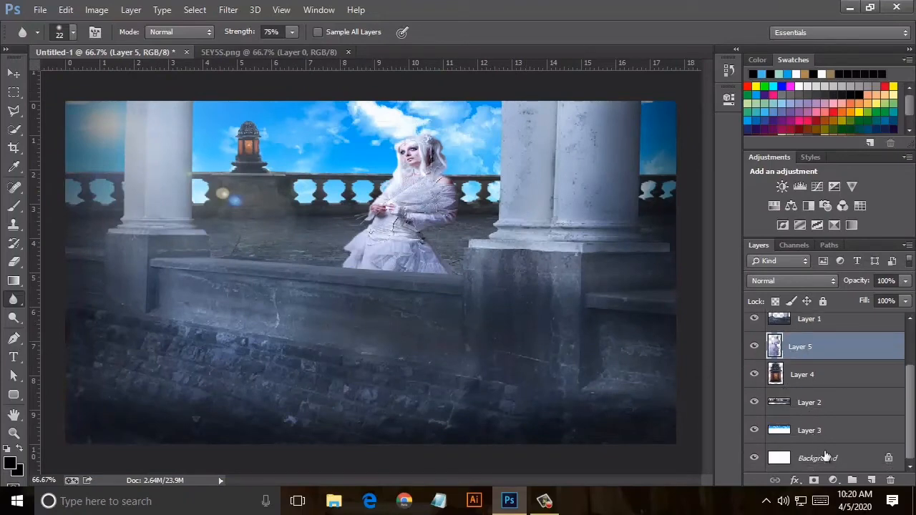
left_click(833, 480)
left_click(817, 168)
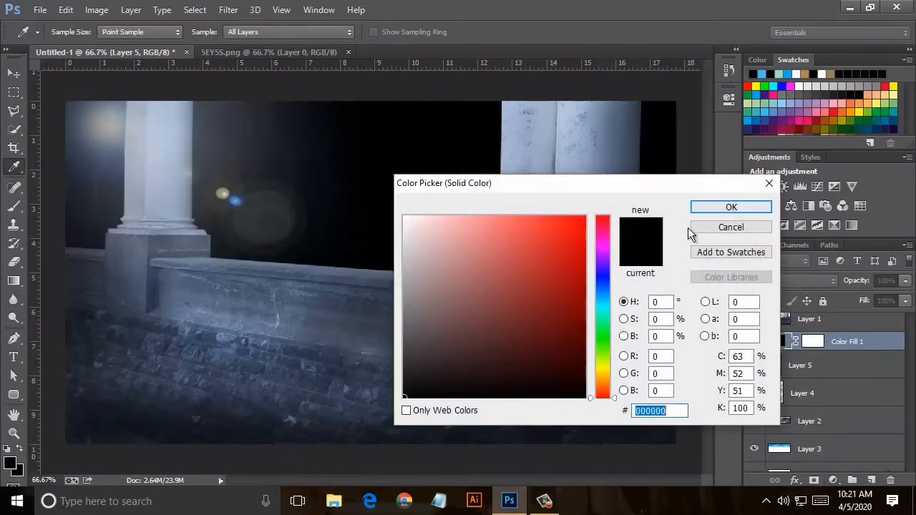
left_click(606, 303)
left_click(707, 207)
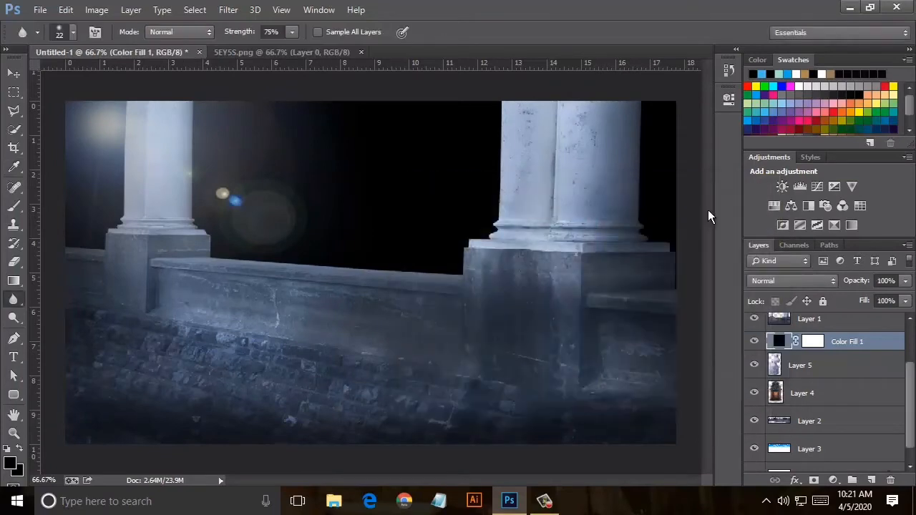
left_click_drag(803, 320, 788, 354)
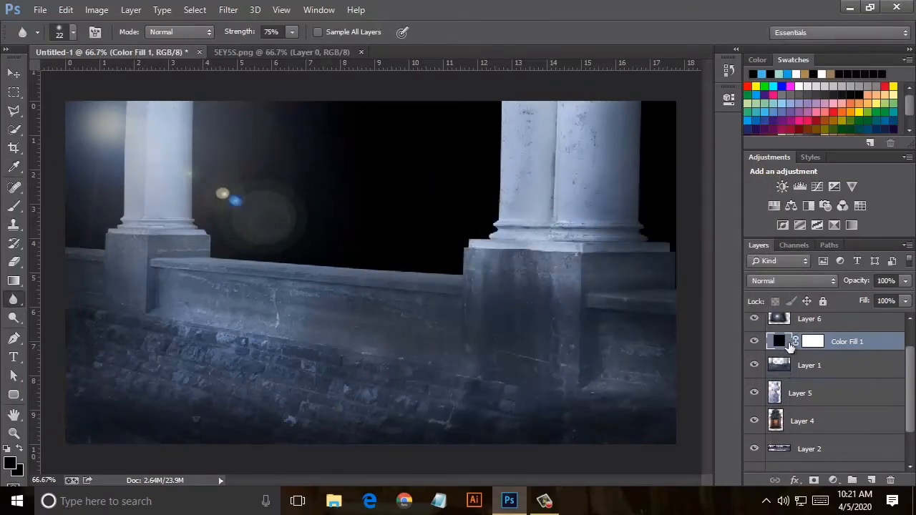
Step: Compare blend modes on the black color fill layer and set it to Saturation
left_click(791, 281)
left_click(791, 282)
scroll(787, 279, "up", 2)
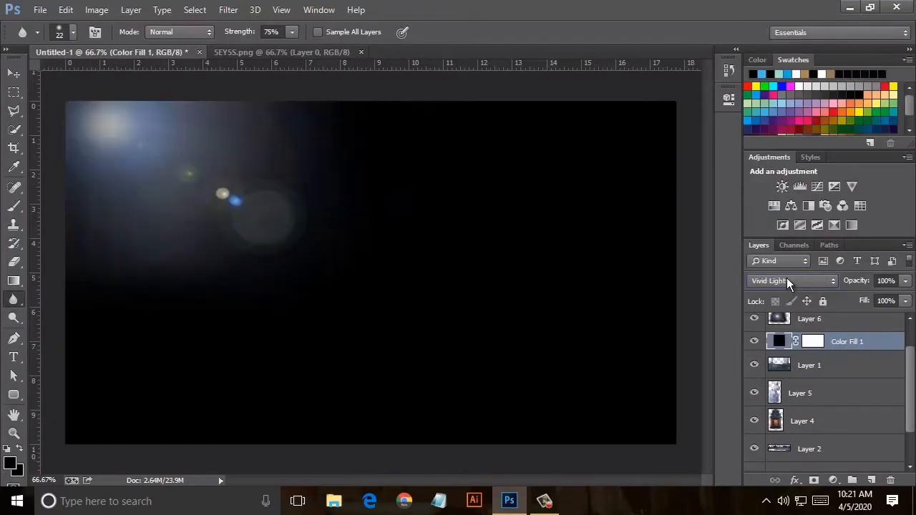
scroll(784, 280, "down", 1)
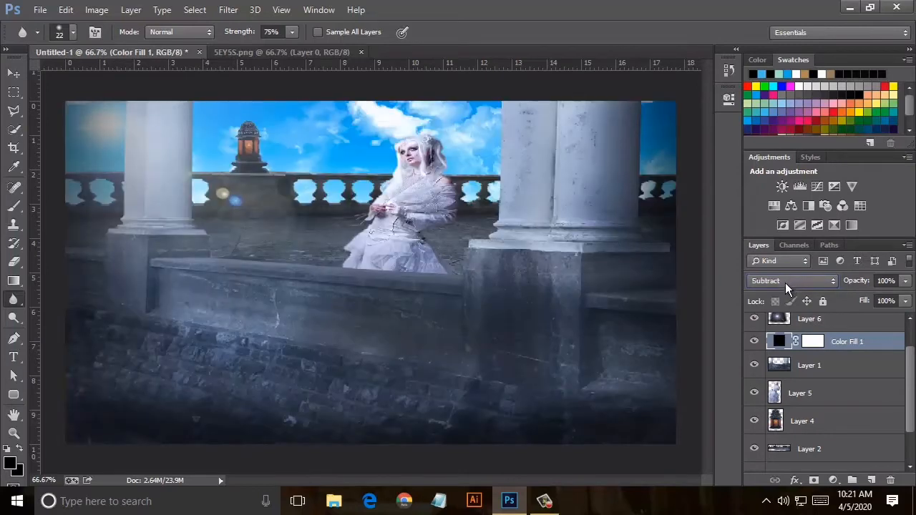
scroll(785, 282, "down", 1)
scroll(785, 282, "up", 1)
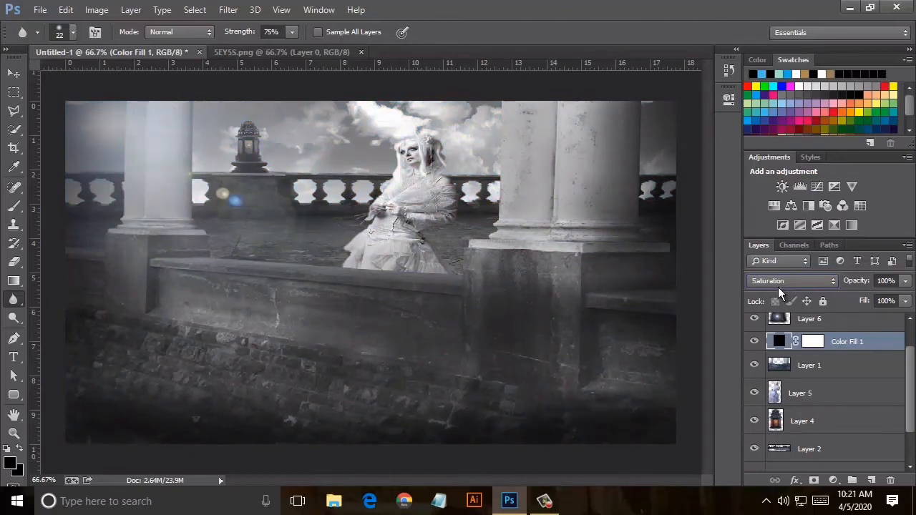
mouse_move(755, 334)
left_mouse_down()
mouse_move(674, 419)
mouse_move(816, 485)
mouse_move(755, 349)
left_mouse_up()
Step: Add a gradient fill layer with the pale teal to dark purple preset, linear style, 90° angle and 100% scale
left_click(834, 480)
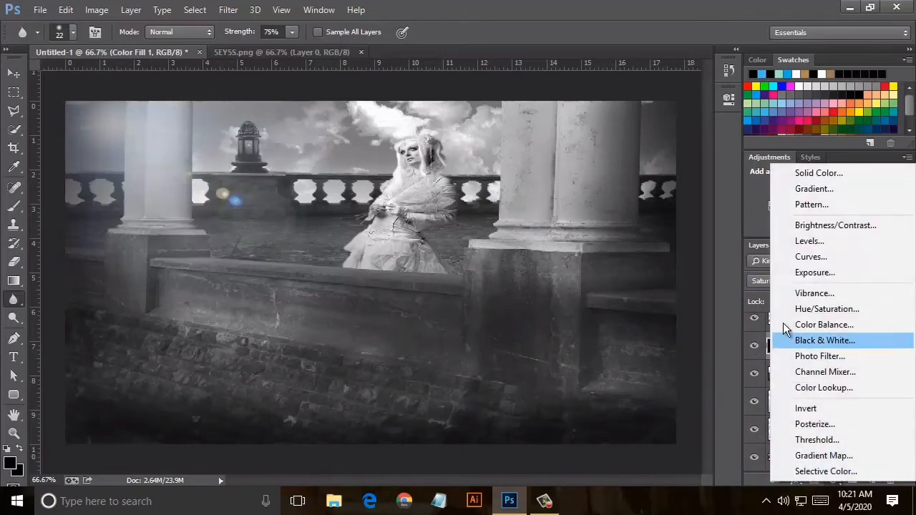
left_click(813, 188)
left_click(466, 142)
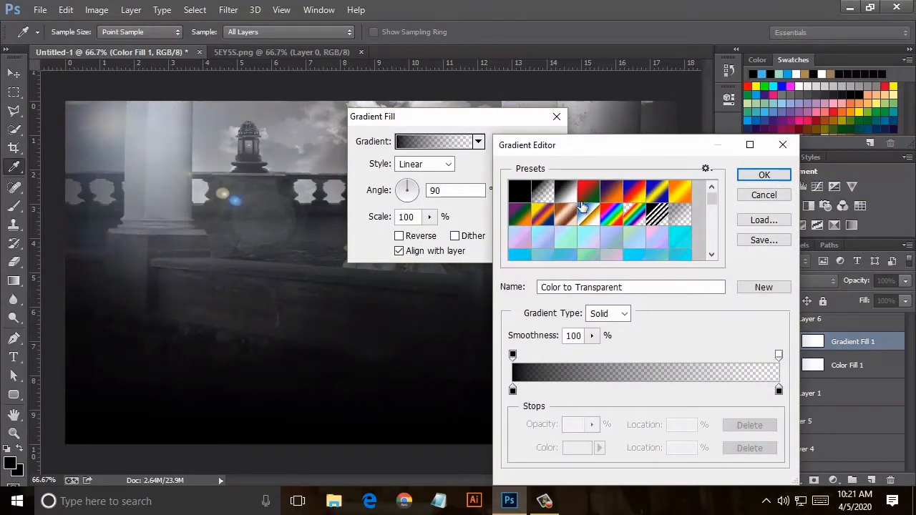
scroll(584, 206, "down", 8)
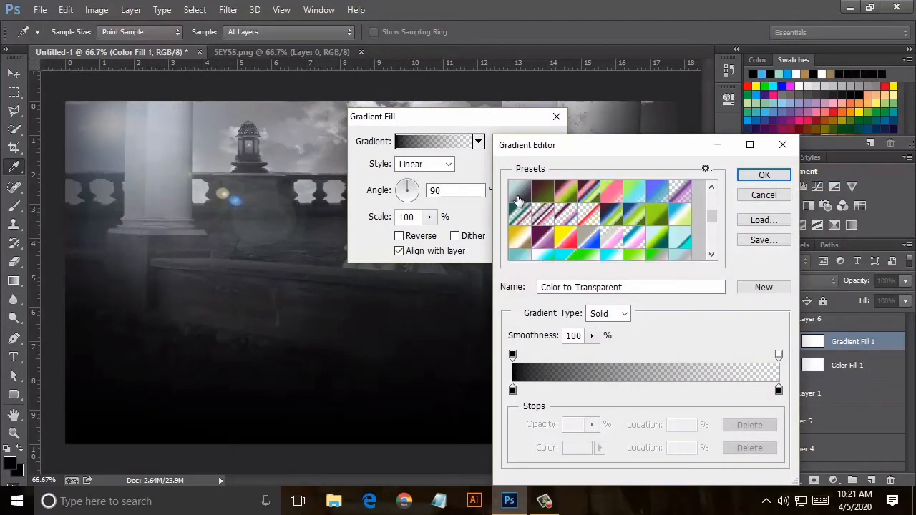
left_click(519, 200)
left_click(748, 176)
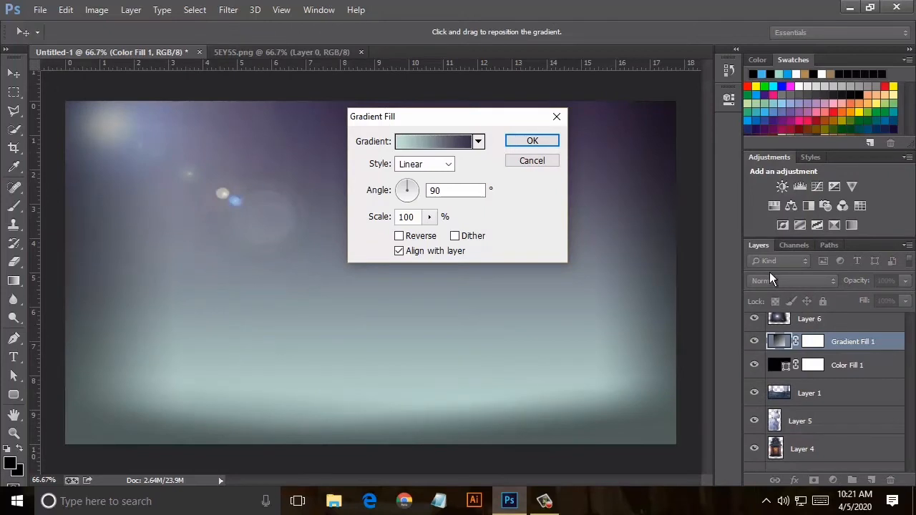
left_click(532, 141)
Step: Compare blend modes such as Soft Light, Color Dodge and Linear Burn on the gradient fill layer and set it to Overlay
left_click(787, 281)
left_click(796, 283)
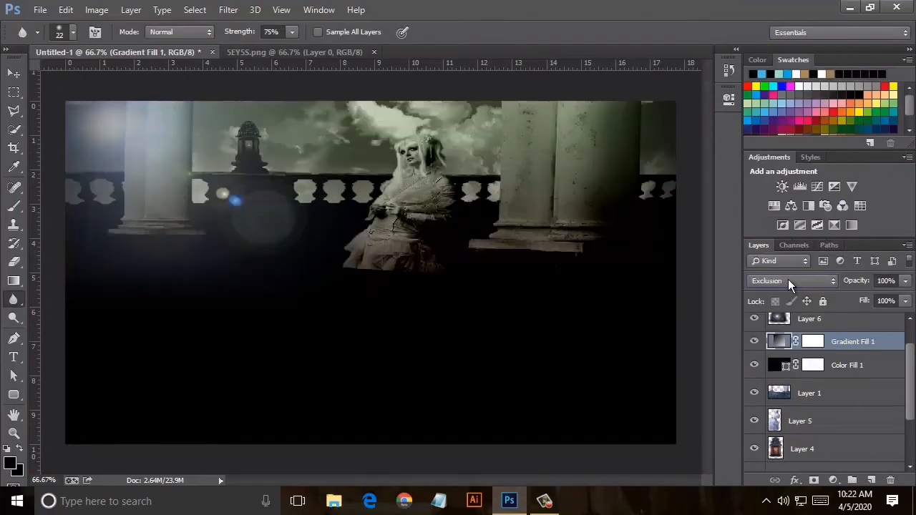
scroll(788, 280, "up", 7)
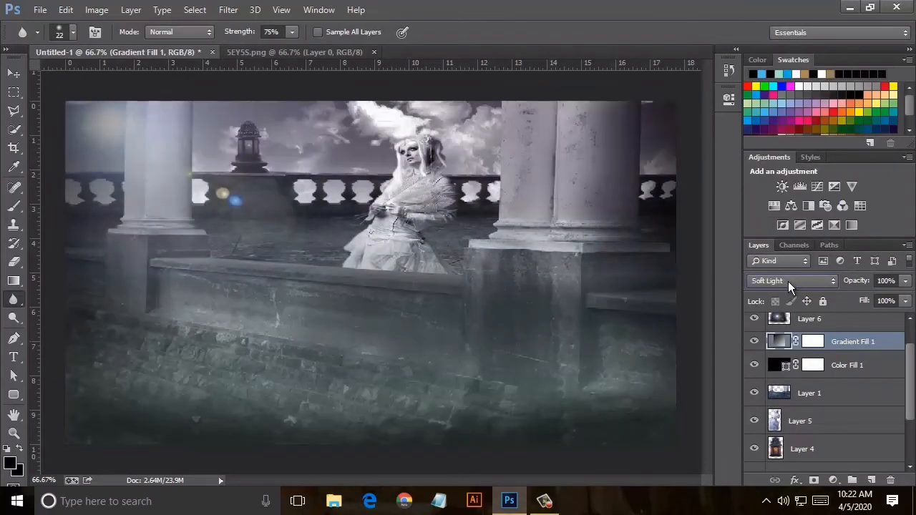
scroll(793, 282, "up", 6)
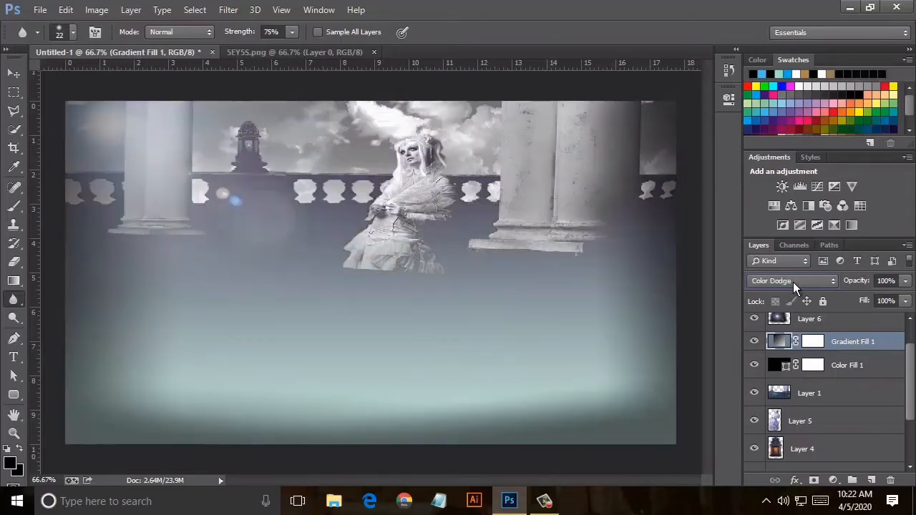
scroll(793, 283, "down", 6)
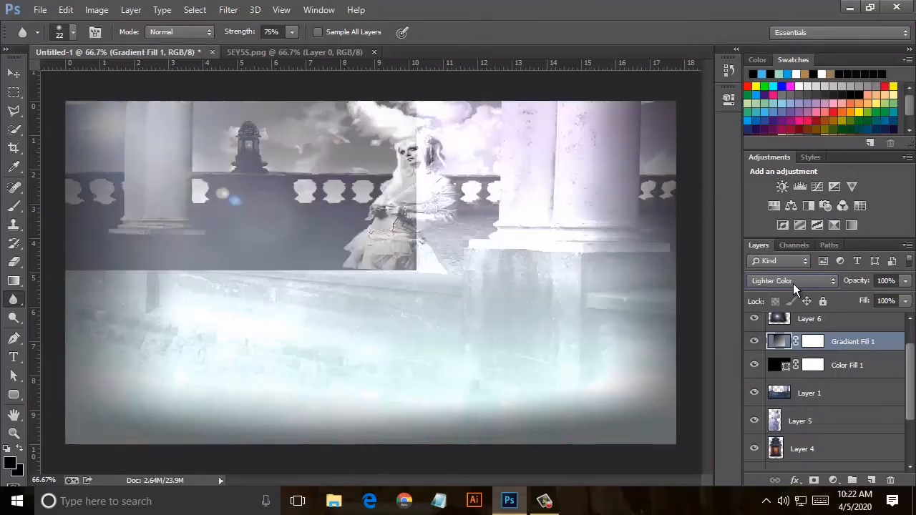
scroll(793, 283, "up", 1)
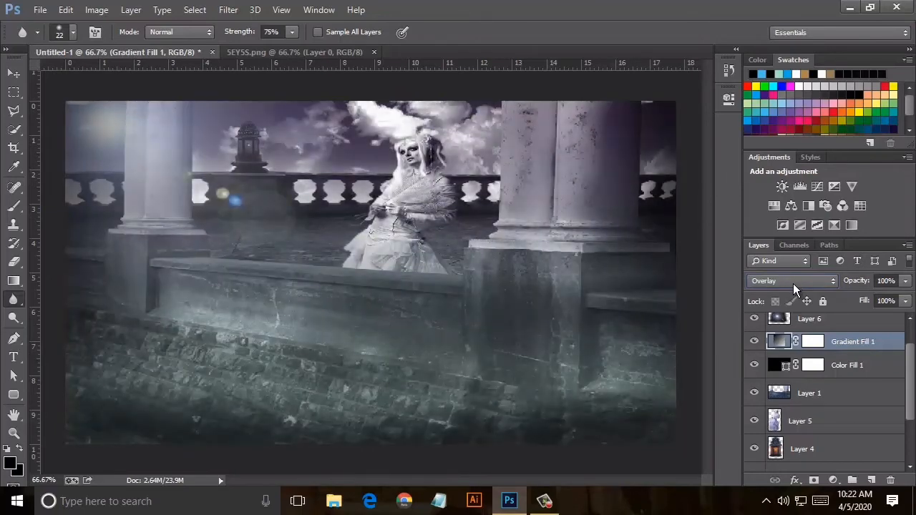
scroll(793, 283, "down", 1)
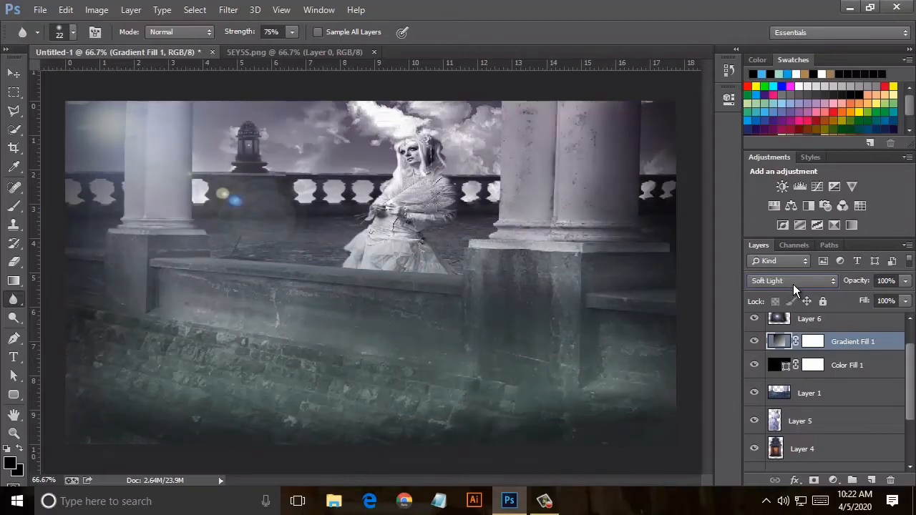
scroll(793, 284, "down", 1)
scroll(792, 284, "up", 1)
scroll(792, 284, "up", 1)
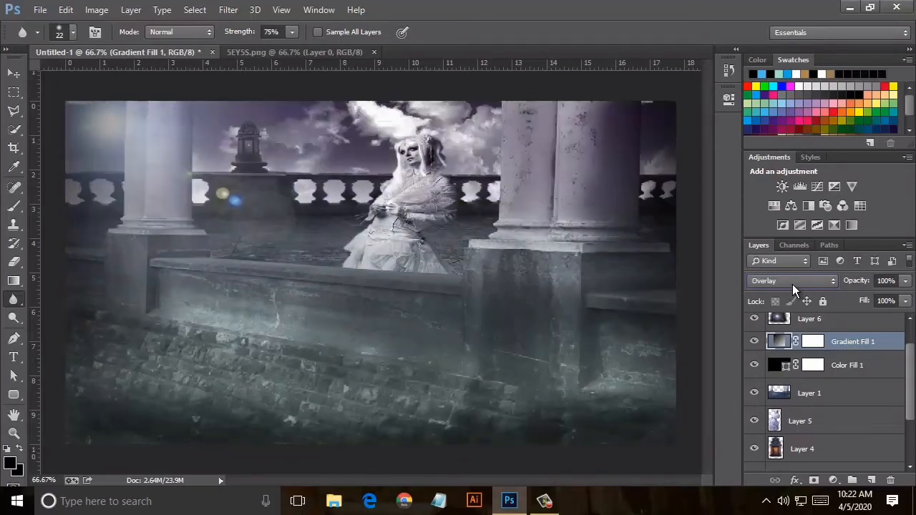
scroll(793, 284, "up", 5)
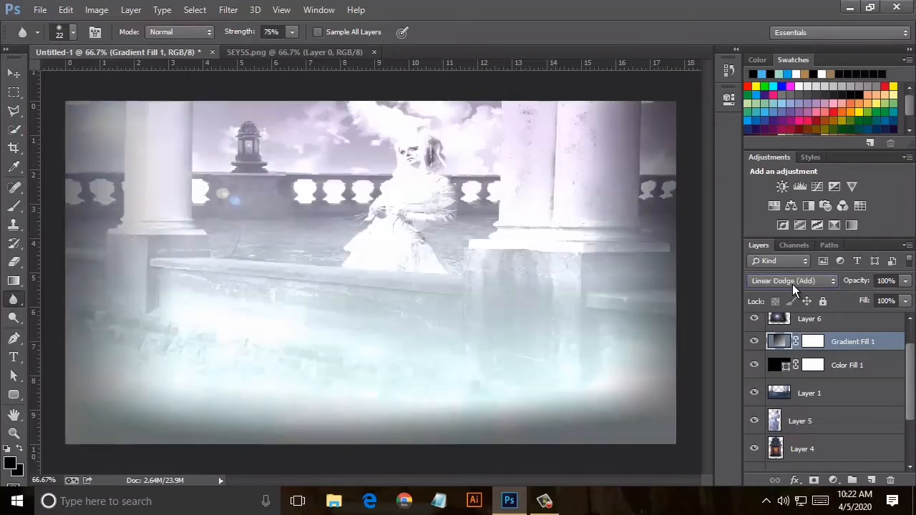
scroll(792, 284, "up", 3)
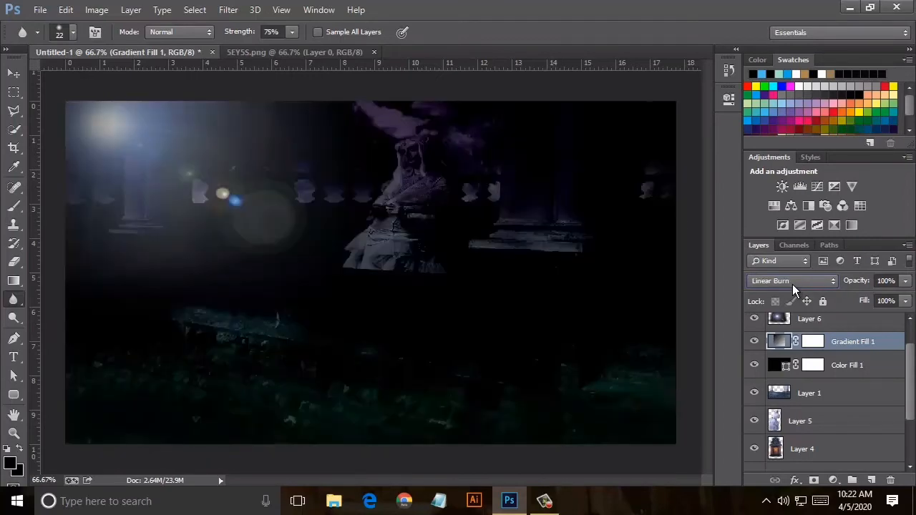
scroll(792, 284, "down", 5)
scroll(792, 284, "down", 3)
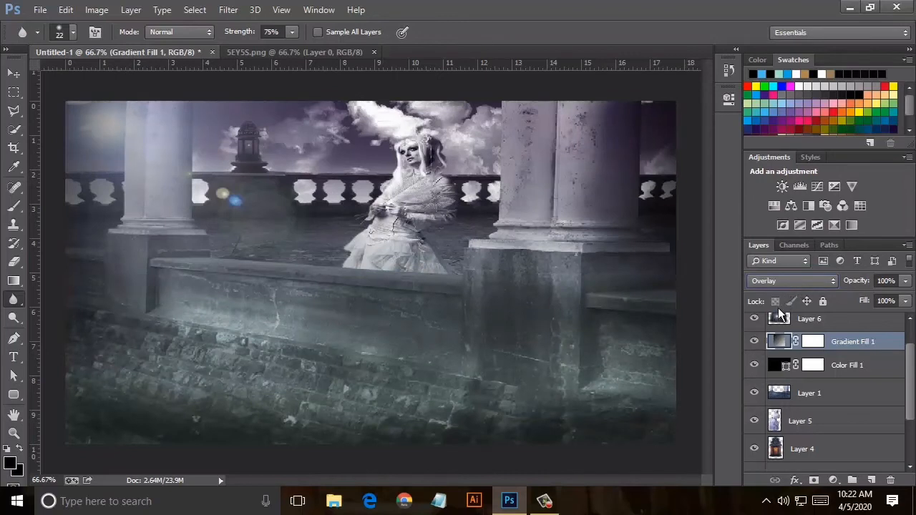
Step: Change the gradient fill layer's blend mode to Soft Light and reduce its fill to 19%
scroll(790, 281, "down", 1)
left_click(905, 300)
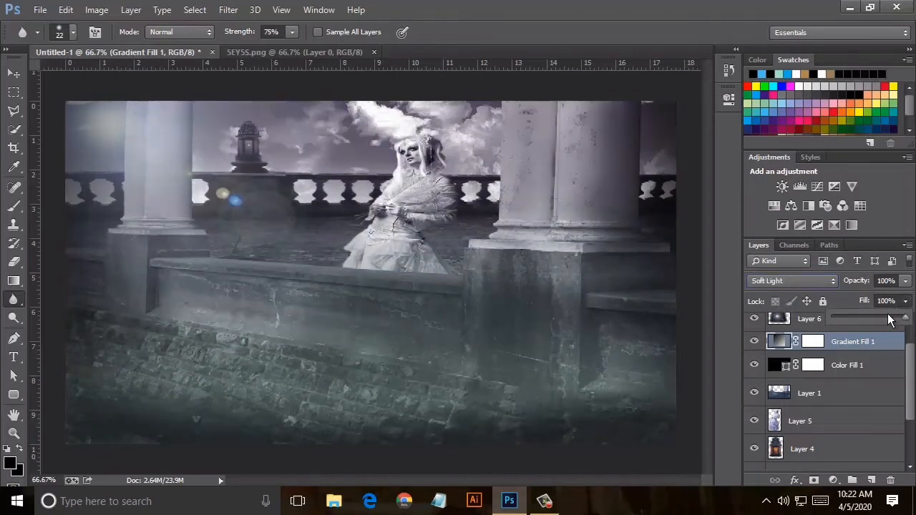
left_click_drag(855, 321, 845, 322)
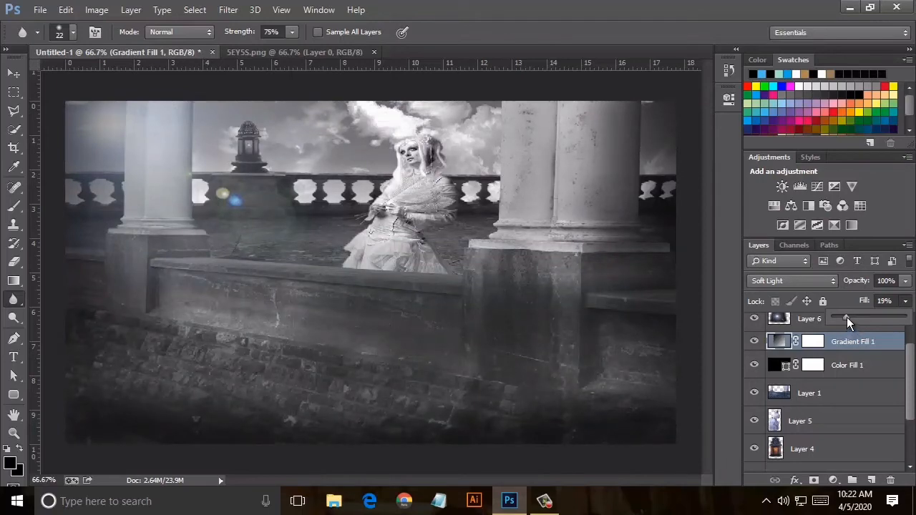
key("ctrl+plus")
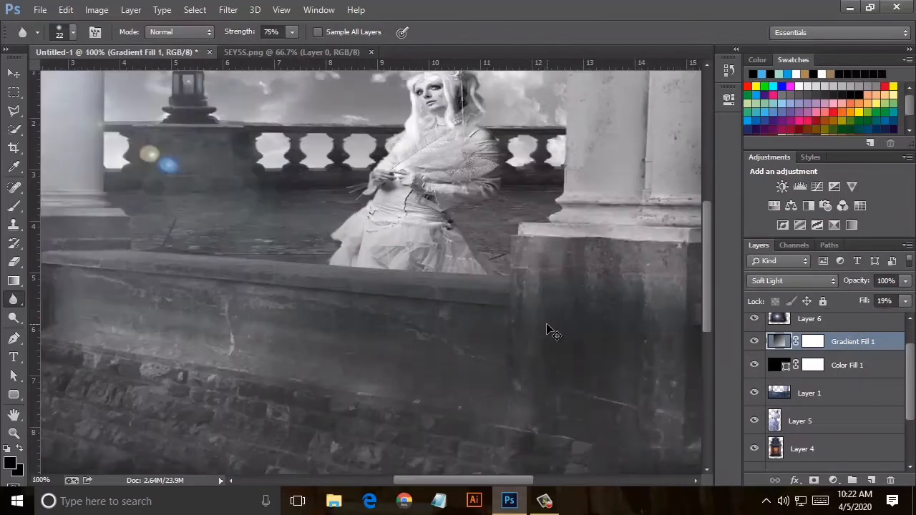
key("ctrl+minus")
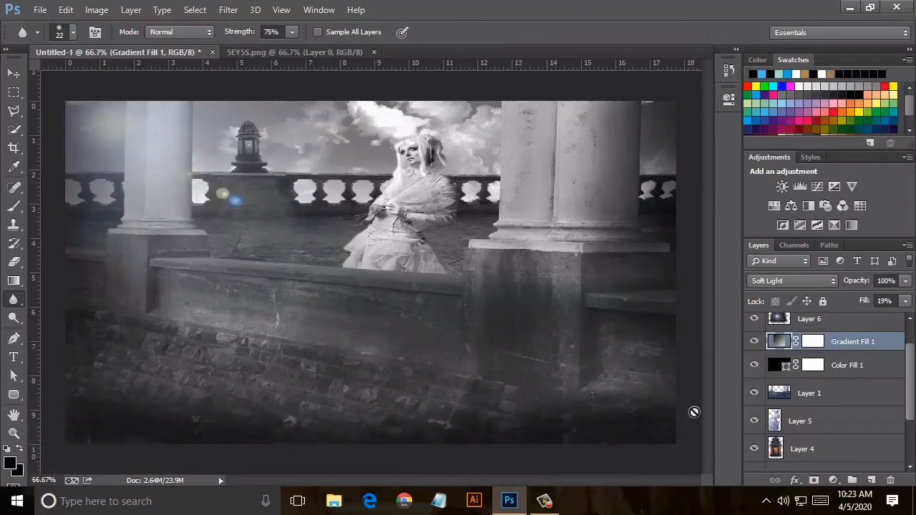
Step: Add a Photo Filter adjustment layer above the gradient fill layer with a density of 46%
left_click(814, 481)
left_click(823, 365)
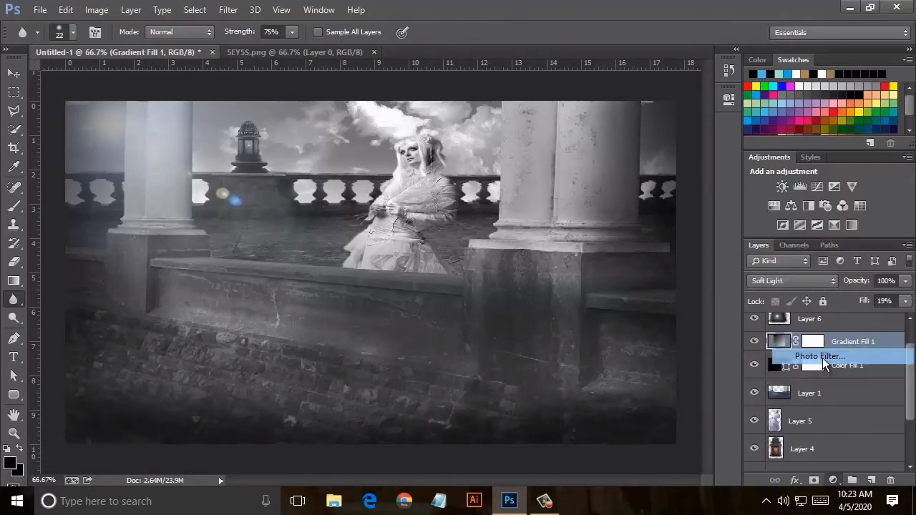
left_click_drag(587, 194, 597, 195)
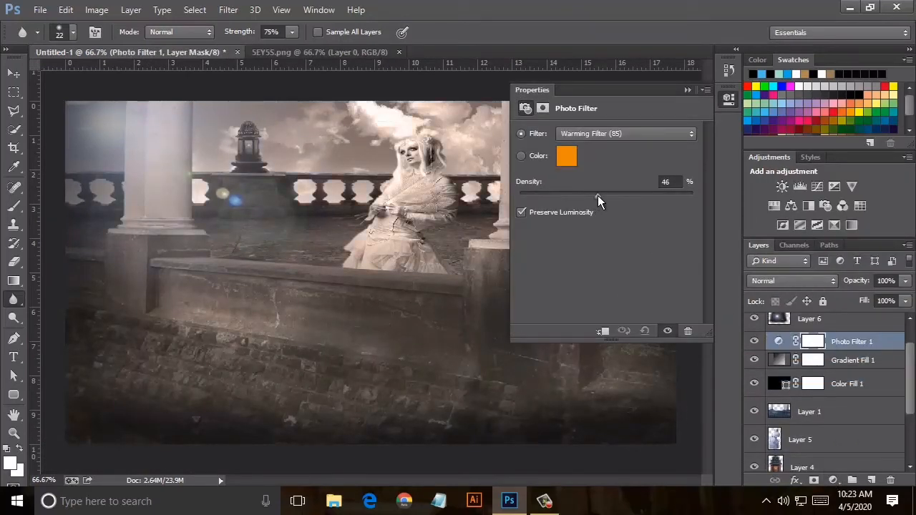
Step: Compare presets such as Cooling Filter (LBB) and Cooling Filter (82), set the photo filter to Green, and lower the layer's fill to 10%
left_click(616, 133)
left_click(596, 183)
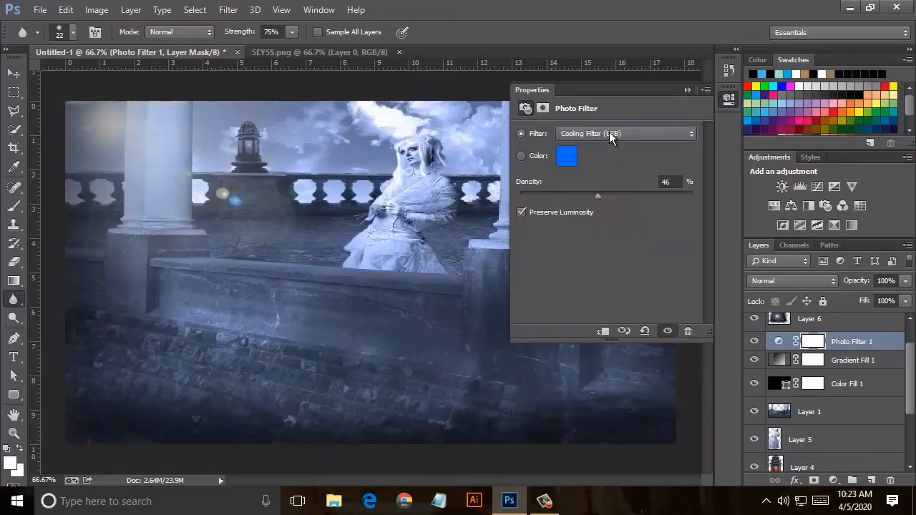
scroll(609, 131, "up", 2)
scroll(609, 132, "down", 3)
scroll(611, 135, "down", 1)
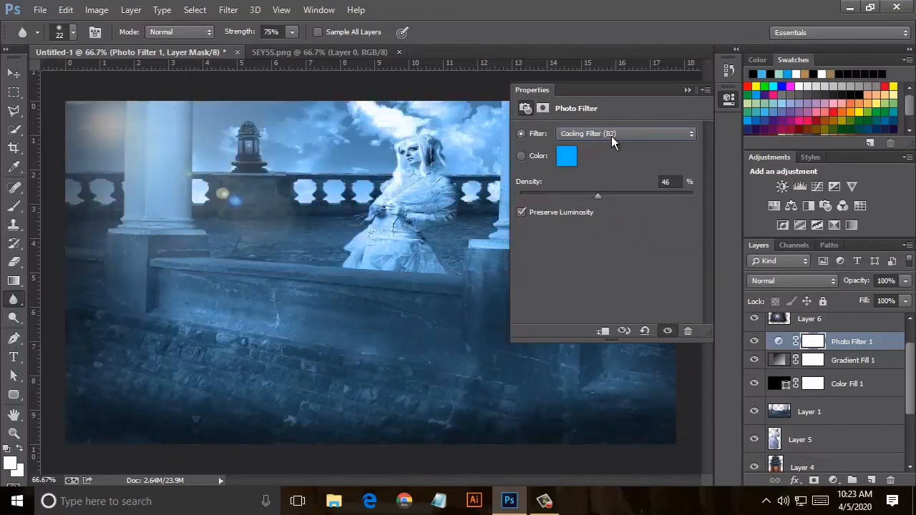
scroll(611, 136, "down", 4)
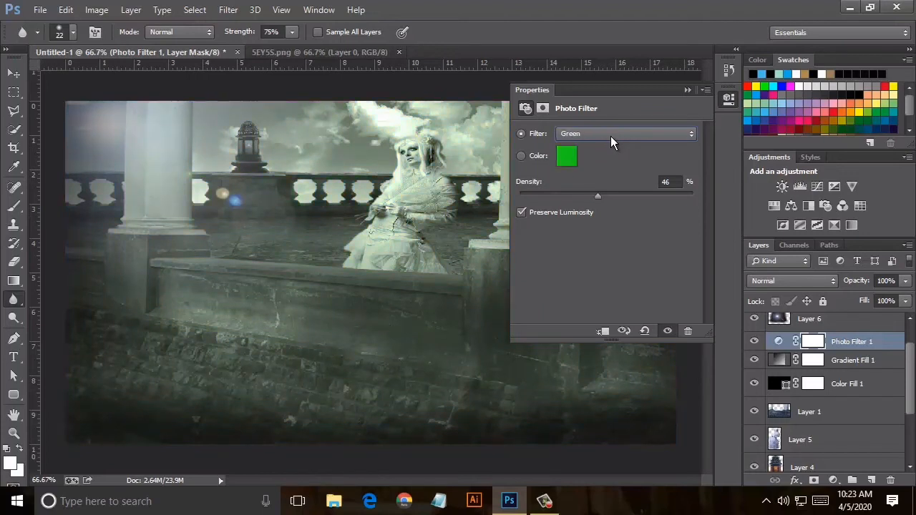
left_click(687, 90)
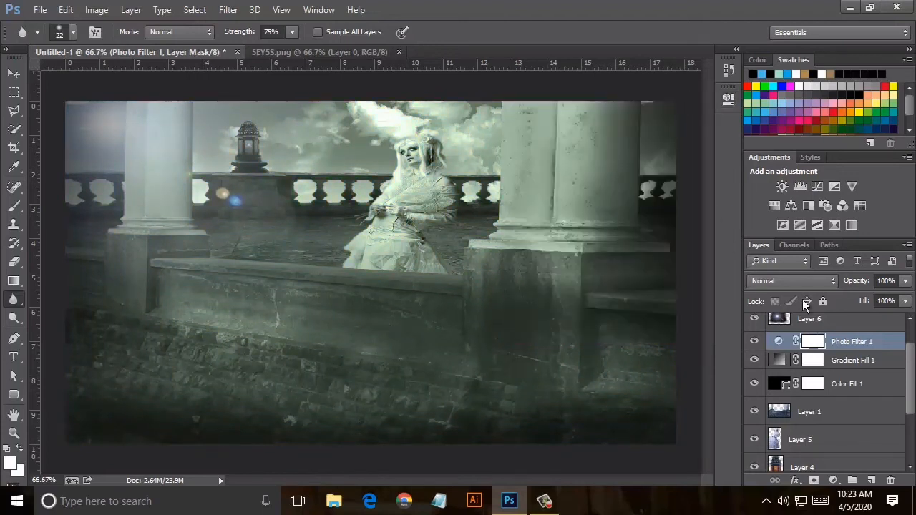
left_click(905, 300)
left_click_drag(905, 317, 839, 319)
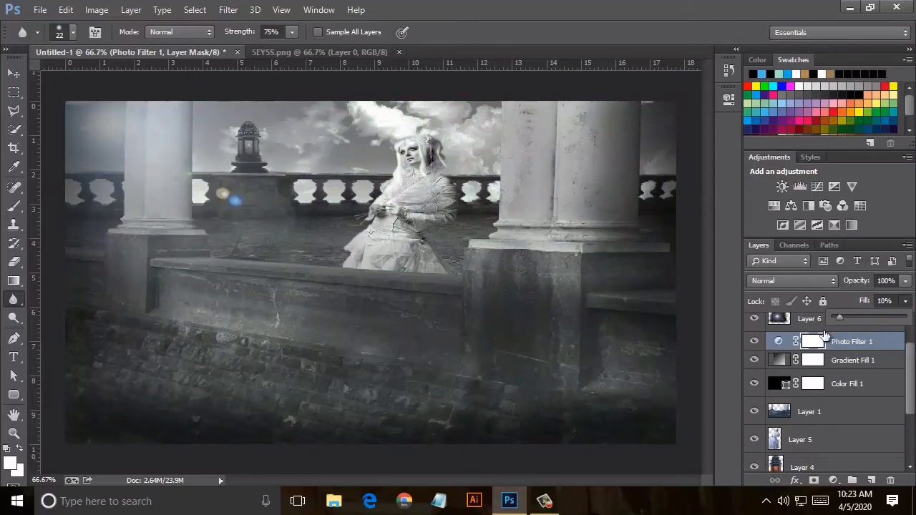
Step: Add a Color Balance adjustment layer above the photo filter with midtones at Cyan/Red -5 and Magenta/Green +2
left_click(833, 482)
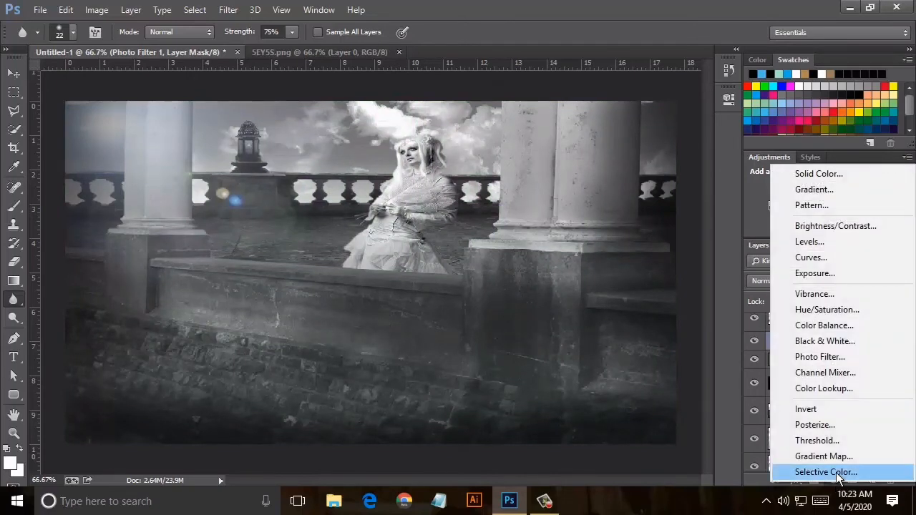
left_click(824, 329)
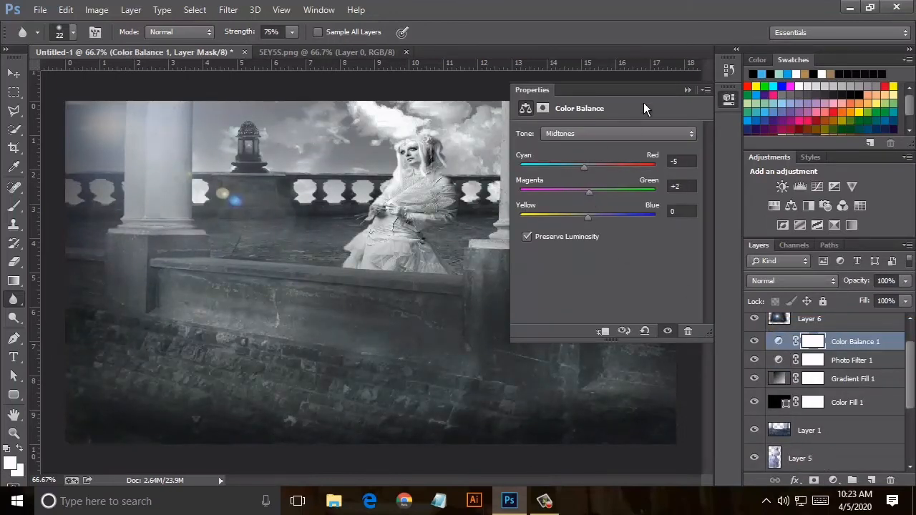
left_click(669, 114)
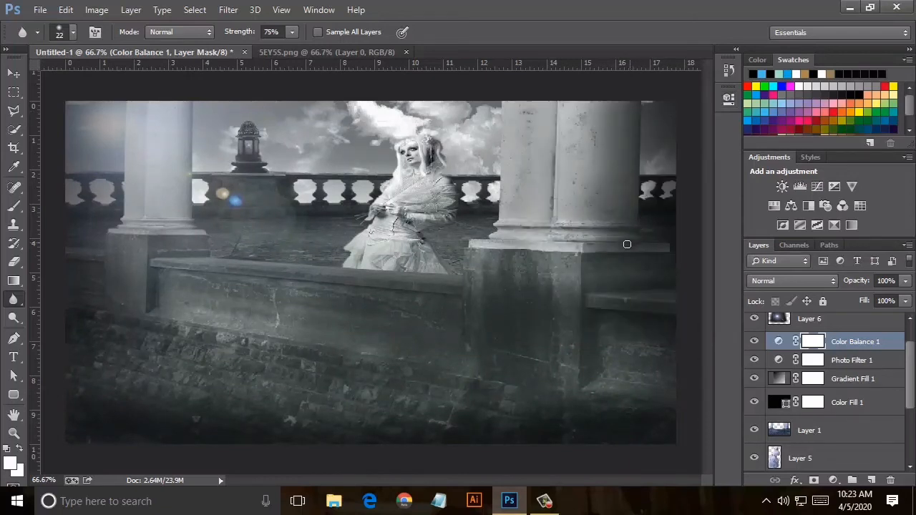
Step: Add a layer mask to the lens flare layer, Layer 6
scroll(756, 362, "up", 1)
left_click(793, 357)
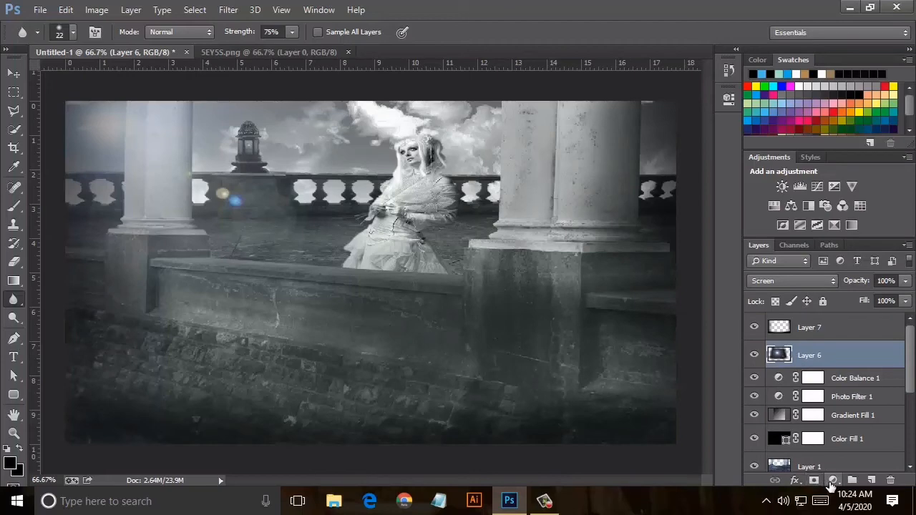
left_click(816, 481)
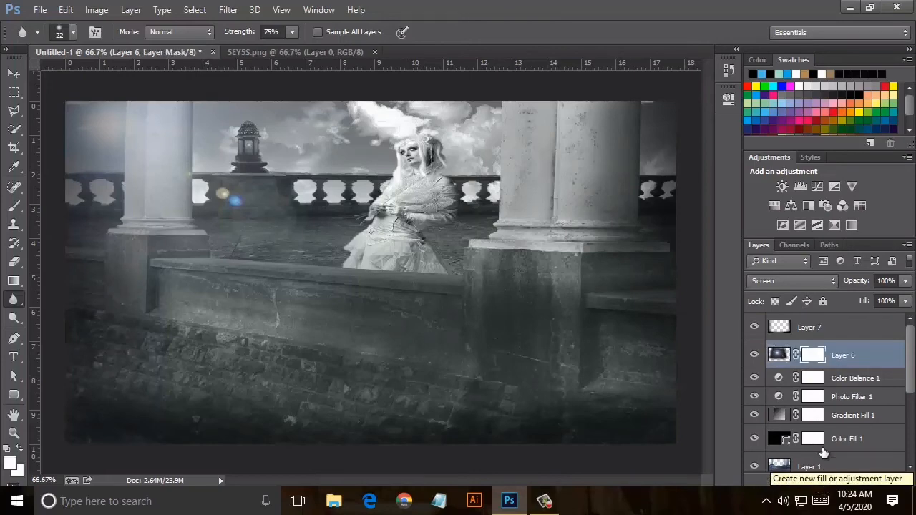
Step: Add a second Photo Filter adjustment layer above Layer 6, set it to Violet, and lower its fill to 12%
left_click(829, 480)
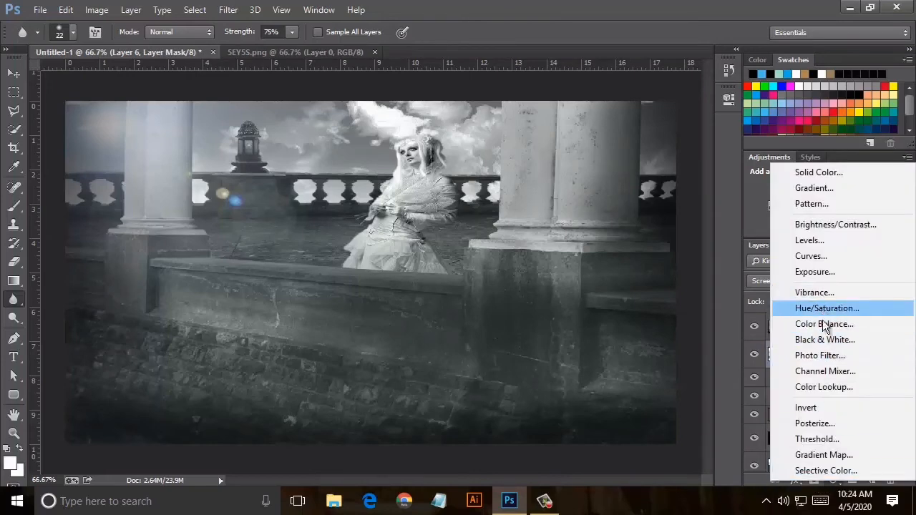
left_click(828, 356)
left_click(672, 134)
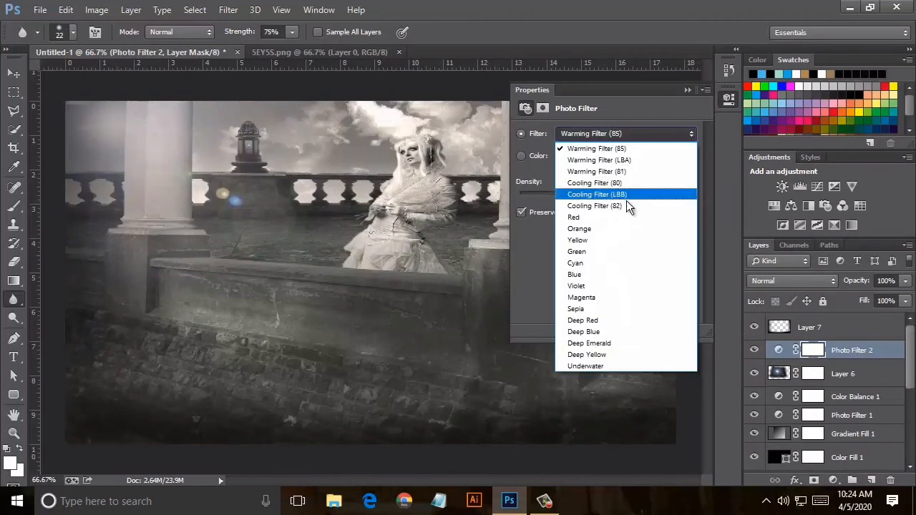
left_click(625, 197)
scroll(624, 133, "down", 3)
scroll(624, 137, "down", 5)
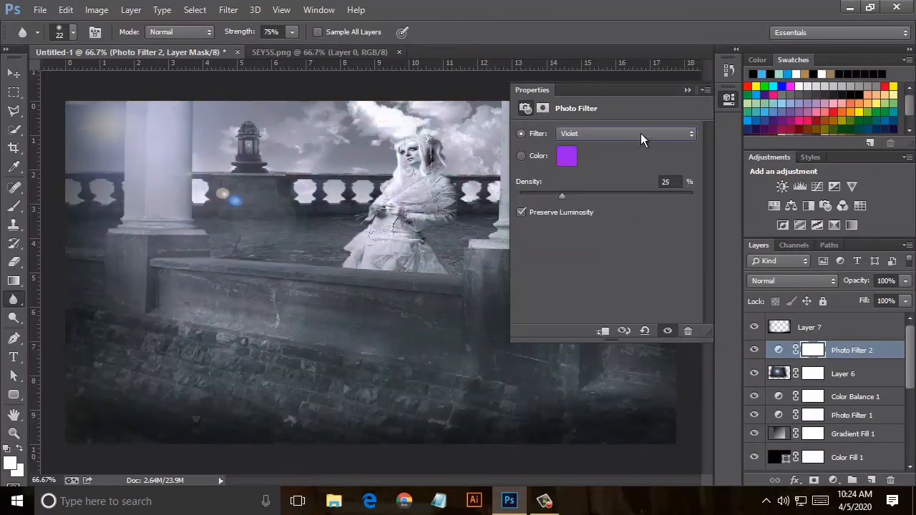
left_click(714, 151)
left_click_drag(905, 301, 864, 318)
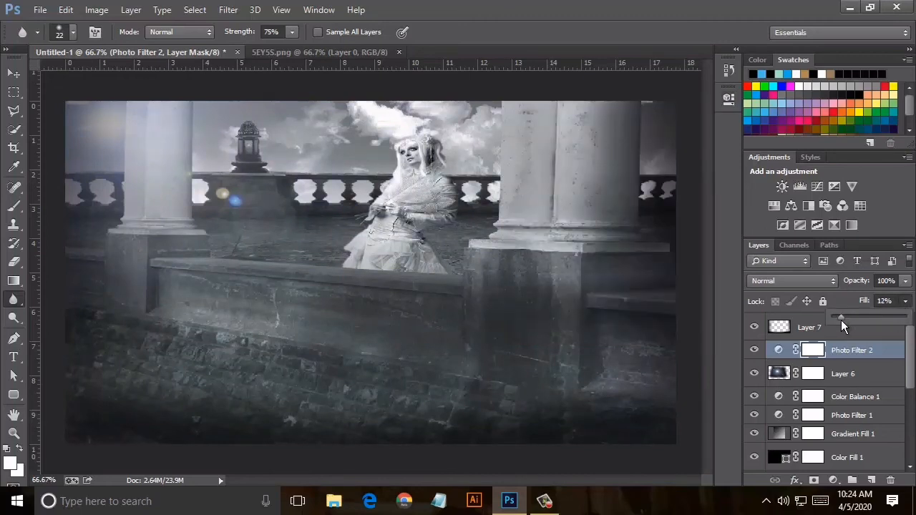
Step: Apply a Photo Filter image adjustment directly to Layer 6's lens flare, using the Orange filter at 63% density after comparing the warming filters
left_click(780, 374)
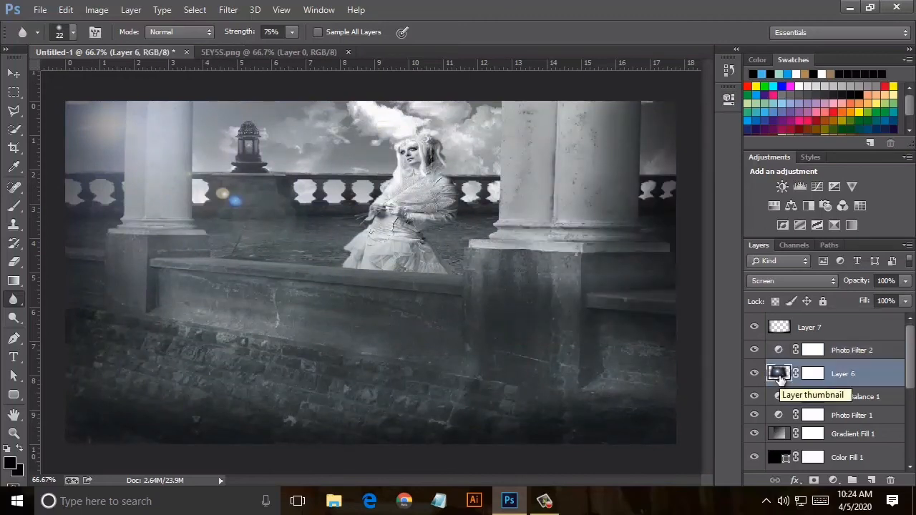
left_click(98, 10)
mouse_move(146, 46)
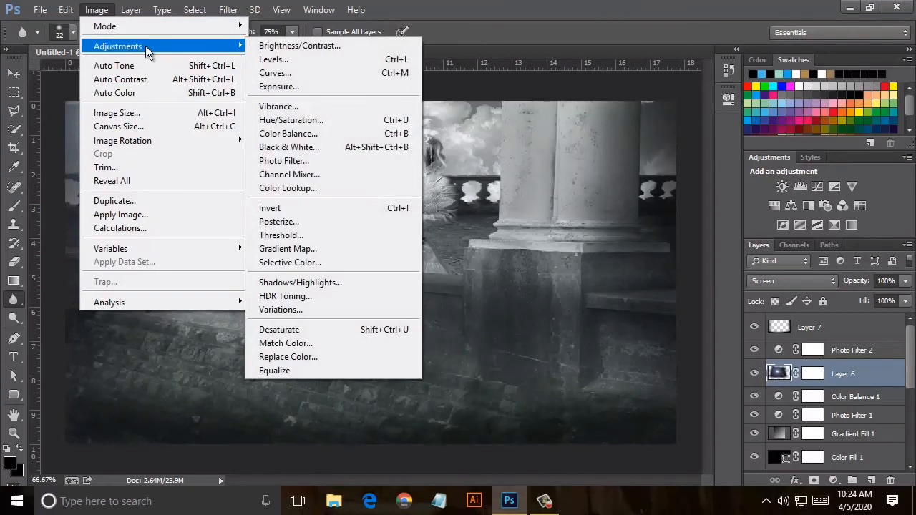
left_click(289, 160)
left_click(622, 179)
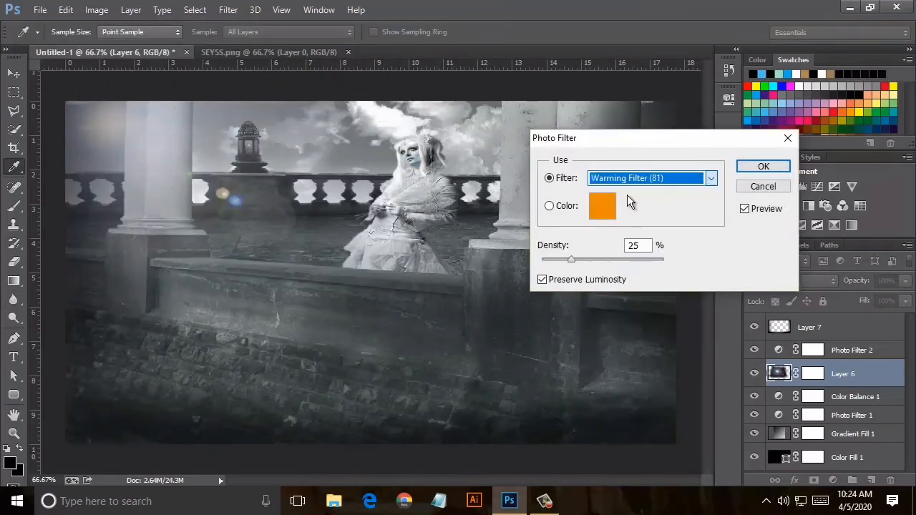
scroll(622, 180, "down", 4)
scroll(623, 179, "up", 4)
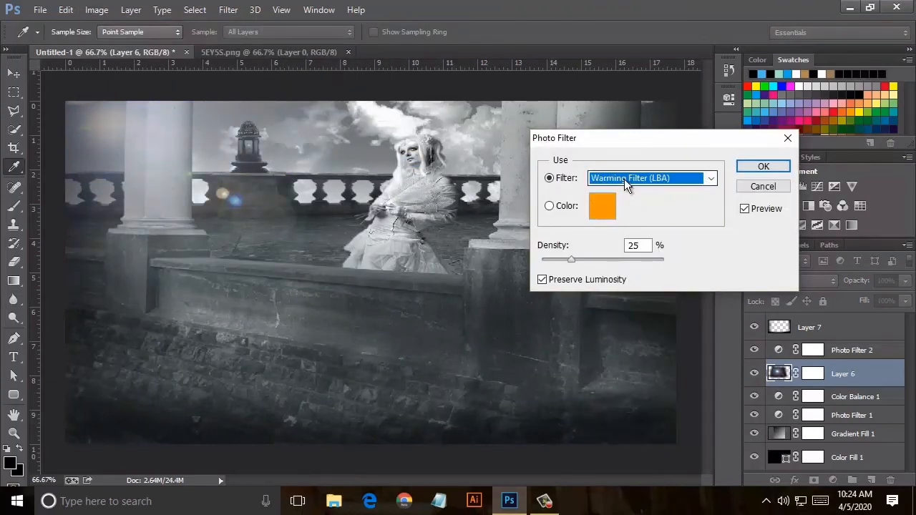
scroll(624, 179, "down", 2)
scroll(624, 179, "down", 5)
left_click(614, 259)
left_click_drag(618, 268, 621, 264)
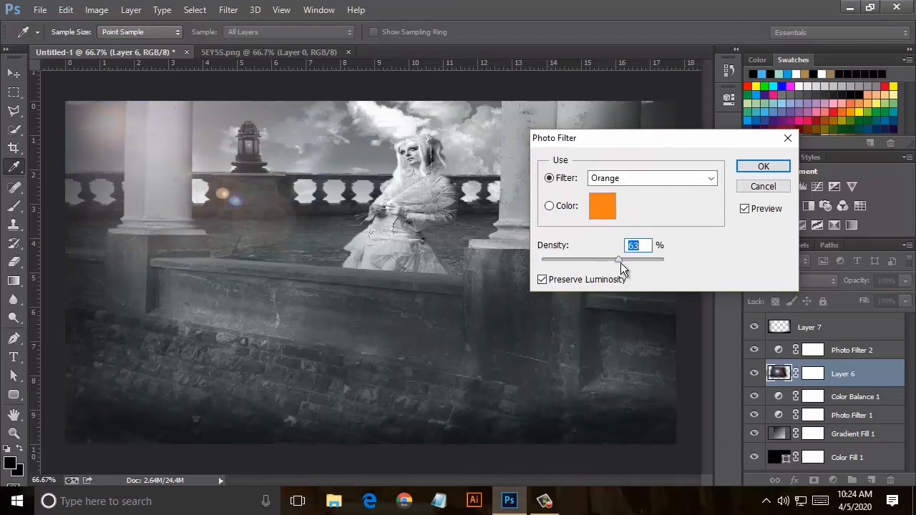
left_click(747, 168)
key("r")
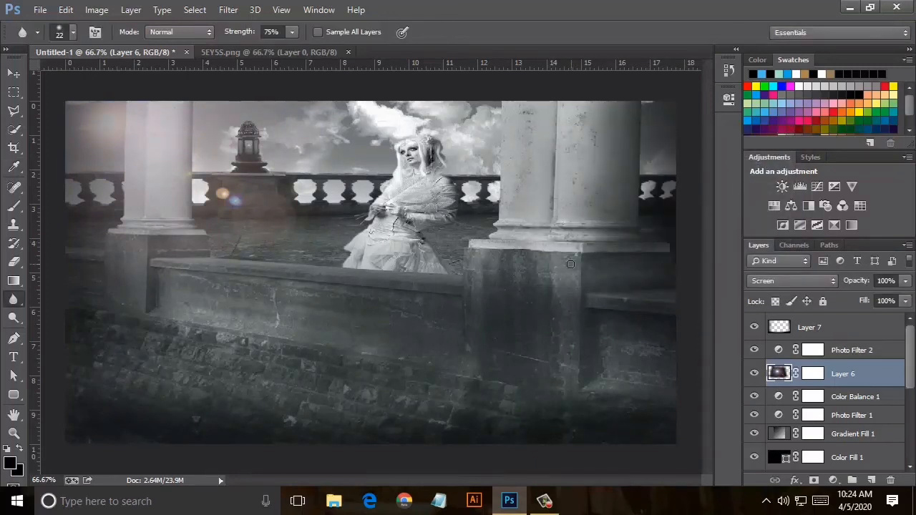